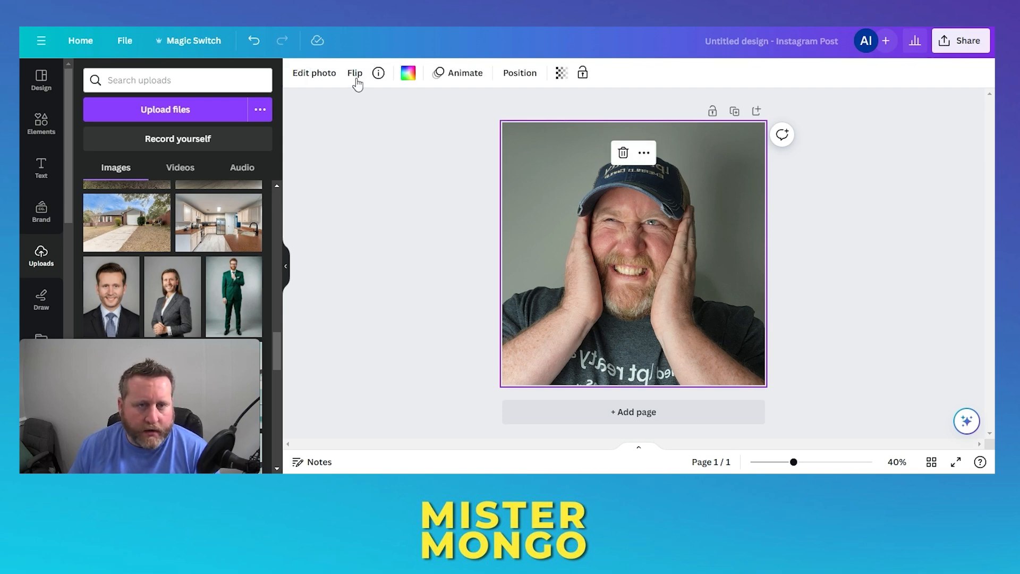
- Remove the background from the portrait photo with BG Remover
{"action": "left_click", "coordinate": [319, 75]}
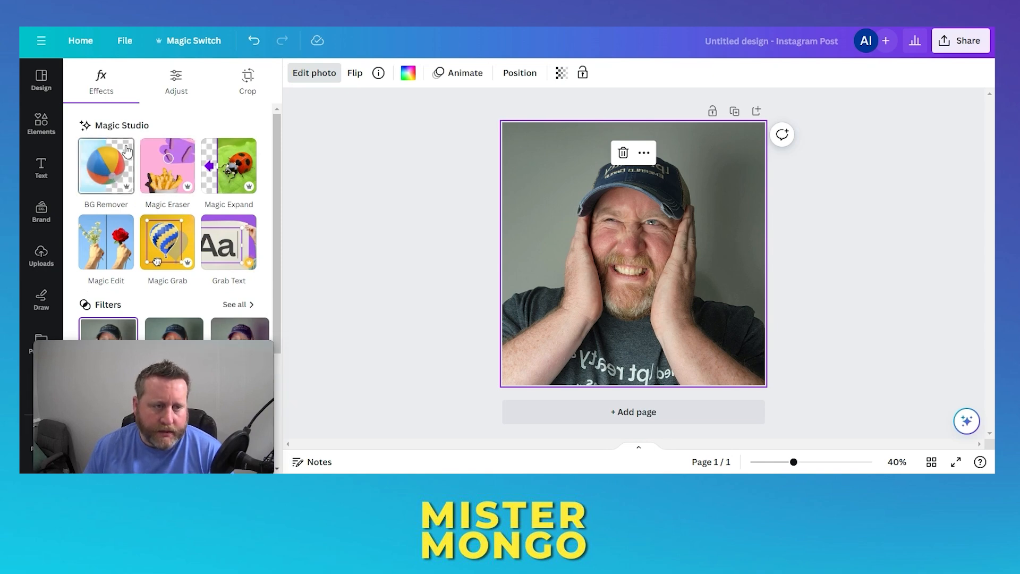
{"action": "left_click", "coordinate": [94, 171]}
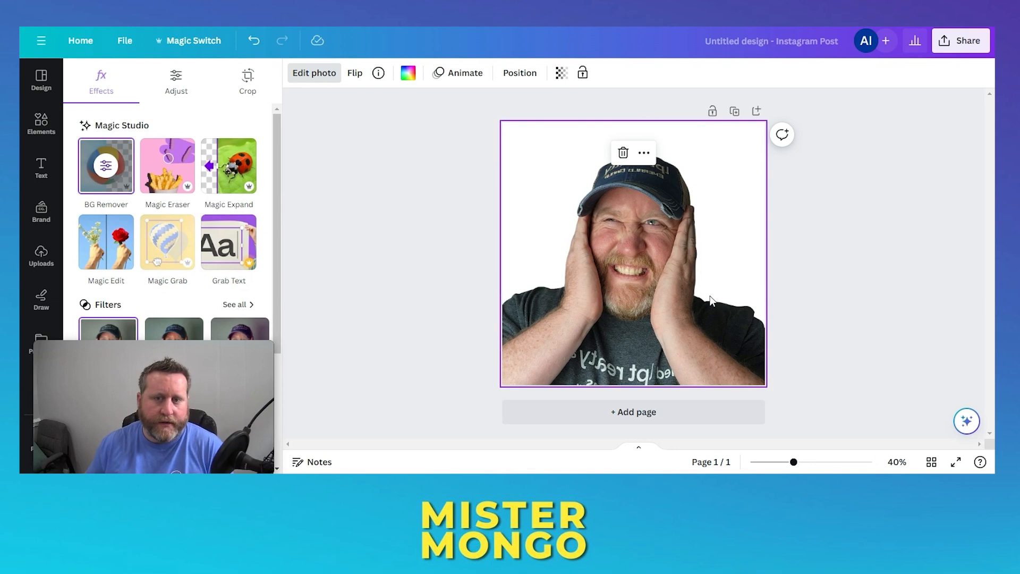
{"action": "left_click", "coordinate": [832, 186]}
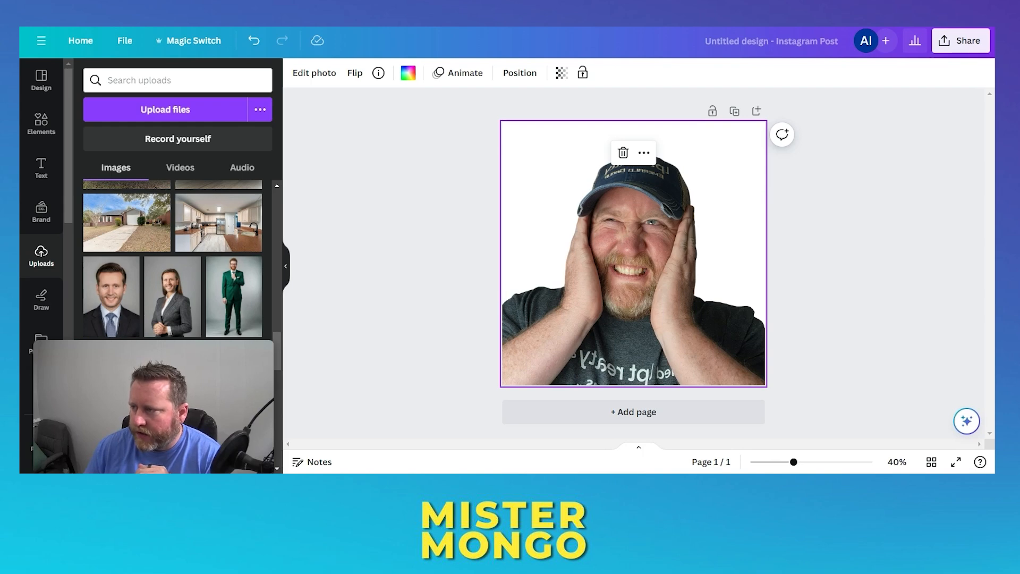
- Delete the portrait from the page and set the house photo as the page background
{"action": "key", "text": "Delete"}
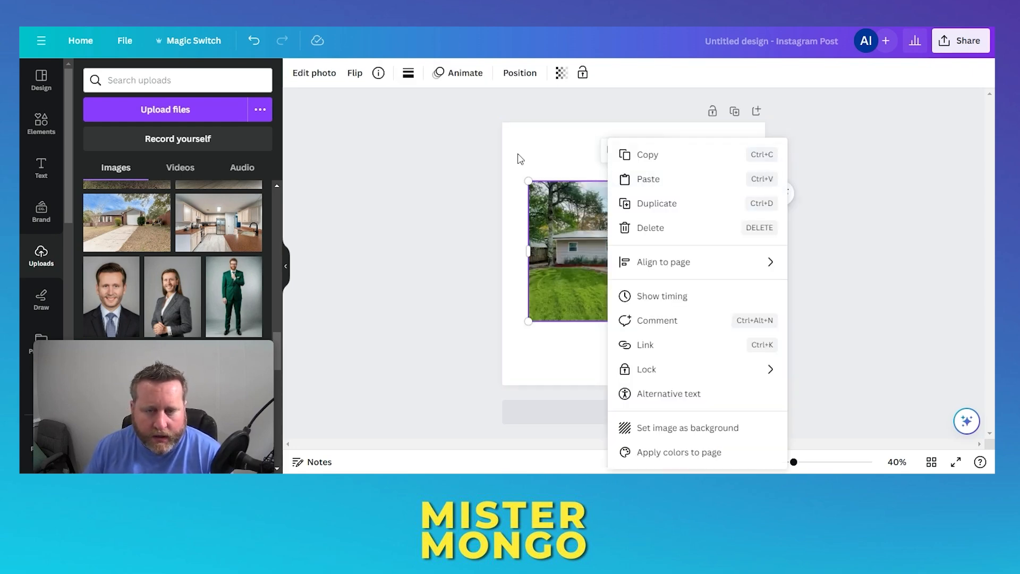
{"action": "left_click", "coordinate": [499, 158]}
{"action": "double_click", "coordinate": [565, 210]}
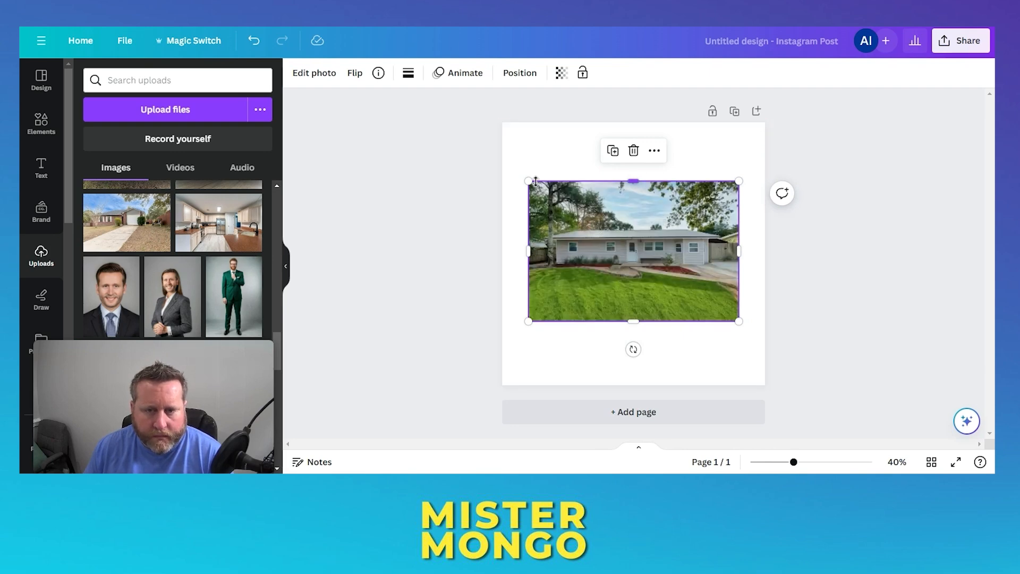
{"action": "right_click", "coordinate": [580, 213]}
{"action": "left_click", "coordinate": [655, 427]}
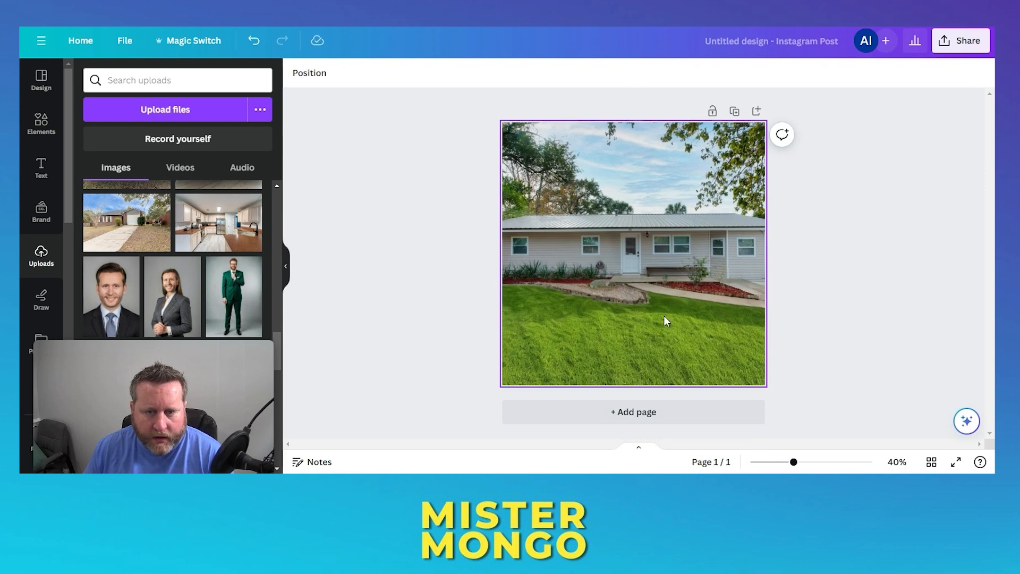
- Detach the house photo from the background and enlarge it to span the full width of the page
{"action": "left_click", "coordinate": [576, 164]}
{"action": "right_click", "coordinate": [575, 165]}
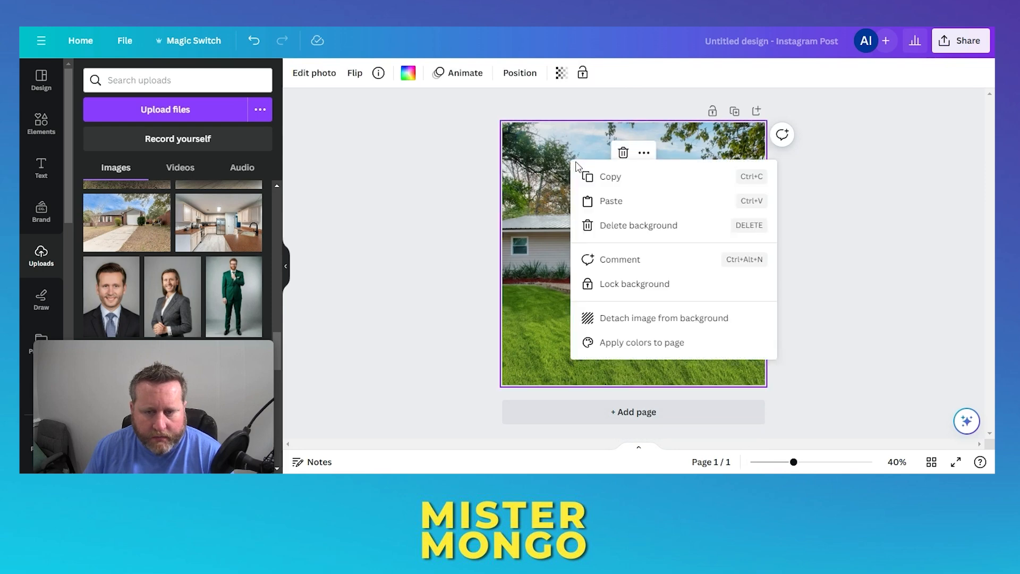
{"action": "left_click", "coordinate": [649, 318]}
{"action": "left_click_drag", "start_coordinate": [529, 183], "coordinate": [502, 166]}
{"action": "left_click_drag", "start_coordinate": [739, 168], "coordinate": [765, 149]}
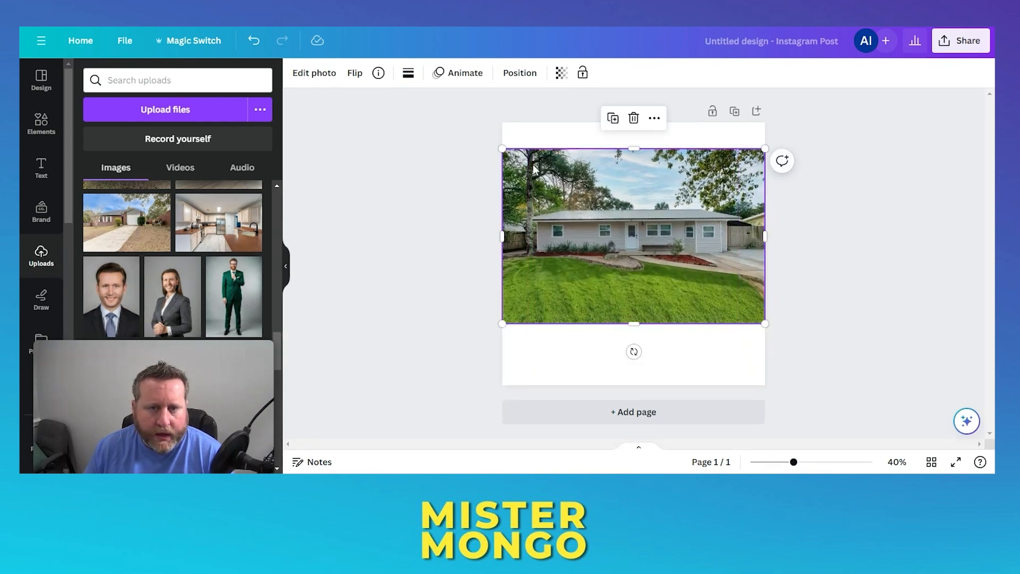
- Brush over the trunk of the tree beside the house with Magic Eraser, using a small brush
{"action": "left_click", "coordinate": [316, 76]}
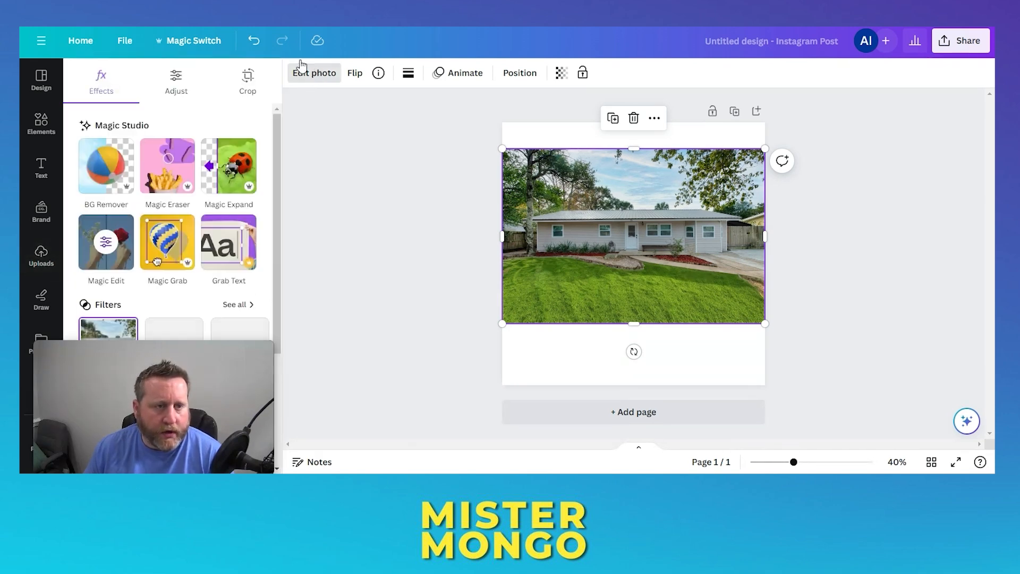
{"action": "left_click", "coordinate": [163, 167]}
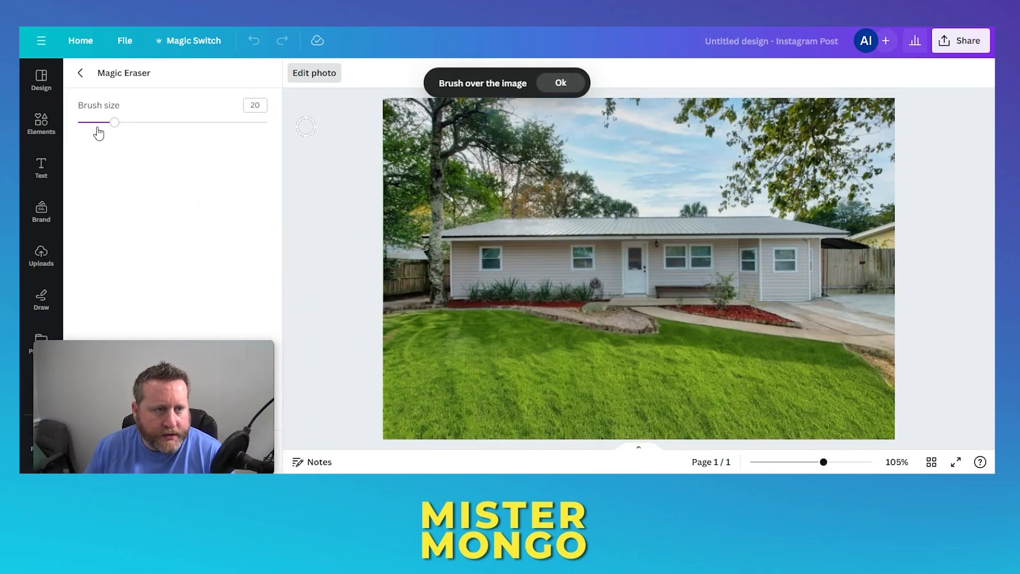
{"action": "left_click_drag", "start_coordinate": [115, 128], "coordinate": [268, 124]}
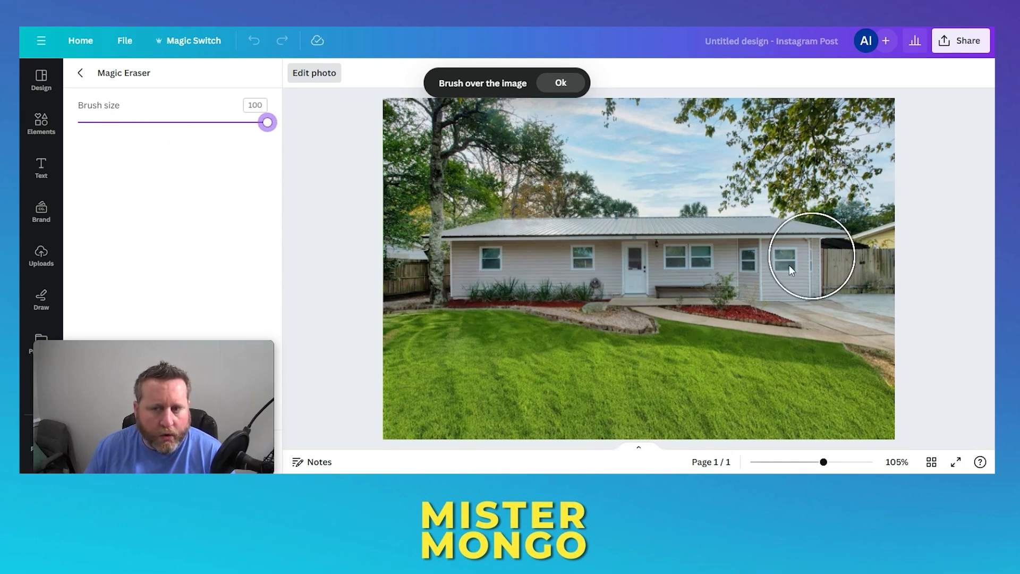
{"action": "left_click", "coordinate": [118, 123]}
{"action": "left_click", "coordinate": [438, 107]}
{"action": "mouse_move", "coordinate": [439, 108]}
{"action": "left_mouse_down"}
{"action": "mouse_move", "coordinate": [418, 100]}
{"action": "mouse_move", "coordinate": [454, 106]}
{"action": "mouse_move", "coordinate": [434, 128]}
{"action": "mouse_move", "coordinate": [453, 122]}
{"action": "mouse_move", "coordinate": [435, 131]}
{"action": "mouse_move", "coordinate": [439, 157]}
{"action": "mouse_move", "coordinate": [456, 140]}
{"action": "mouse_move", "coordinate": [429, 159]}
{"action": "mouse_move", "coordinate": [448, 201]}
{"action": "mouse_move", "coordinate": [438, 208]}
{"action": "mouse_move", "coordinate": [438, 311]}
{"action": "mouse_move", "coordinate": [442, 274]}
{"action": "mouse_move", "coordinate": [445, 308]}
{"action": "left_mouse_up"}
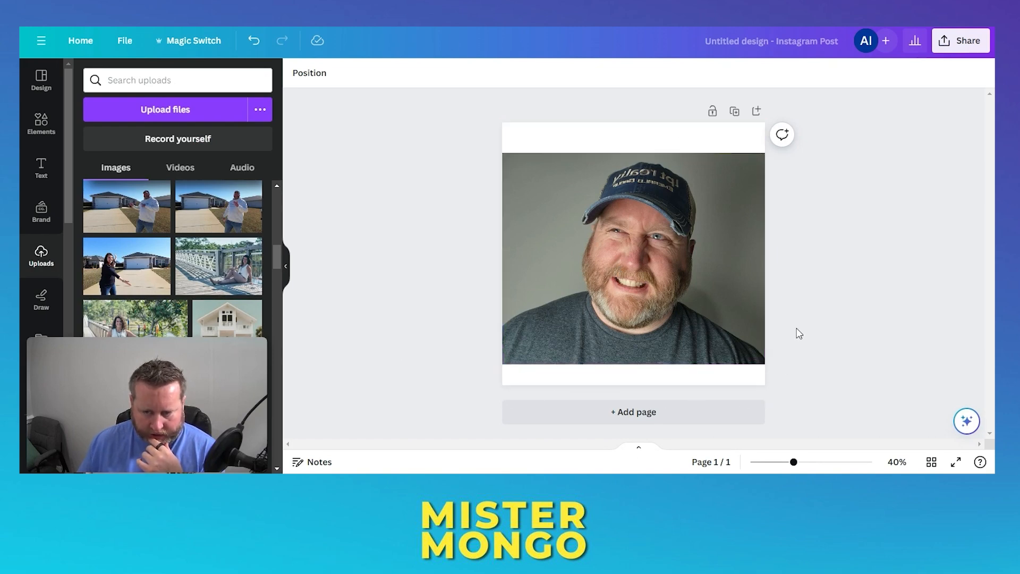
- Start Magic Expand on the portrait of the man in the cap and try the Whole Page and 1:1 sizes
{"action": "left_click", "coordinate": [664, 227]}
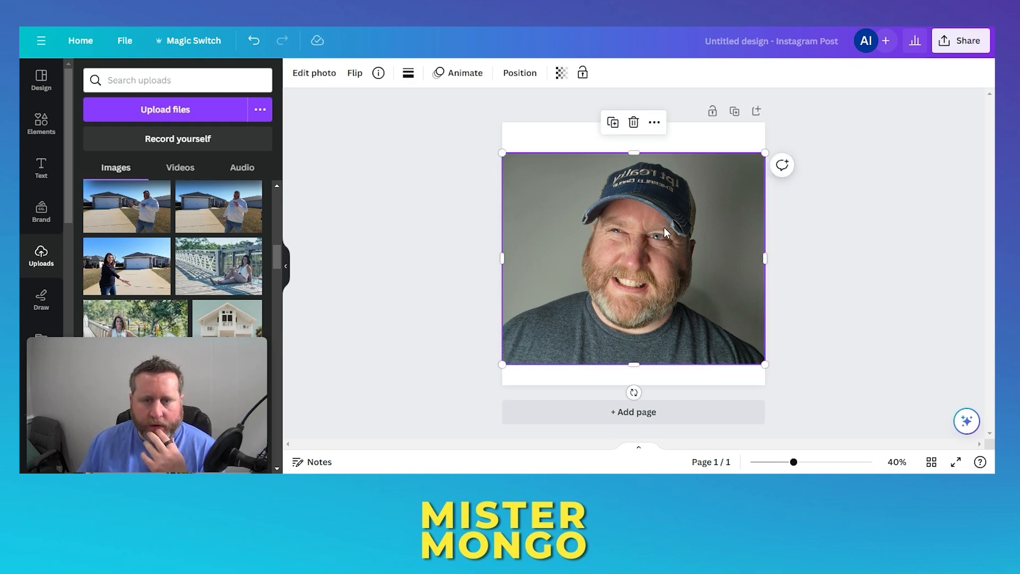
{"action": "left_click", "coordinate": [308, 71]}
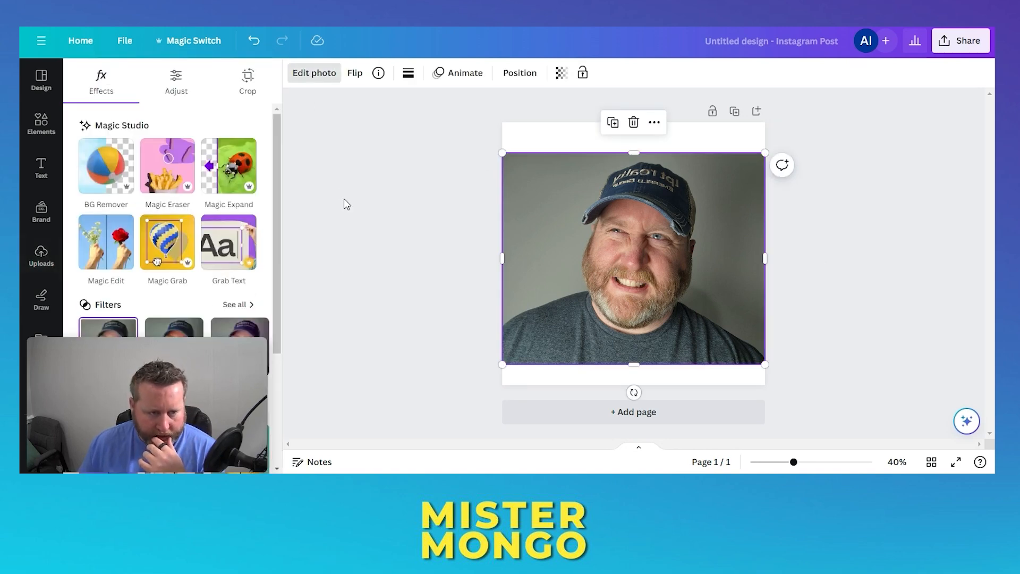
{"action": "left_click", "coordinate": [232, 172]}
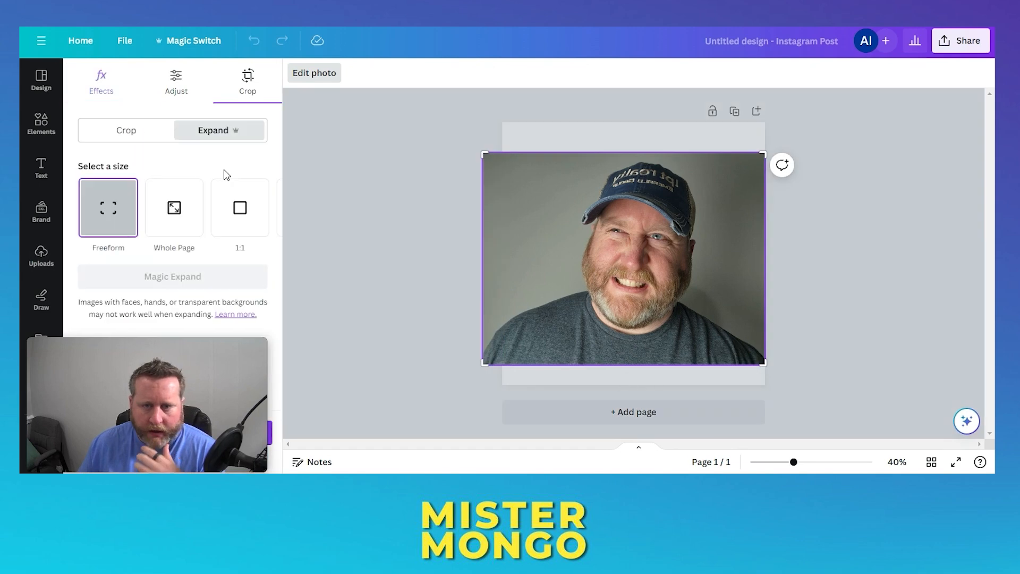
{"action": "left_click", "coordinate": [174, 217]}
{"action": "left_click", "coordinate": [234, 211]}
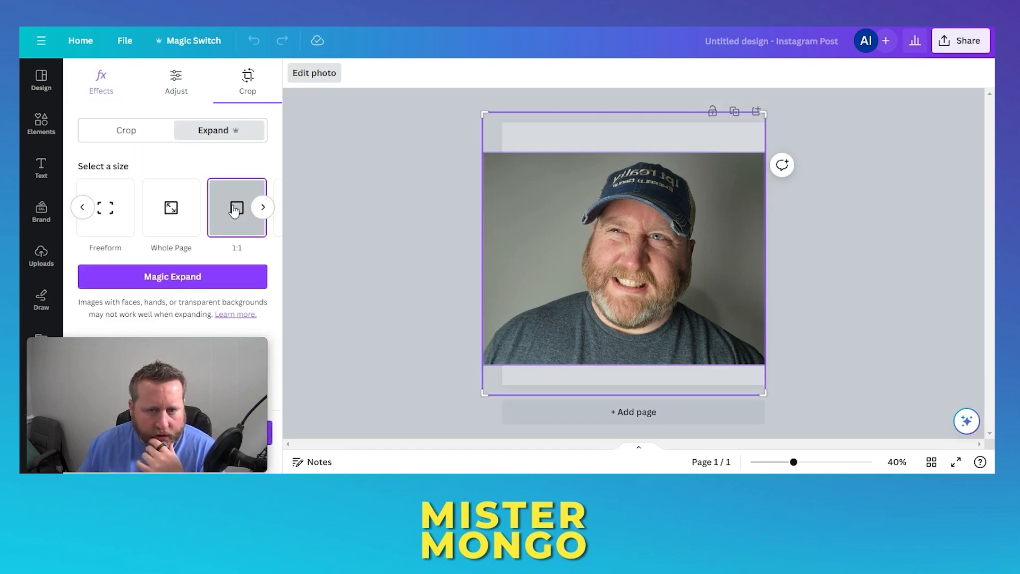
- Try the 9:16, 5:4 and 4:3 sizes for expanding the portrait
{"action": "left_click", "coordinate": [263, 207]}
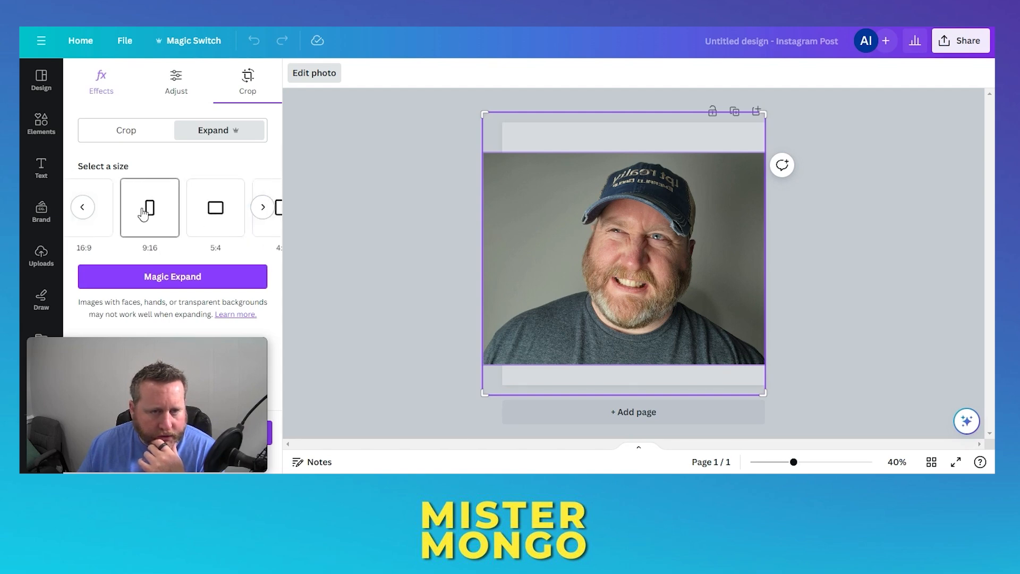
{"action": "left_click", "coordinate": [150, 210]}
{"action": "left_click", "coordinate": [273, 211]}
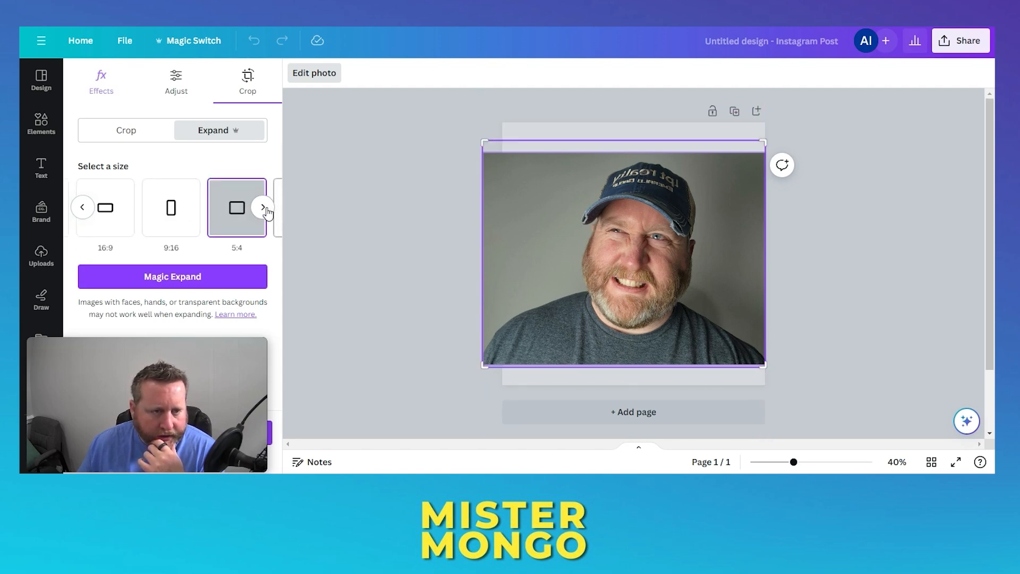
{"action": "left_click", "coordinate": [266, 212]}
{"action": "left_click", "coordinate": [268, 213]}
{"action": "left_click", "coordinate": [151, 209]}
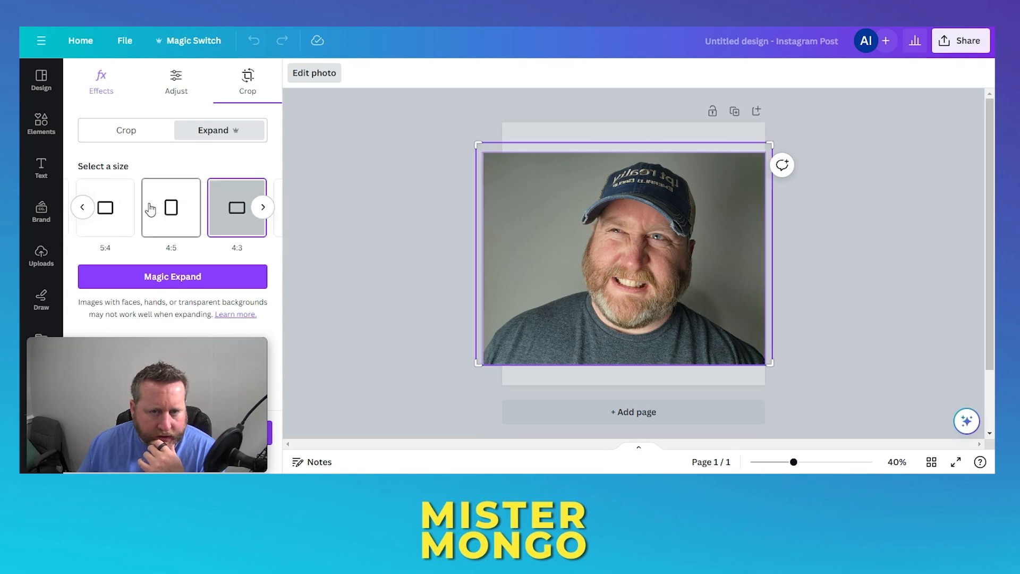
- Expand the portrait with Magic Expand using the Whole Page size
{"action": "left_click", "coordinate": [83, 207]}
{"action": "left_click", "coordinate": [83, 207]}
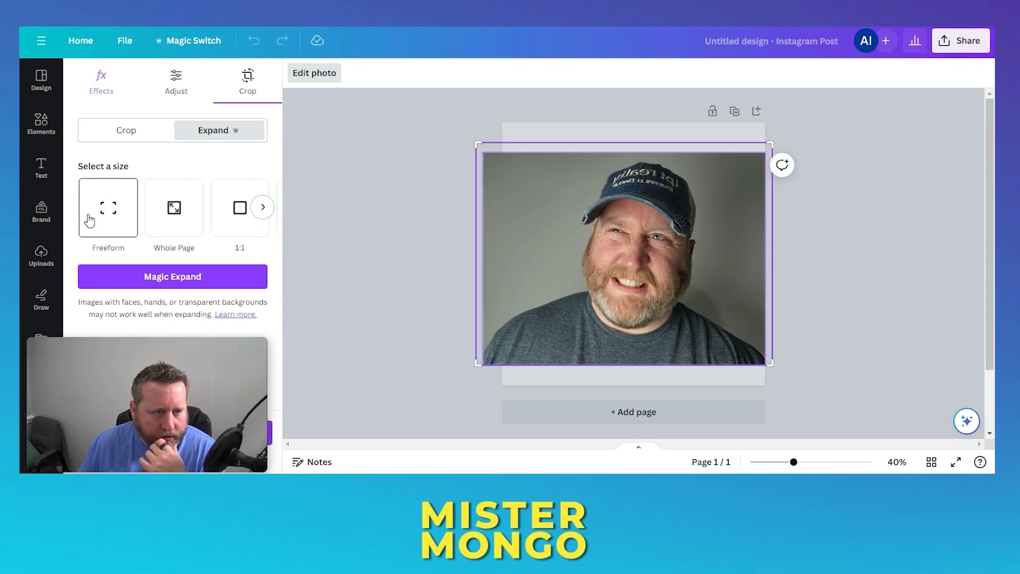
{"action": "left_click", "coordinate": [154, 210]}
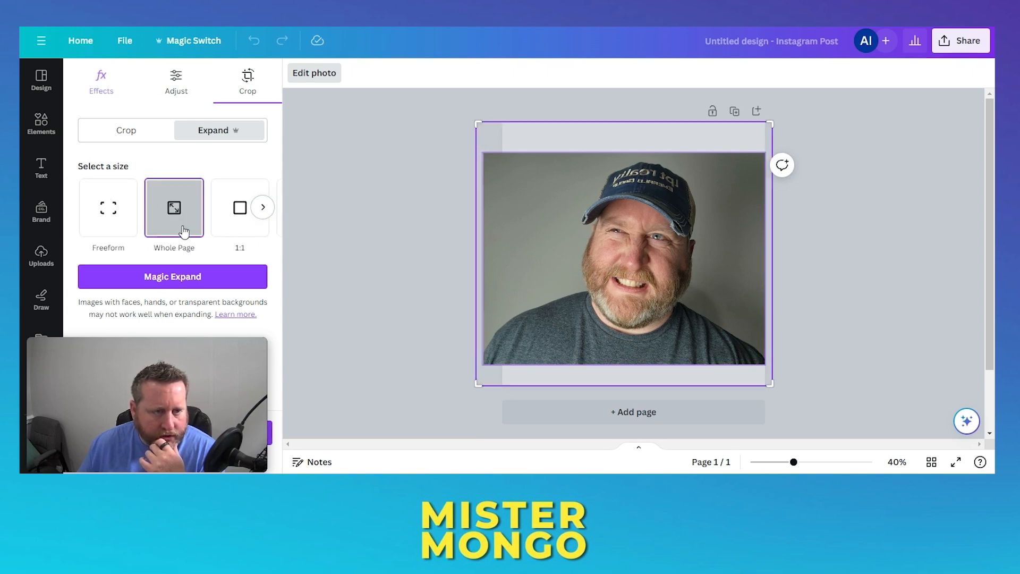
{"action": "left_click", "coordinate": [164, 281]}
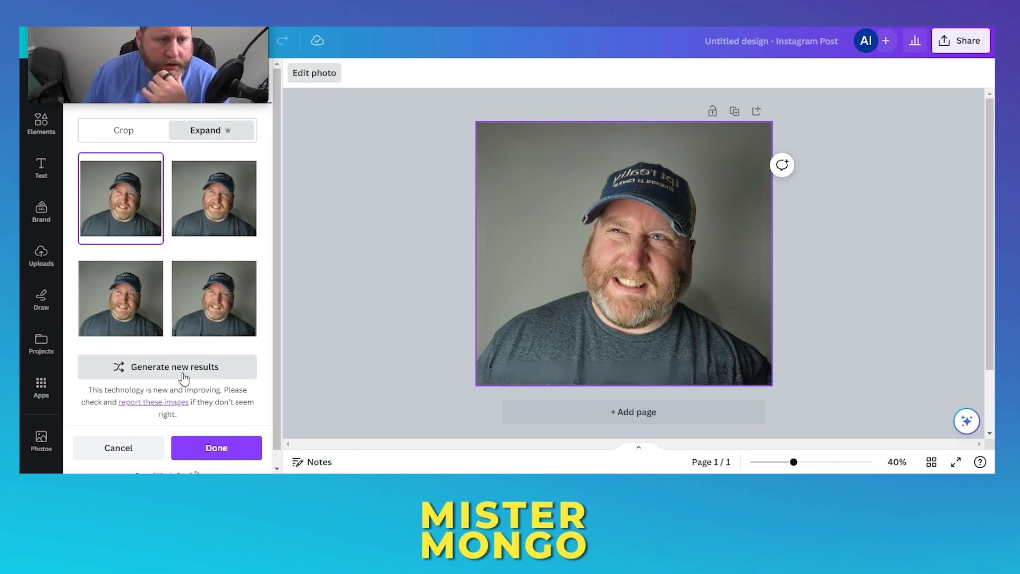
- Compare the four expanded versions of the portrait, ending on the first one
{"action": "left_click", "coordinate": [201, 183]}
{"action": "left_click", "coordinate": [121, 311]}
{"action": "left_click", "coordinate": [227, 310]}
{"action": "left_click", "coordinate": [121, 198]}
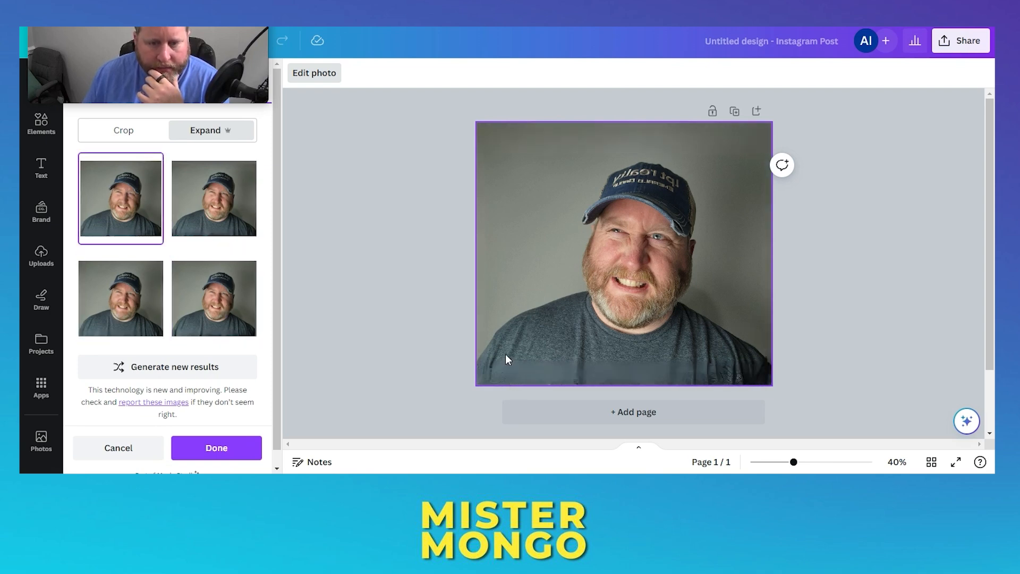
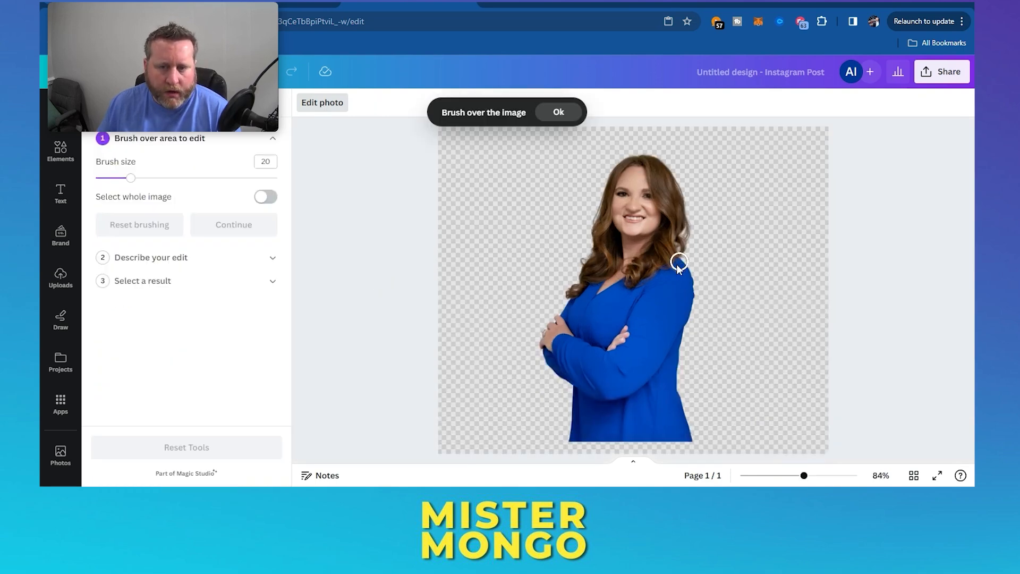
- Brush over the woman's whole blue shirt, including the sleeves, as the Magic Edit area with brush size 20
{"action": "mouse_move", "coordinate": [132, 184]}
{"action": "left_mouse_down"}
{"action": "mouse_move", "coordinate": [114, 180]}
{"action": "mouse_move", "coordinate": [251, 174]}
{"action": "mouse_move", "coordinate": [131, 176]}
{"action": "left_mouse_up"}
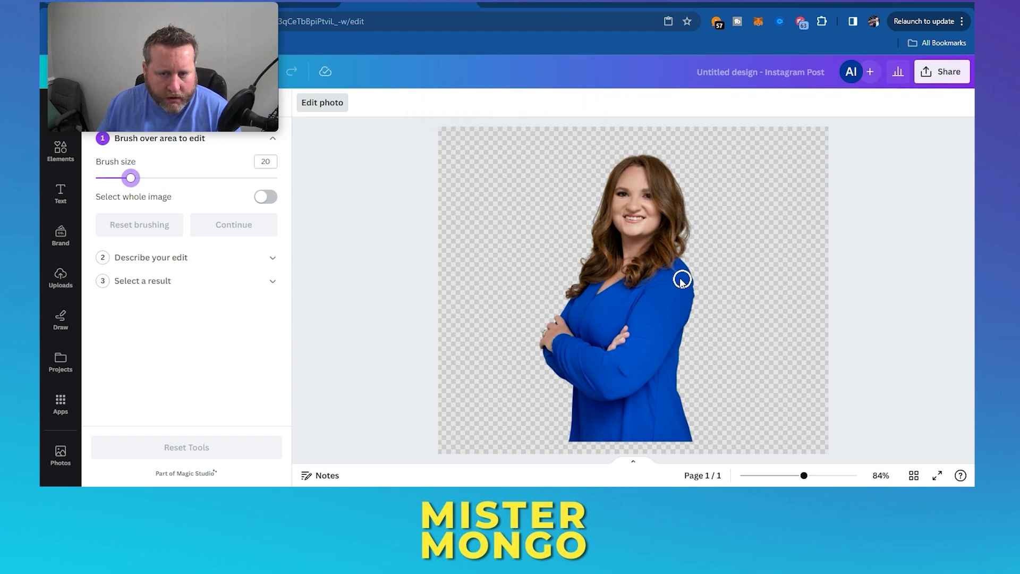
{"action": "left_click_drag", "start_coordinate": [679, 269], "coordinate": [621, 296]}
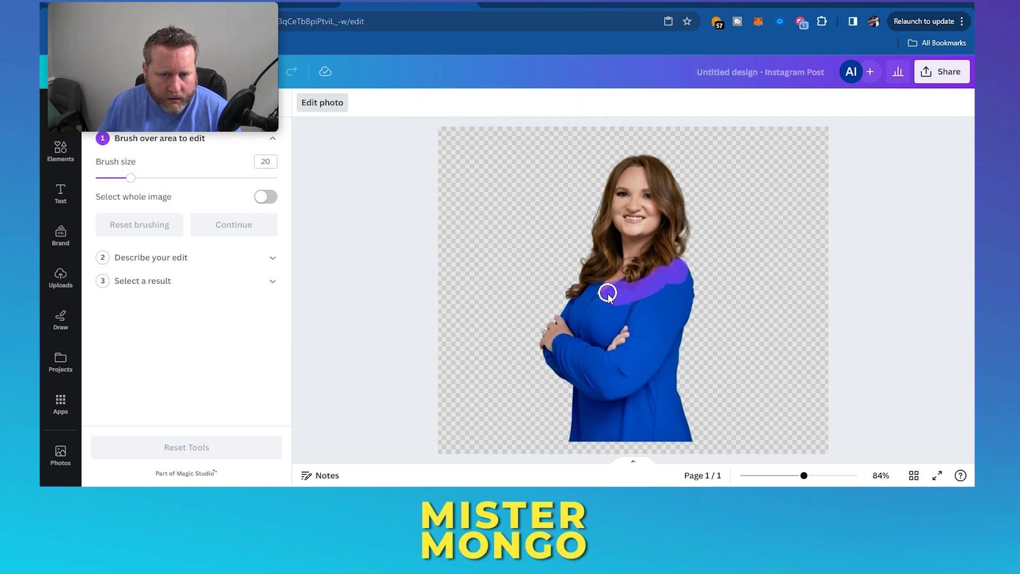
{"action": "mouse_move", "coordinate": [596, 289]}
{"action": "left_mouse_down"}
{"action": "mouse_move", "coordinate": [569, 313]}
{"action": "mouse_move", "coordinate": [572, 305]}
{"action": "mouse_move", "coordinate": [584, 333]}
{"action": "mouse_move", "coordinate": [605, 338]}
{"action": "mouse_move", "coordinate": [633, 305]}
{"action": "mouse_move", "coordinate": [582, 321]}
{"action": "mouse_move", "coordinate": [681, 293]}
{"action": "mouse_move", "coordinate": [683, 275]}
{"action": "mouse_move", "coordinate": [670, 283]}
{"action": "mouse_move", "coordinate": [690, 297]}
{"action": "mouse_move", "coordinate": [667, 384]}
{"action": "mouse_move", "coordinate": [684, 437]}
{"action": "mouse_move", "coordinate": [576, 438]}
{"action": "mouse_move", "coordinate": [580, 394]}
{"action": "mouse_move", "coordinate": [620, 406]}
{"action": "mouse_move", "coordinate": [658, 380]}
{"action": "mouse_move", "coordinate": [671, 422]}
{"action": "mouse_move", "coordinate": [646, 433]}
{"action": "mouse_move", "coordinate": [606, 424]}
{"action": "mouse_move", "coordinate": [593, 404]}
{"action": "left_mouse_up"}
{"action": "mouse_move", "coordinate": [653, 422]}
{"action": "left_mouse_down"}
{"action": "mouse_move", "coordinate": [653, 397]}
{"action": "mouse_move", "coordinate": [599, 414]}
{"action": "mouse_move", "coordinate": [639, 407]}
{"action": "mouse_move", "coordinate": [673, 299]}
{"action": "mouse_move", "coordinate": [653, 384]}
{"action": "mouse_move", "coordinate": [641, 375]}
{"action": "mouse_move", "coordinate": [642, 308]}
{"action": "mouse_move", "coordinate": [620, 389]}
{"action": "mouse_move", "coordinate": [619, 348]}
{"action": "mouse_move", "coordinate": [604, 371]}
{"action": "mouse_move", "coordinate": [604, 354]}
{"action": "mouse_move", "coordinate": [560, 343]}
{"action": "mouse_move", "coordinate": [560, 367]}
{"action": "mouse_move", "coordinate": [610, 384]}
{"action": "mouse_move", "coordinate": [594, 361]}
{"action": "mouse_move", "coordinate": [569, 366]}
{"action": "mouse_move", "coordinate": [575, 385]}
{"action": "mouse_move", "coordinate": [543, 345]}
{"action": "left_mouse_up"}
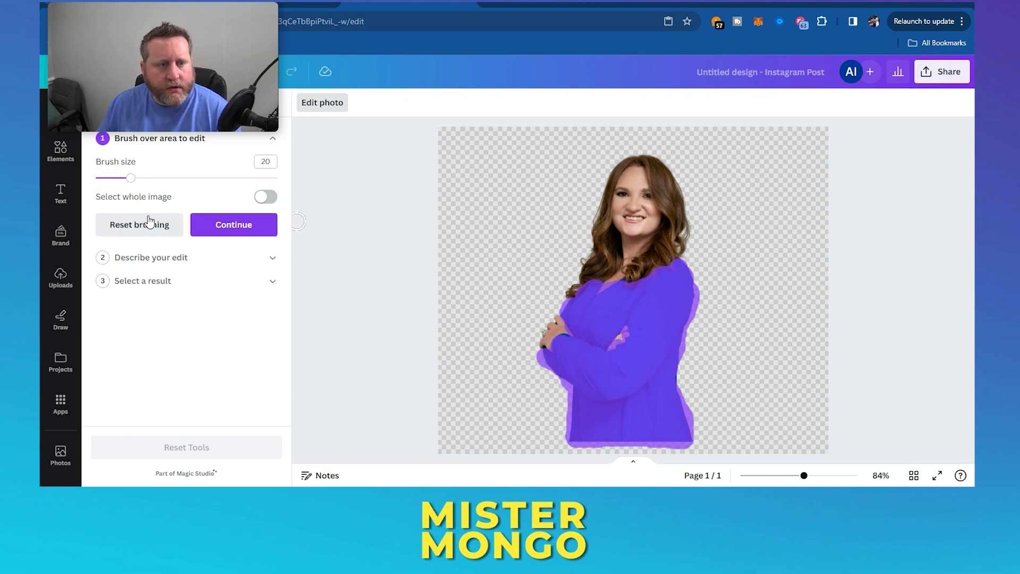
- Generate a Magic Edit of the brushed area with the description "please turn her shirt to a light red color"
{"action": "left_click", "coordinate": [239, 228]}
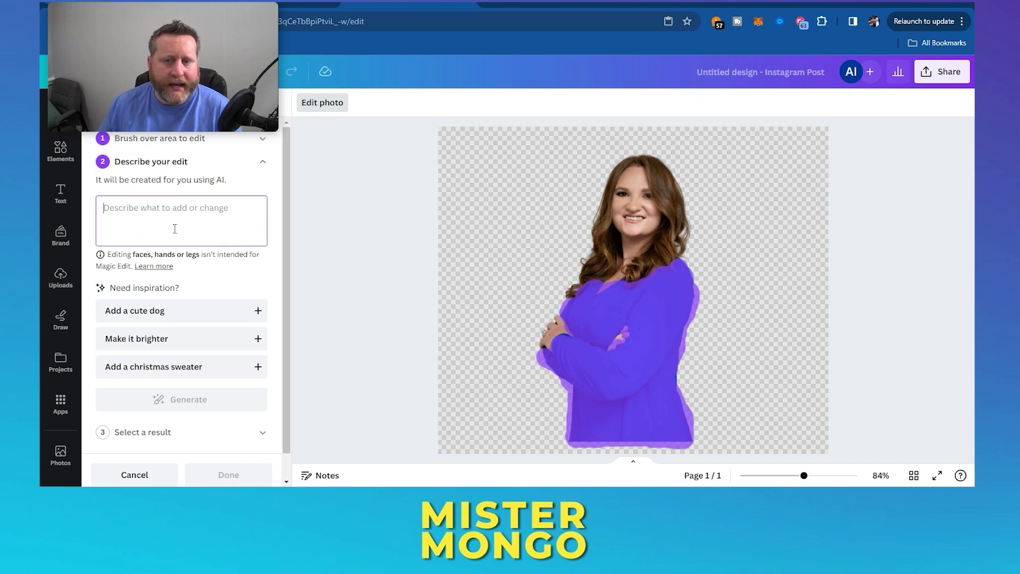
{"action": "type", "text": "pl"}
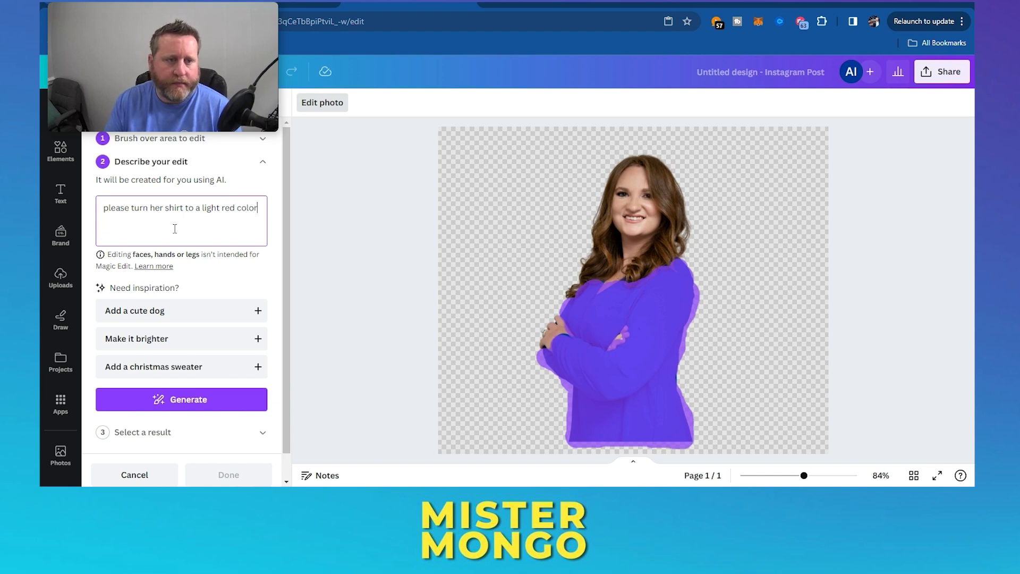
{"action": "left_click", "coordinate": [193, 406]}
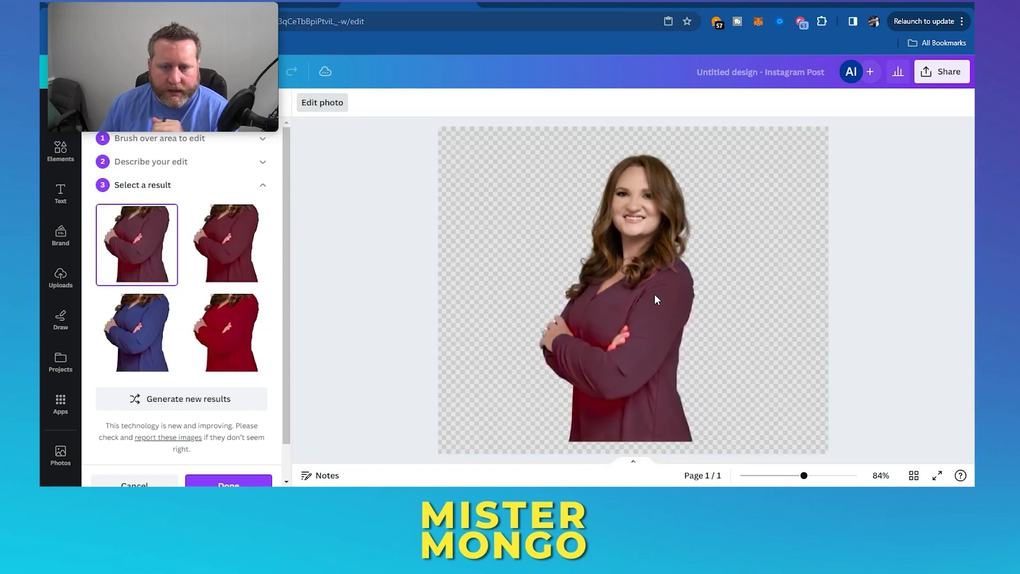
- Compare the bright red, maroon and blue shirt results
{"action": "left_click", "coordinate": [251, 320]}
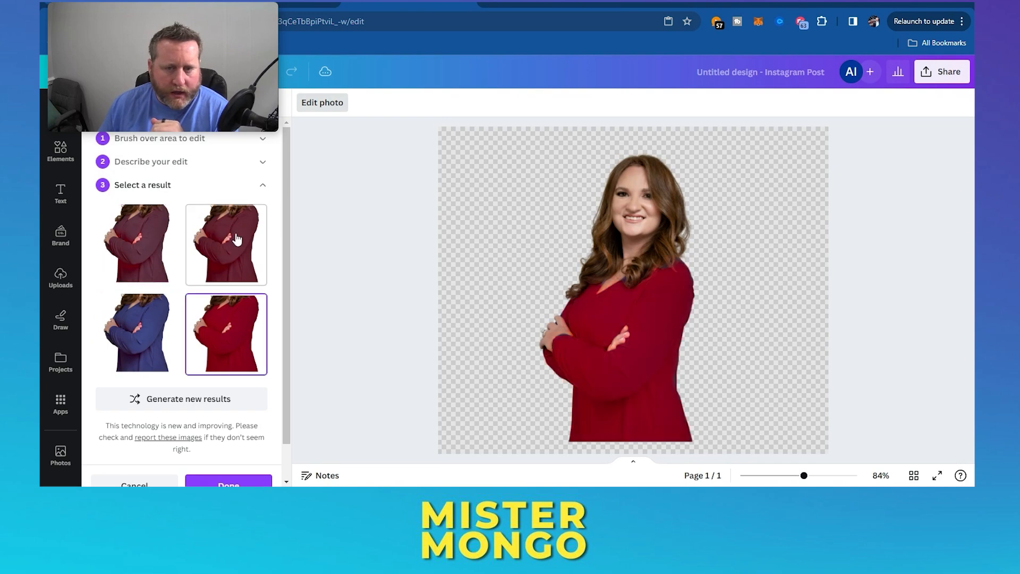
{"action": "left_click", "coordinate": [237, 264]}
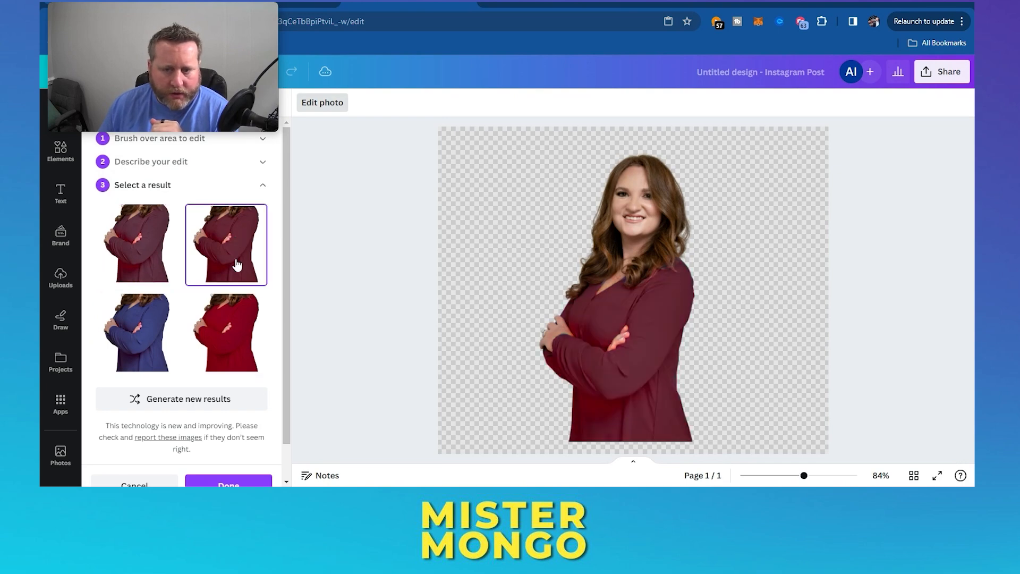
{"action": "left_click", "coordinate": [150, 353]}
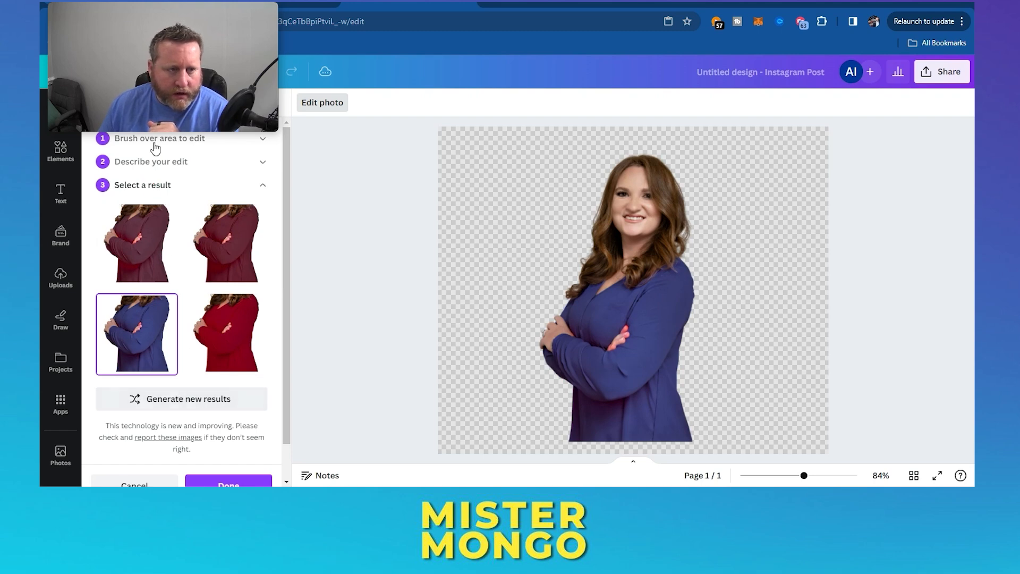
- Generate a new Magic Edit of the brushed shirt area, replacing the description with "turn her shirt purple"
{"action": "left_click", "coordinate": [155, 163]}
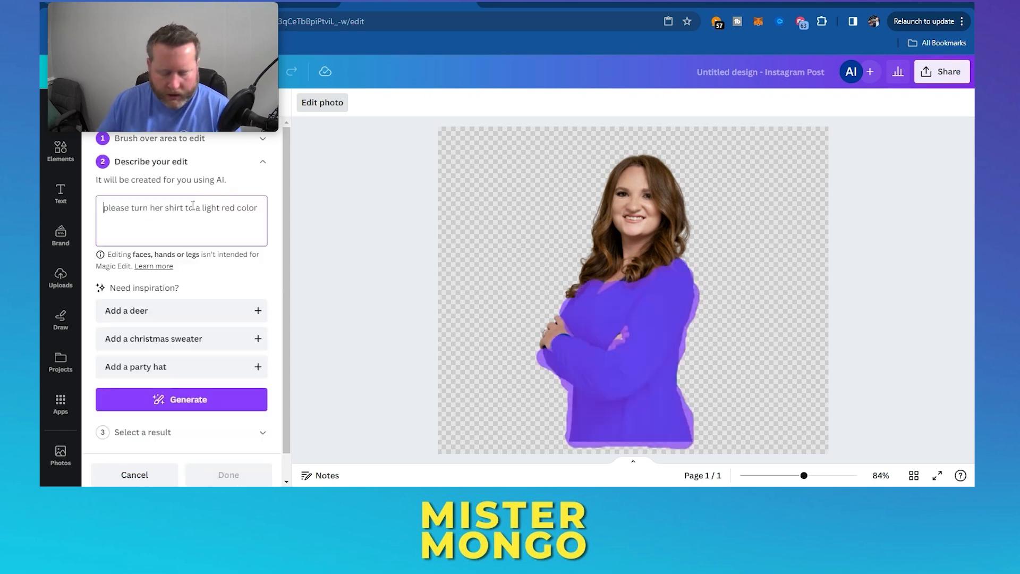
{"action": "type", "text": "turn her shirt pu"}
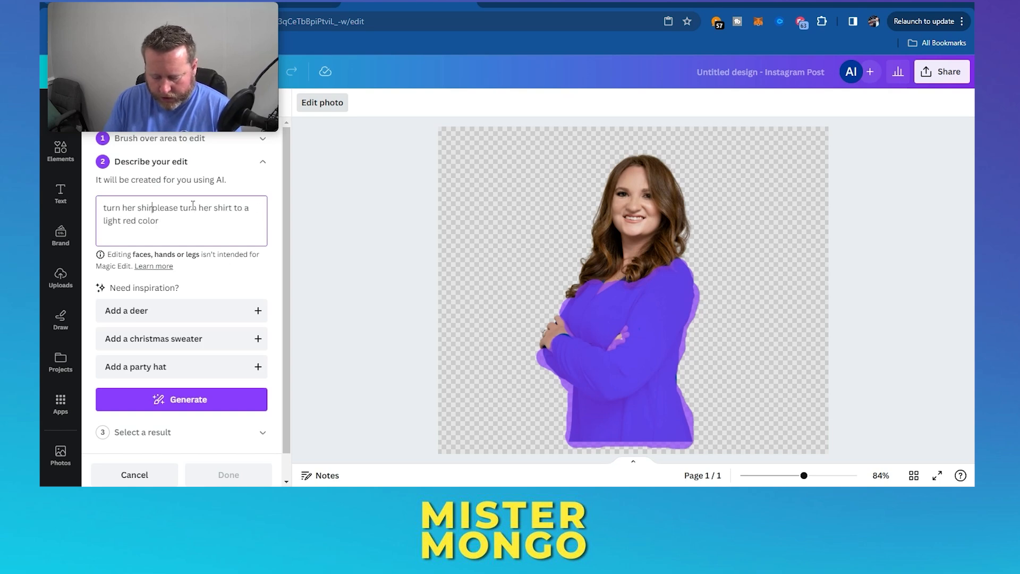
{"action": "type", "text": "rple"}
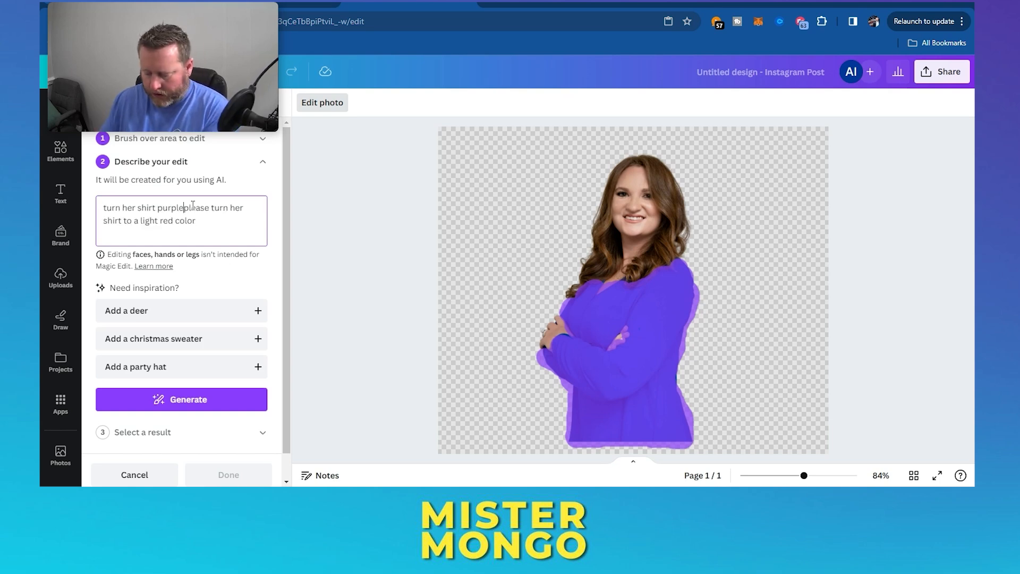
{"action": "key", "text": "Delete"}
{"action": "key", "text": "Delete"}
{"action": "key", "text": "Delete"}
{"action": "key", "text": "Delete"}
{"action": "key", "text": "Delete"}
{"action": "key", "text": "Delete"}
{"action": "key", "text": "Delete"}
{"action": "key", "text": "Delete"}
{"action": "key", "text": "Delete"}
{"action": "key", "text": "Delete"}
{"action": "key", "text": "Delete"}
{"action": "key", "text": "Delete"}
{"action": "key", "text": "Delete"}
{"action": "key", "text": "Delete"}
{"action": "key", "text": "Delete"}
{"action": "key", "text": "Delete"}
{"action": "key", "text": "Delete"}
{"action": "key", "text": "Delete"}
{"action": "key", "text": "Delete"}
{"action": "key", "text": "Delete"}
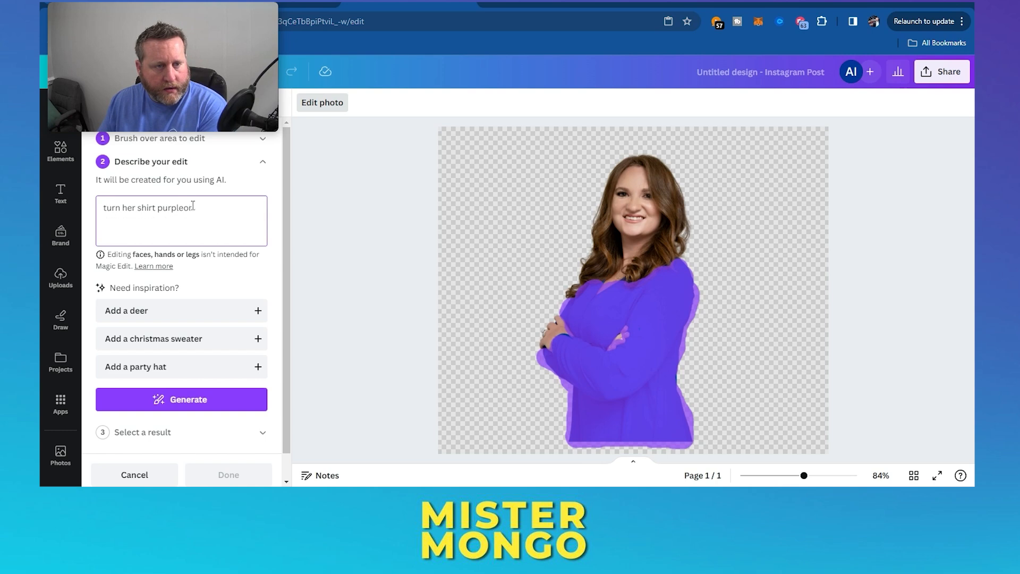
{"action": "left_click", "coordinate": [179, 399]}
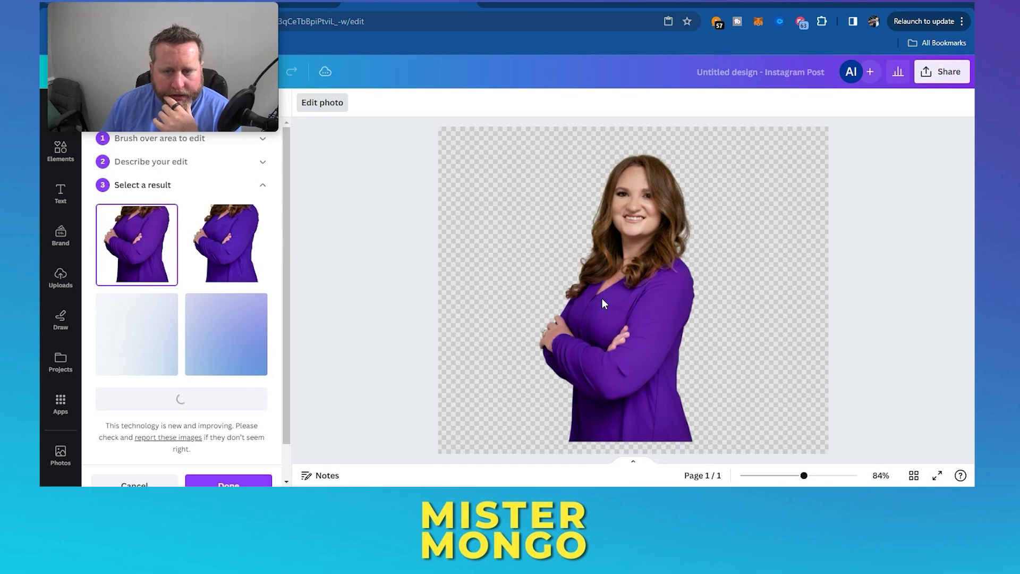
- Compare the generated purple shirt results on the portrait
{"action": "left_click", "coordinate": [249, 244]}
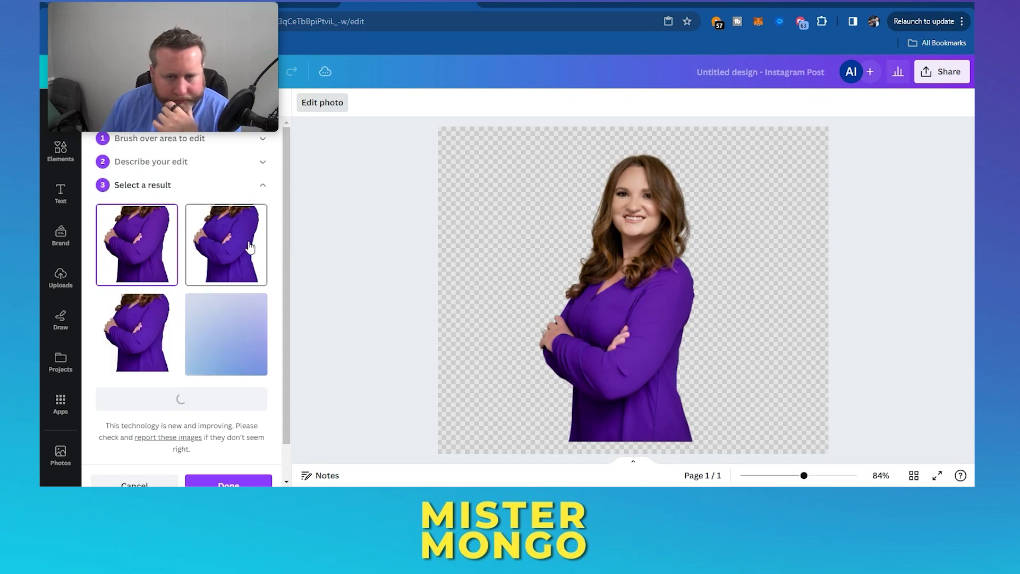
{"action": "left_click", "coordinate": [150, 347]}
{"action": "left_click", "coordinate": [137, 250]}
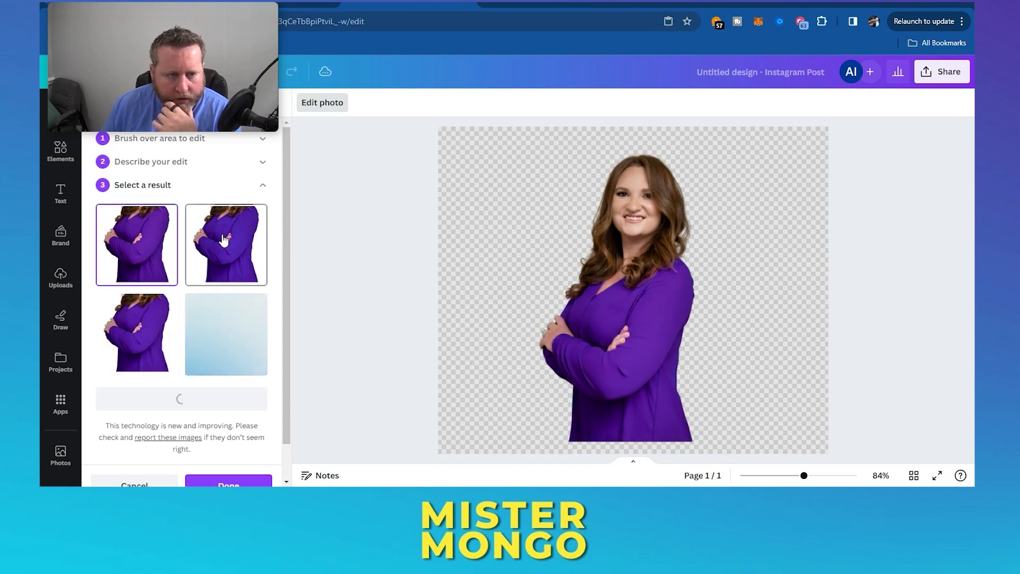
{"action": "left_click", "coordinate": [227, 245]}
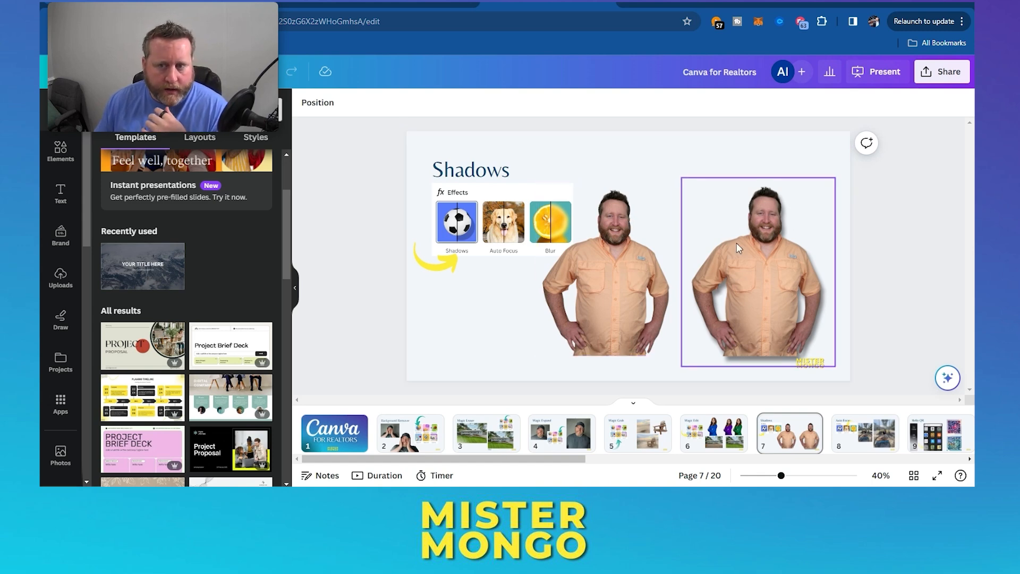
- Copy the shadowed photo of the man from the Shadows slide into the blank Instagram post and enlarge it to the page height
{"action": "left_click", "coordinate": [772, 244]}
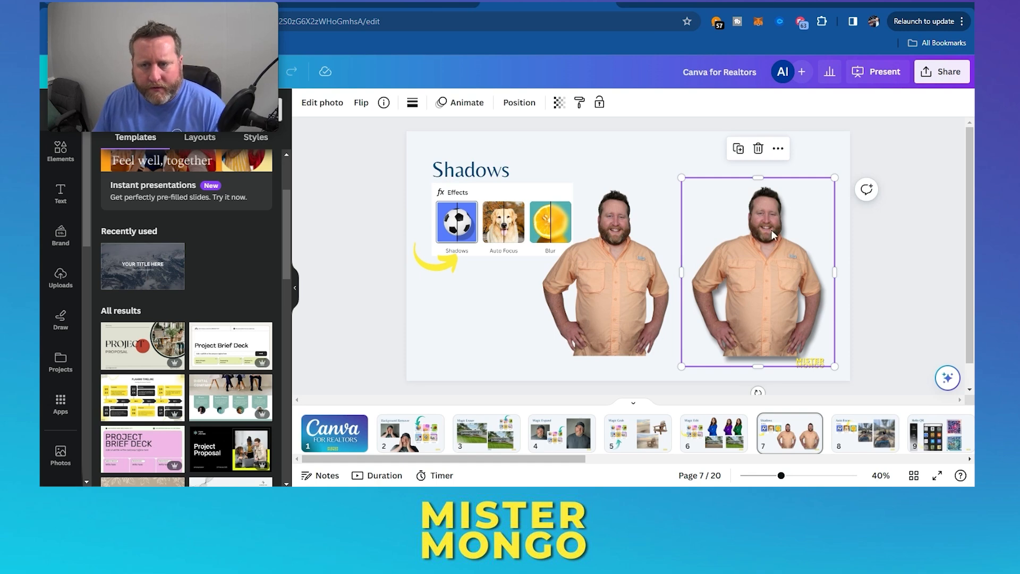
{"action": "right_click", "coordinate": [760, 246]}
{"action": "left_click", "coordinate": [797, 135]}
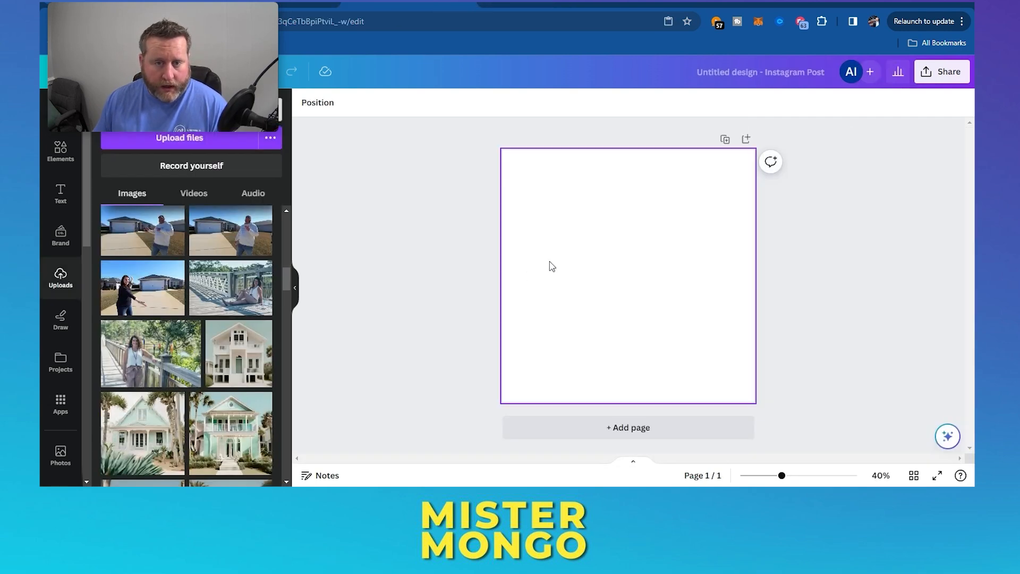
{"action": "right_click", "coordinate": [594, 237]}
{"action": "left_click", "coordinate": [637, 275]}
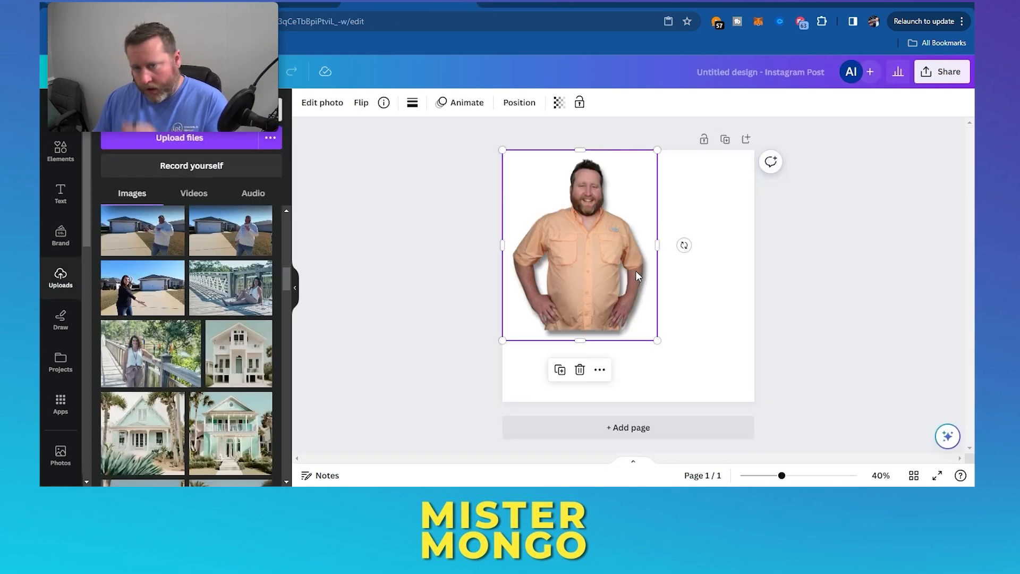
{"action": "left_click_drag", "start_coordinate": [664, 340], "coordinate": [728, 383]}
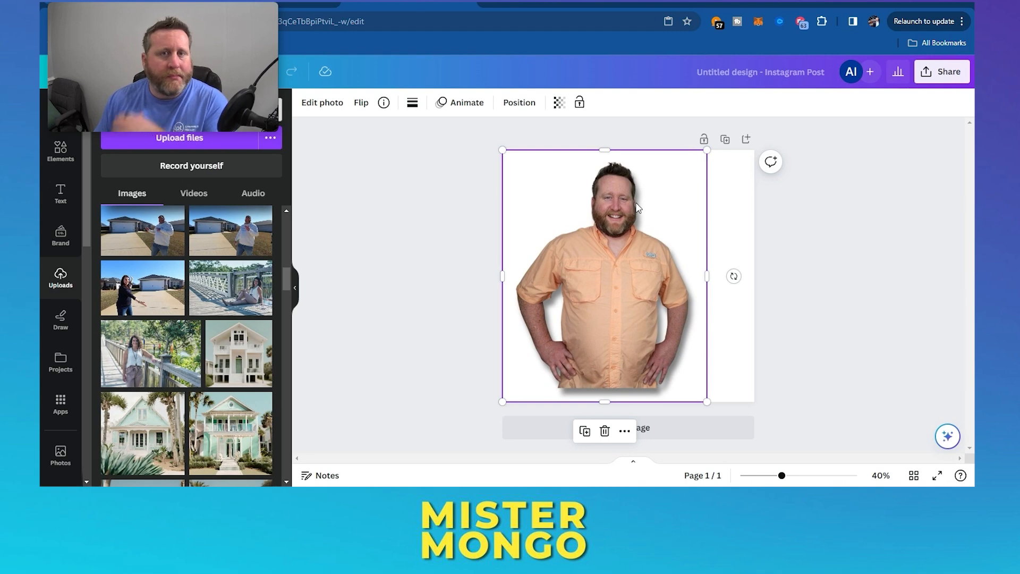
- Open the Shadows effect for the man's photo and set it to None
{"action": "left_click", "coordinate": [318, 102]}
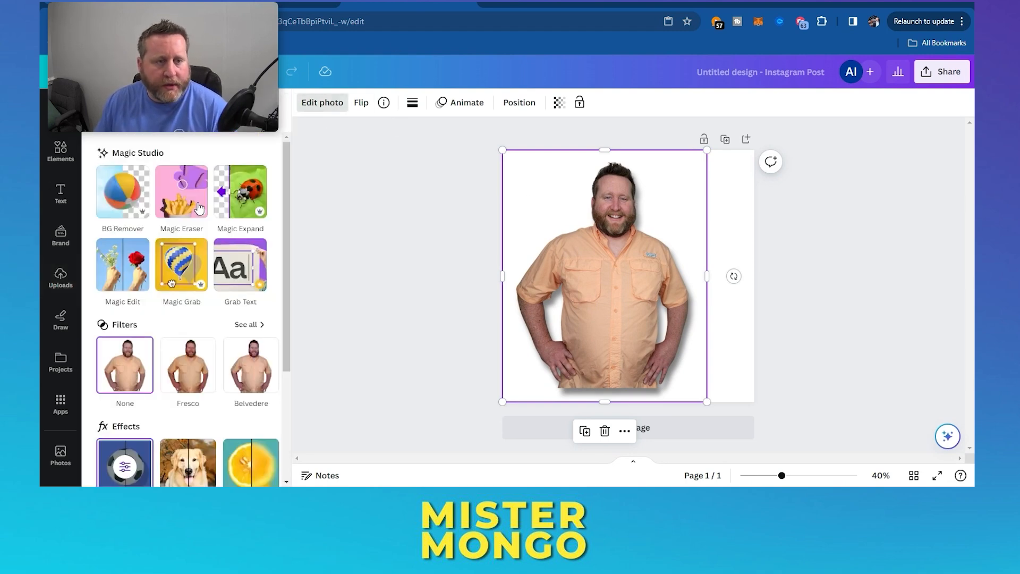
{"action": "scroll", "coordinate": [133, 298], "scroll_direction": "down", "scroll_amount": 3}
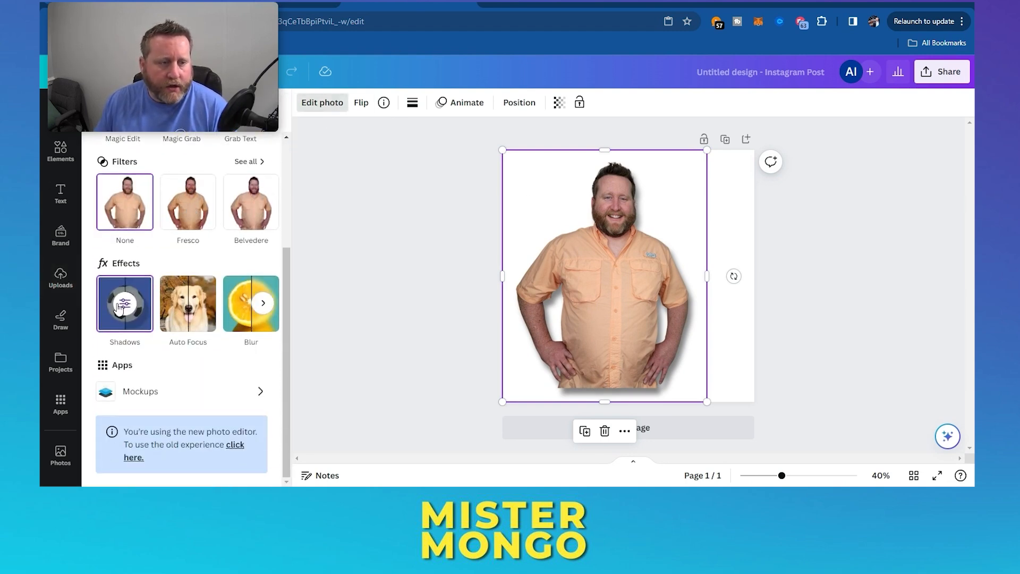
{"action": "left_click", "coordinate": [141, 316]}
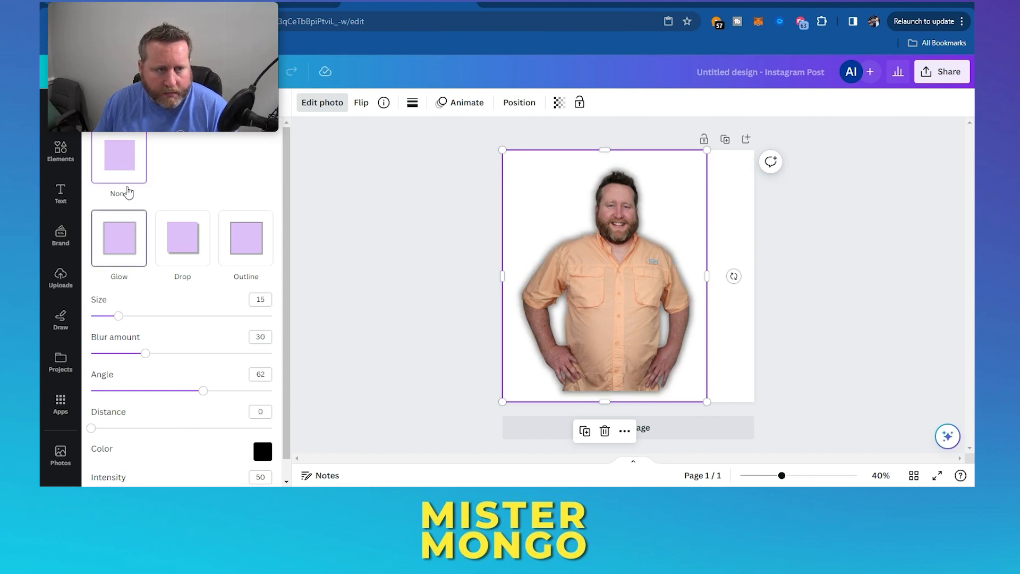
{"action": "left_click", "coordinate": [128, 169]}
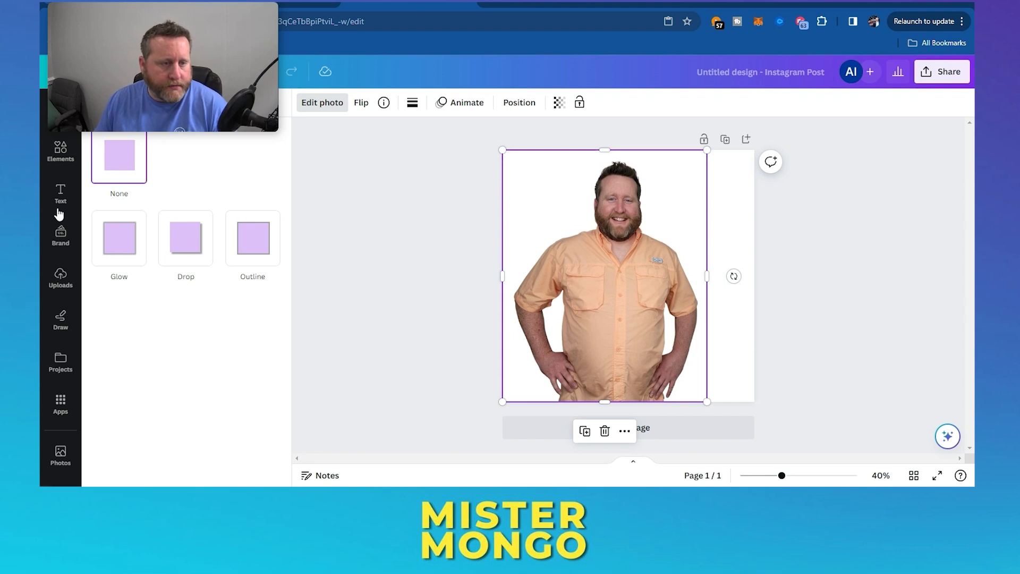
- Apply a Glow shadow to the man's photo with blur amount 32 and size 50, and increase its angle
{"action": "left_click", "coordinate": [119, 244]}
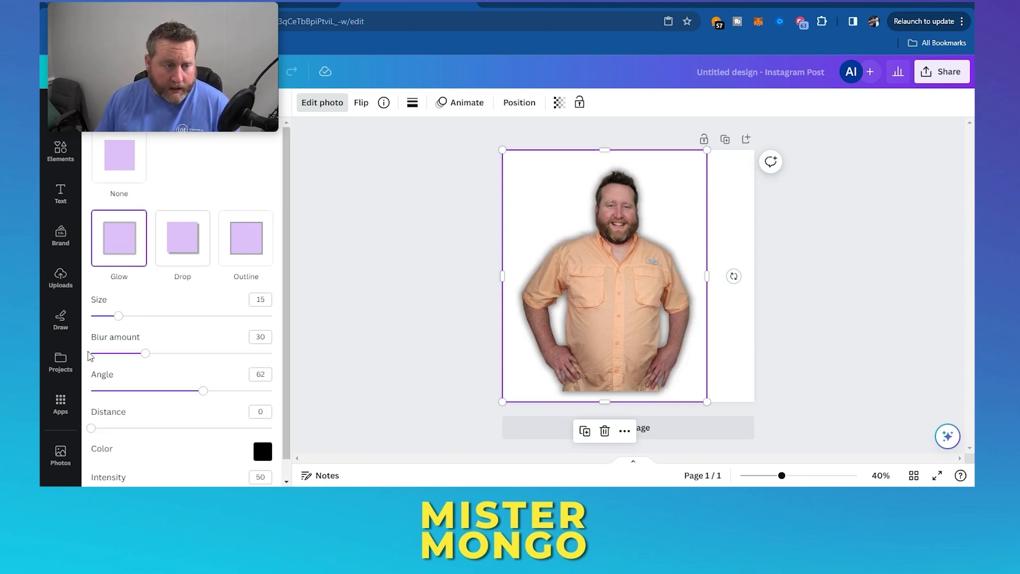
{"action": "mouse_move", "coordinate": [152, 360]}
{"action": "left_mouse_down"}
{"action": "mouse_move", "coordinate": [209, 353]}
{"action": "mouse_move", "coordinate": [149, 354]}
{"action": "left_mouse_up"}
{"action": "left_click_drag", "start_coordinate": [118, 315], "coordinate": [181, 330]}
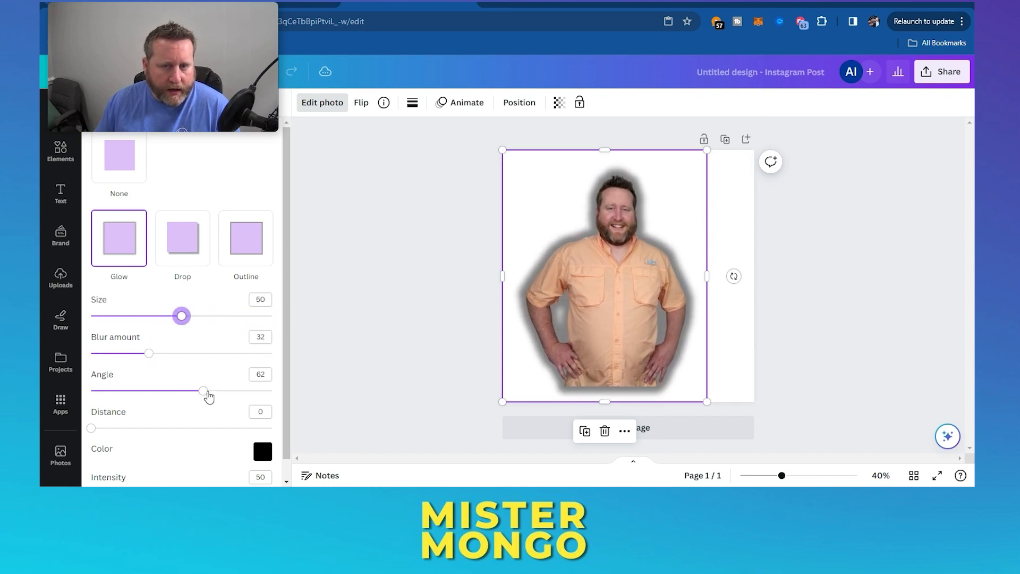
{"action": "left_click_drag", "start_coordinate": [209, 396], "coordinate": [250, 401]}
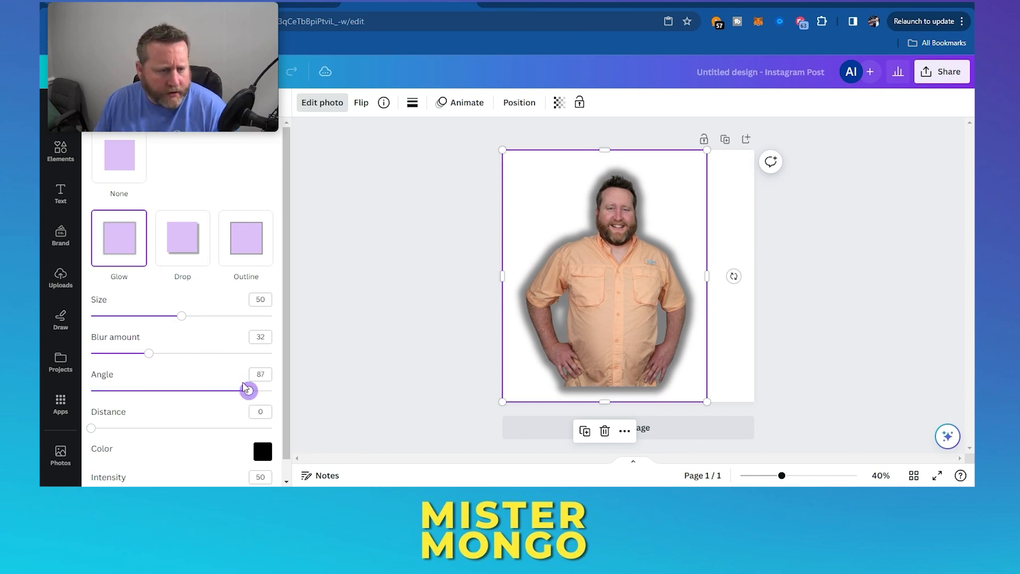
{"action": "left_click_drag", "start_coordinate": [221, 397], "coordinate": [270, 394]}
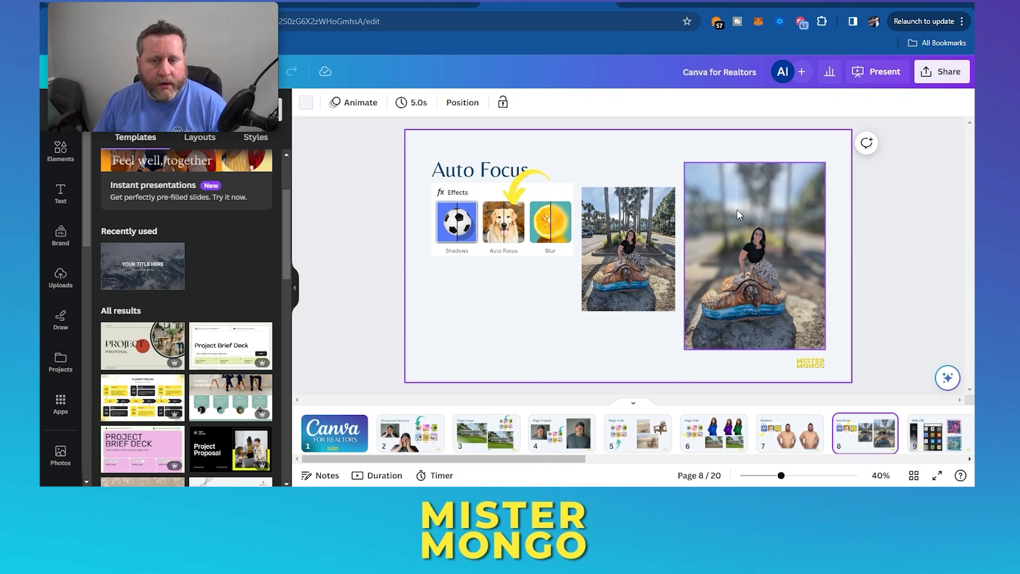
- Copy the unblurred turtle statue photo from the Auto Focus slide into the blank Instagram post and enlarge it to the page height
{"action": "left_click", "coordinate": [643, 225]}
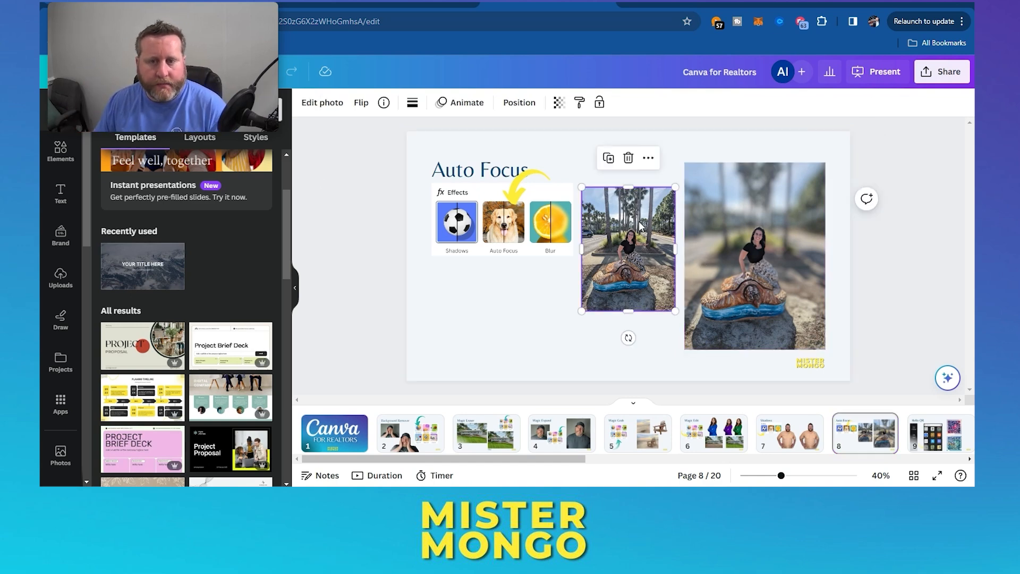
{"action": "right_click", "coordinate": [640, 225]}
{"action": "left_click", "coordinate": [677, 158]}
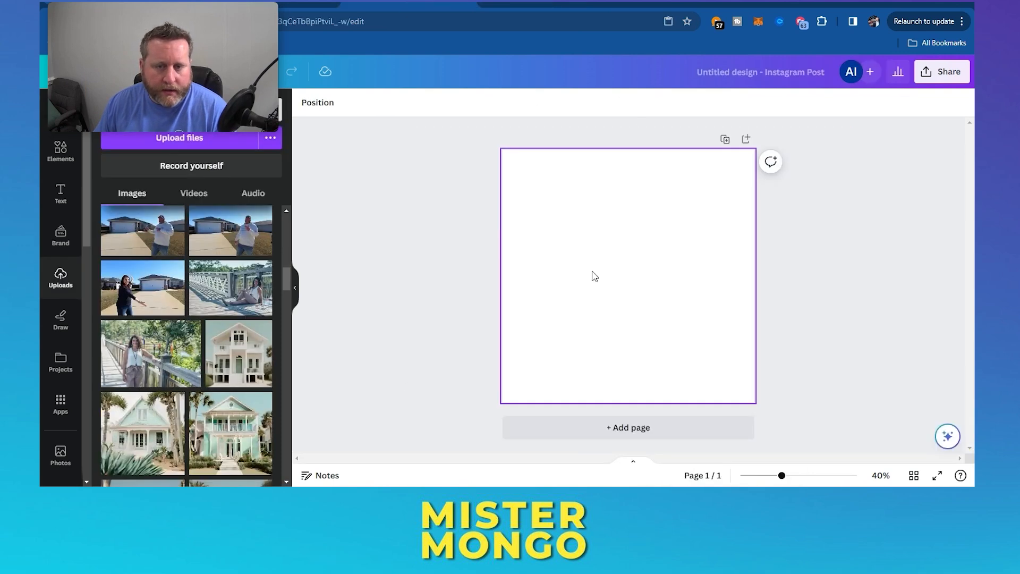
{"action": "right_click", "coordinate": [605, 238]}
{"action": "left_click", "coordinate": [655, 277]}
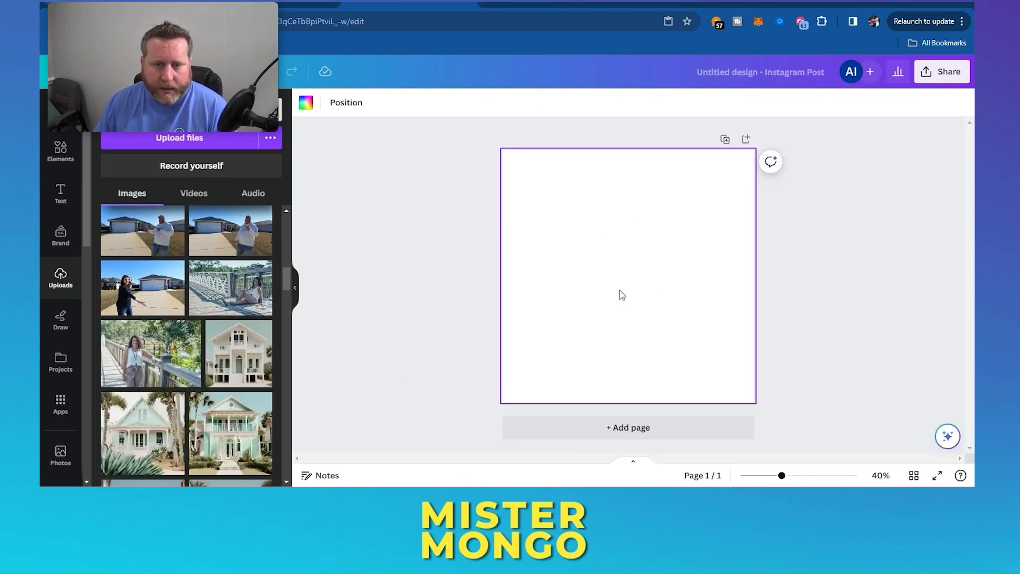
{"action": "left_click_drag", "start_coordinate": [596, 275], "coordinate": [707, 392]}
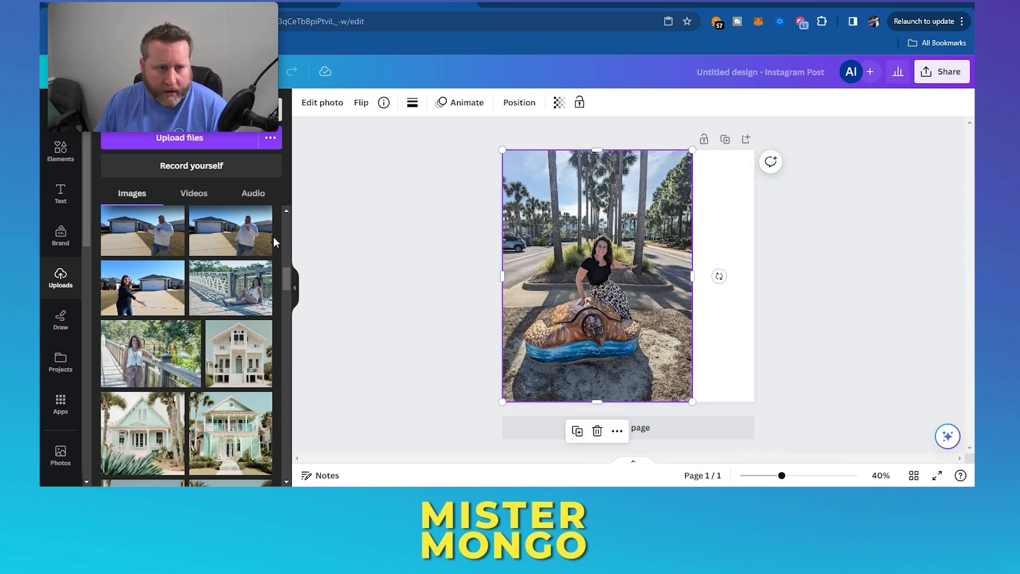
- Apply the Auto Focus effect to the turtle statue photo
{"action": "left_click", "coordinate": [338, 106]}
{"action": "scroll", "coordinate": [177, 317], "scroll_direction": "down", "scroll_amount": 1}
{"action": "scroll", "coordinate": [176, 316], "scroll_direction": "down", "scroll_amount": 2}
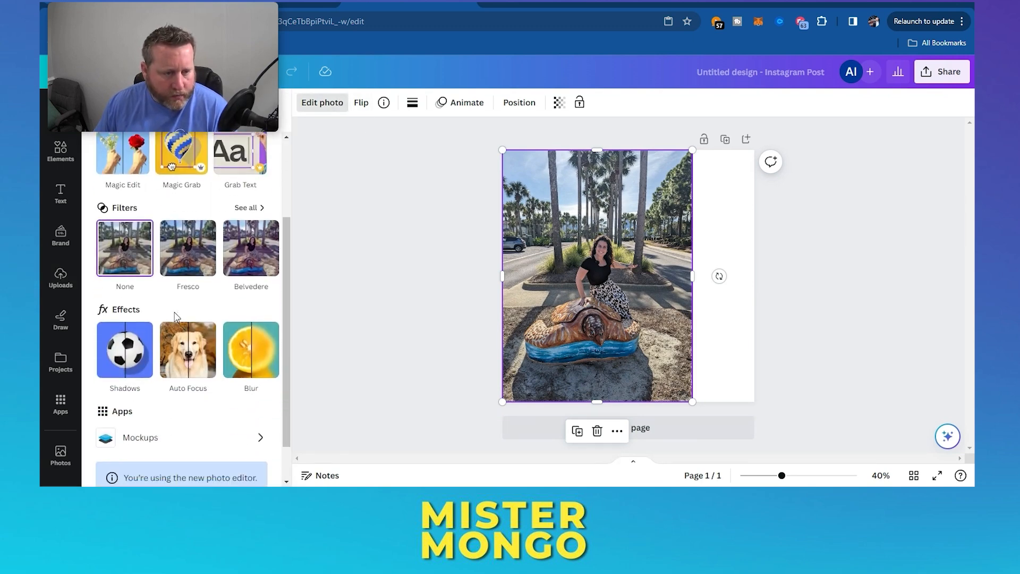
{"action": "left_click", "coordinate": [184, 361]}
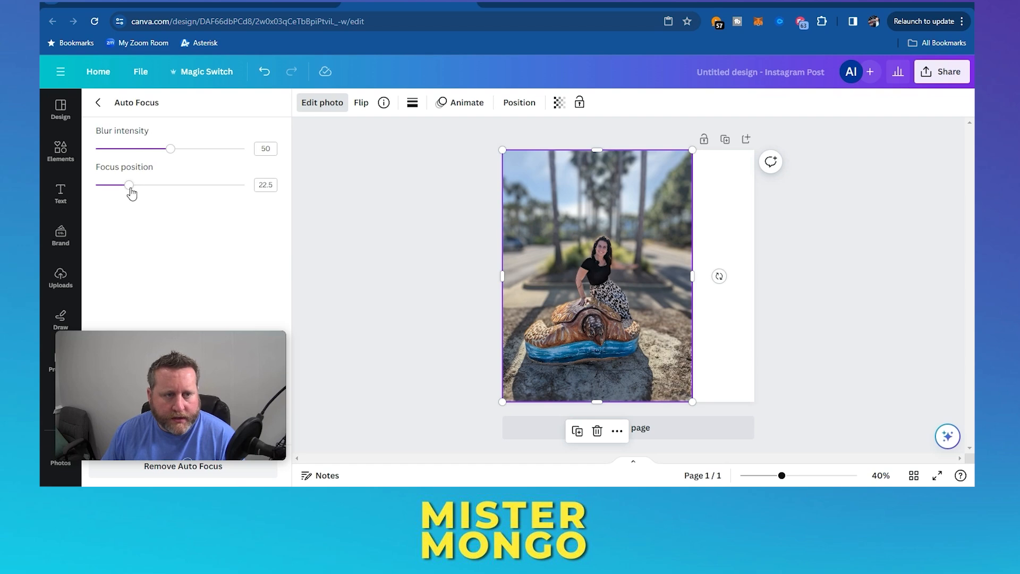
- Try the Auto Focus sliders at 100, then set focus position to 29 and blur intensity to 60
{"action": "left_click_drag", "start_coordinate": [130, 190], "coordinate": [249, 196]}
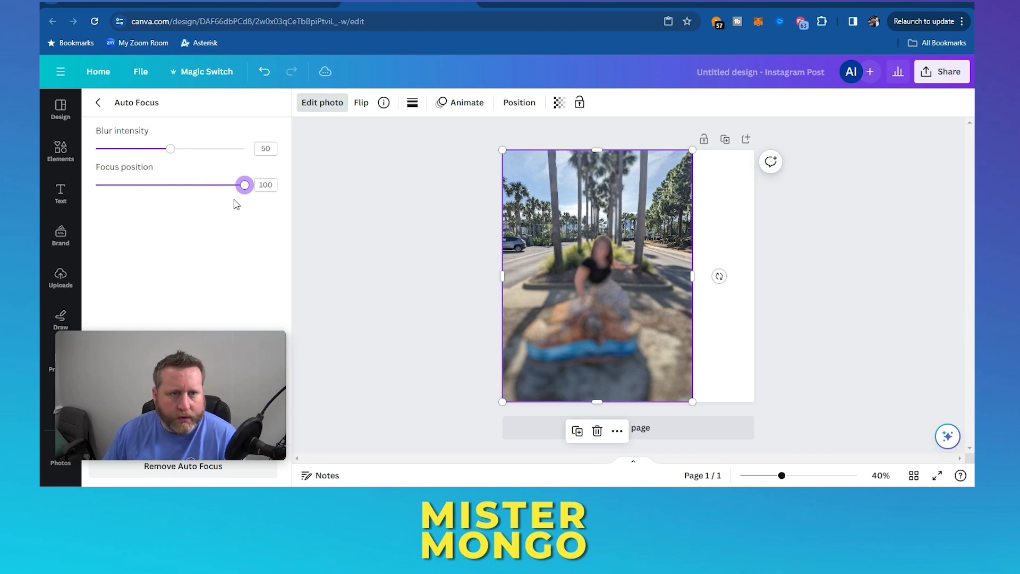
{"action": "left_click_drag", "start_coordinate": [244, 185], "coordinate": [140, 187]}
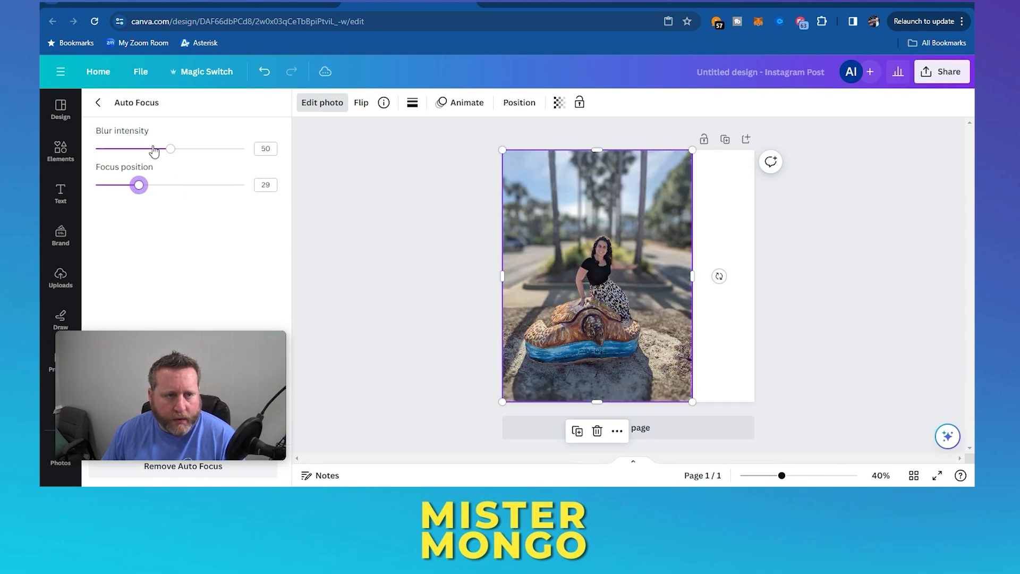
{"action": "left_click_drag", "start_coordinate": [169, 151], "coordinate": [319, 148]}
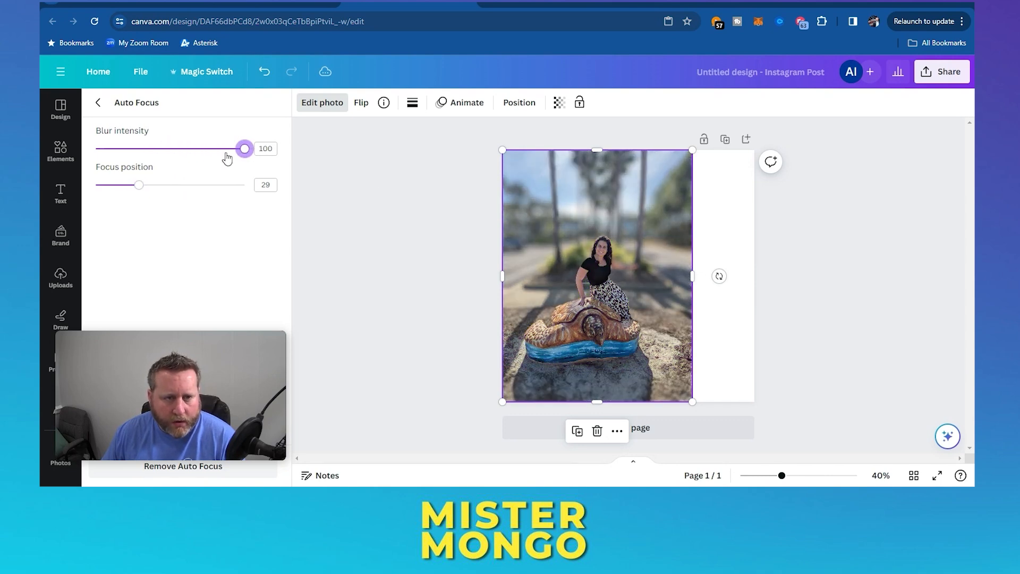
{"action": "left_click_drag", "start_coordinate": [243, 152], "coordinate": [186, 150]}
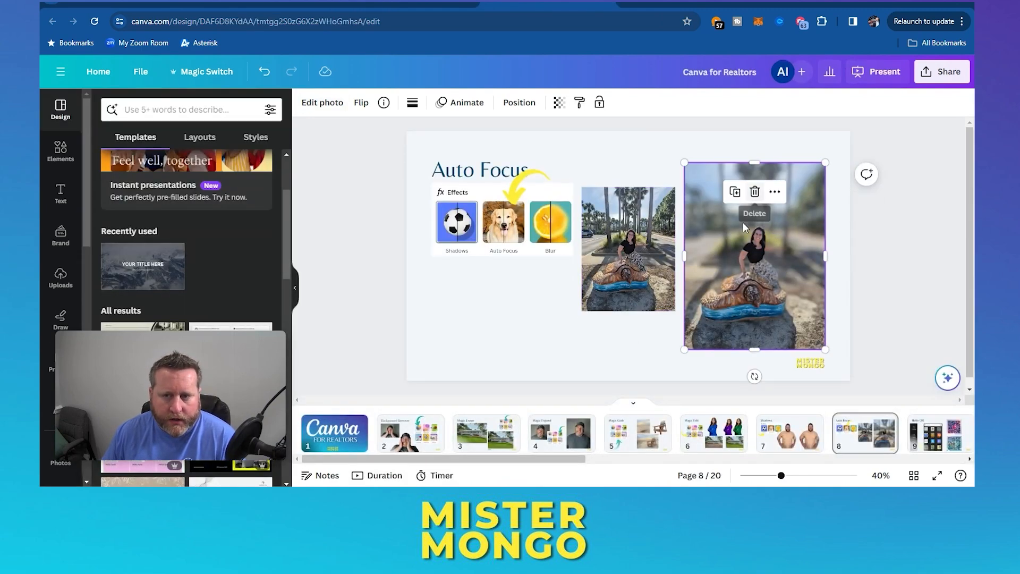
- Replace the turtle photo in the Instagram post with the blurred version from the Auto Focus slide, enlarged to the page height
{"action": "right_click", "coordinate": [744, 225]}
{"action": "left_click", "coordinate": [785, 158]}
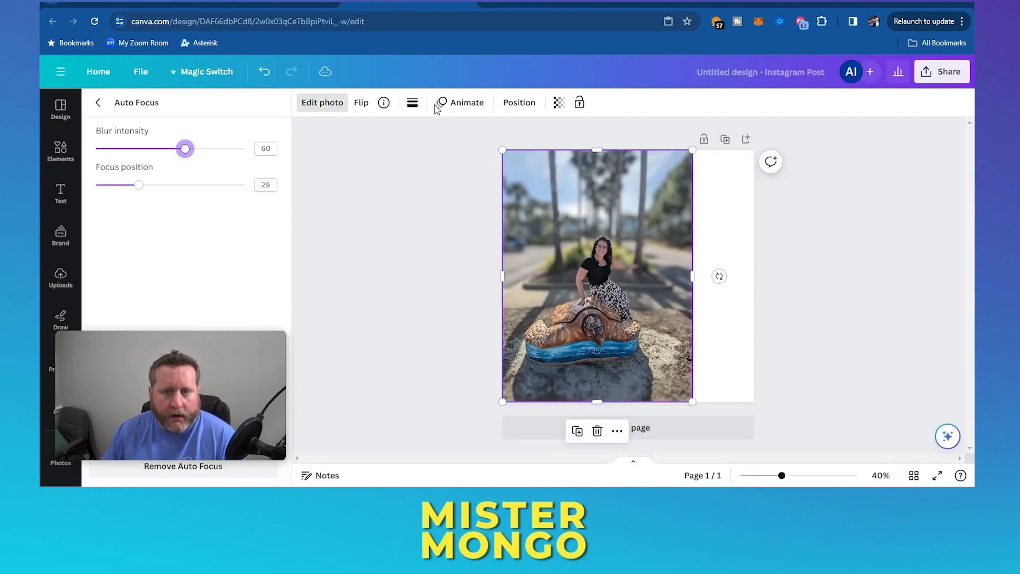
{"action": "key", "text": "Delete"}
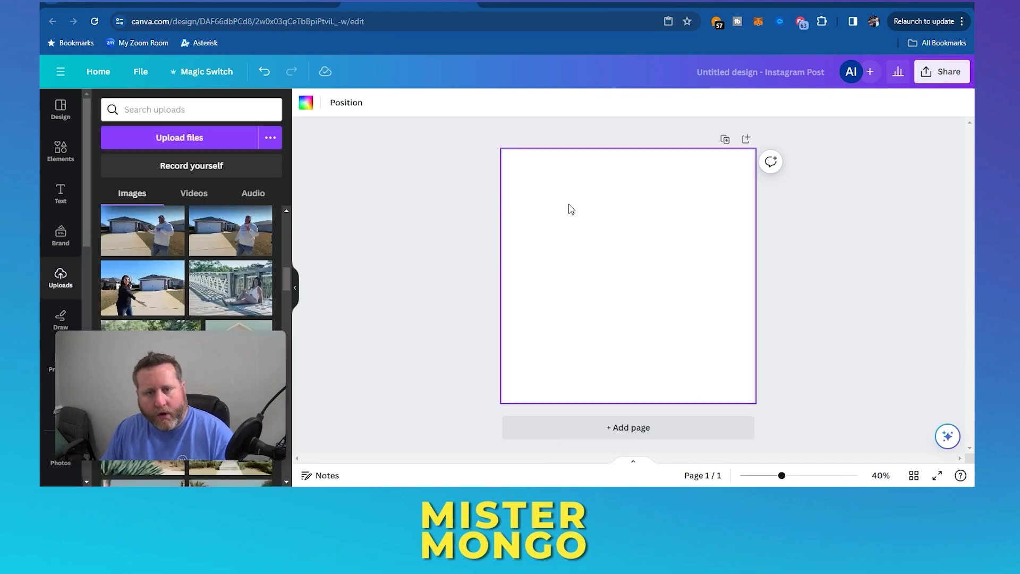
{"action": "right_click", "coordinate": [567, 208]}
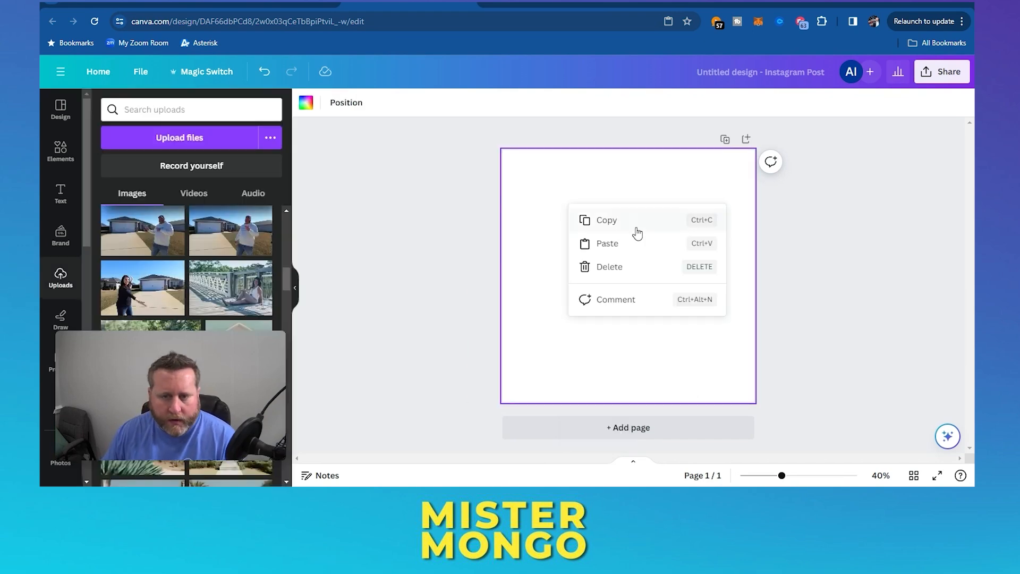
{"action": "left_click", "coordinate": [607, 248]}
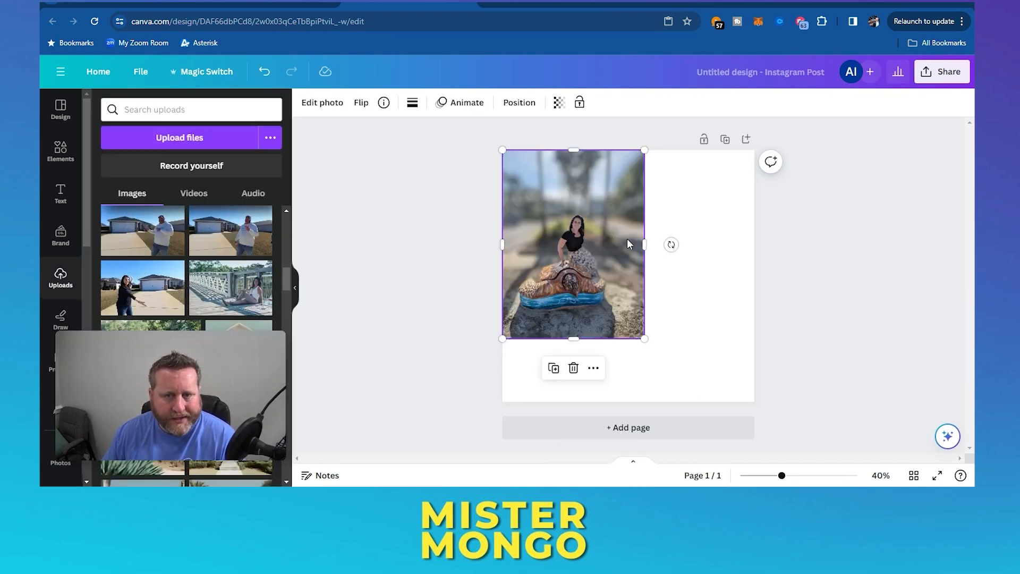
{"action": "left_click_drag", "start_coordinate": [644, 337], "coordinate": [706, 392]}
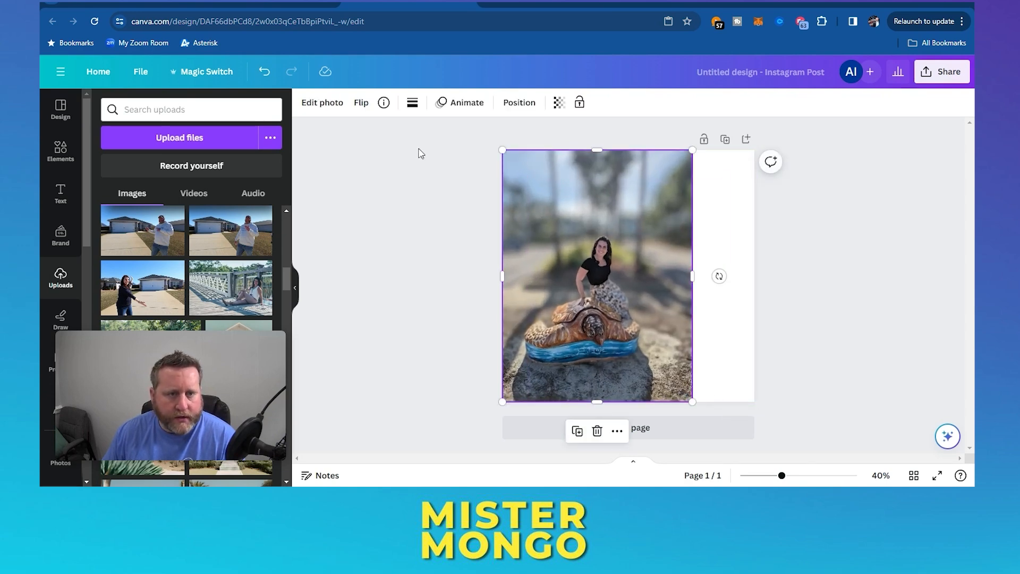
- Reduce the Auto Focus blur intensity on the turtle statue photo to its minimum
{"action": "left_click", "coordinate": [335, 107]}
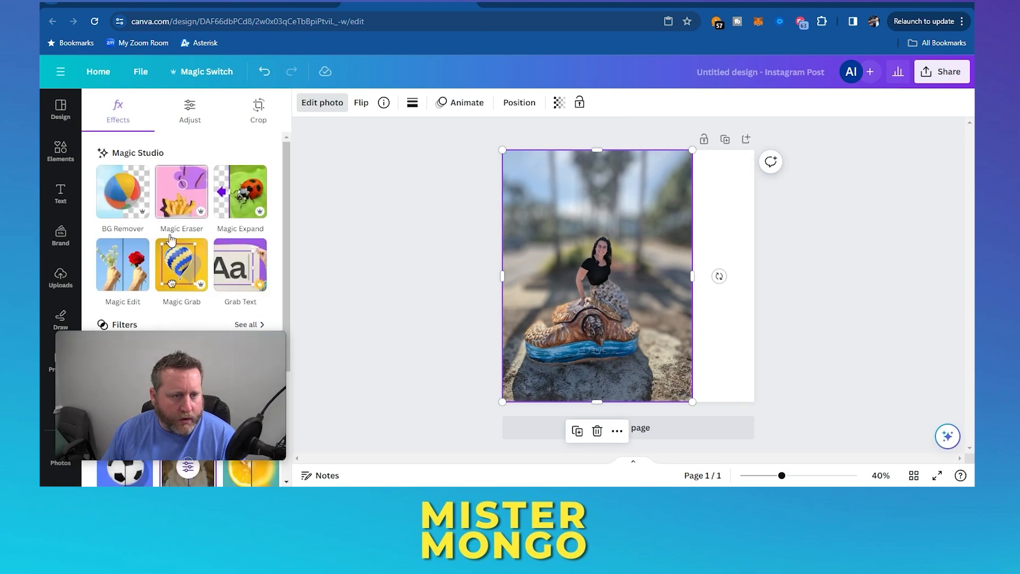
{"action": "scroll", "coordinate": [188, 356], "scroll_direction": "down", "scroll_amount": 3}
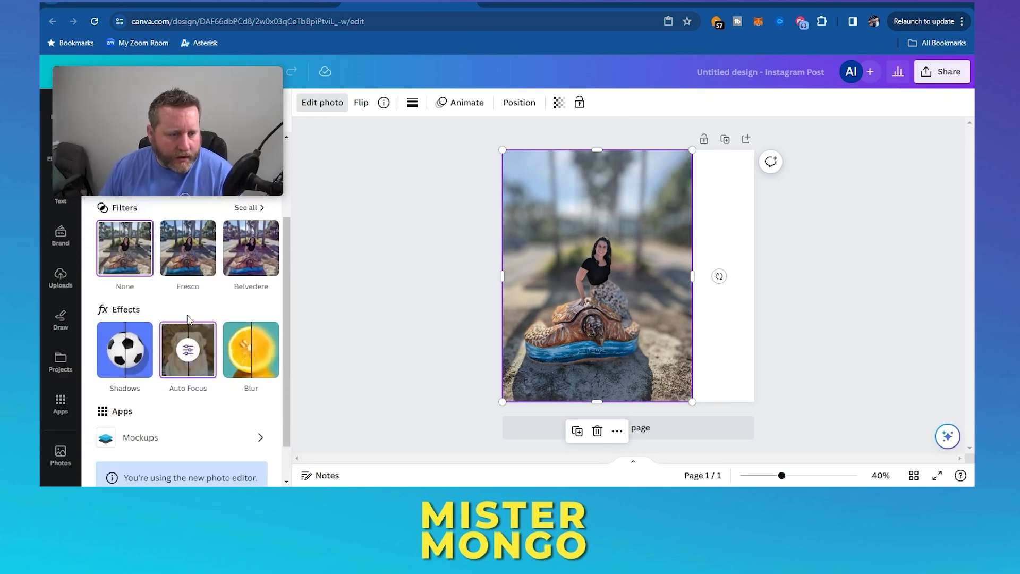
{"action": "left_click", "coordinate": [189, 352]}
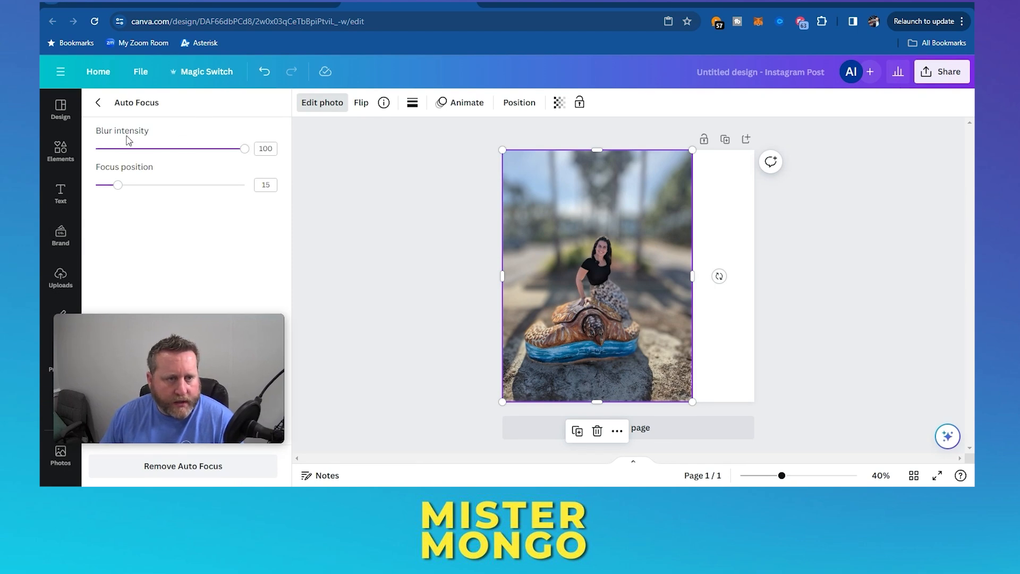
{"action": "left_click_drag", "start_coordinate": [248, 155], "coordinate": [93, 155]}
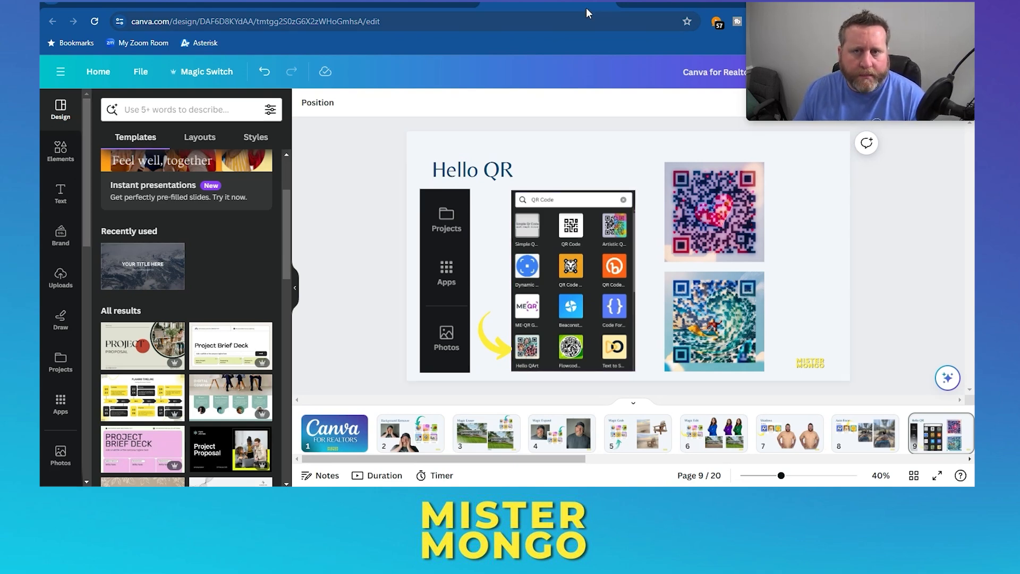
- Switch to the blank Instagram post and open the Hello QArt app from the QR code apps
{"action": "left_click", "coordinate": [409, 2]}
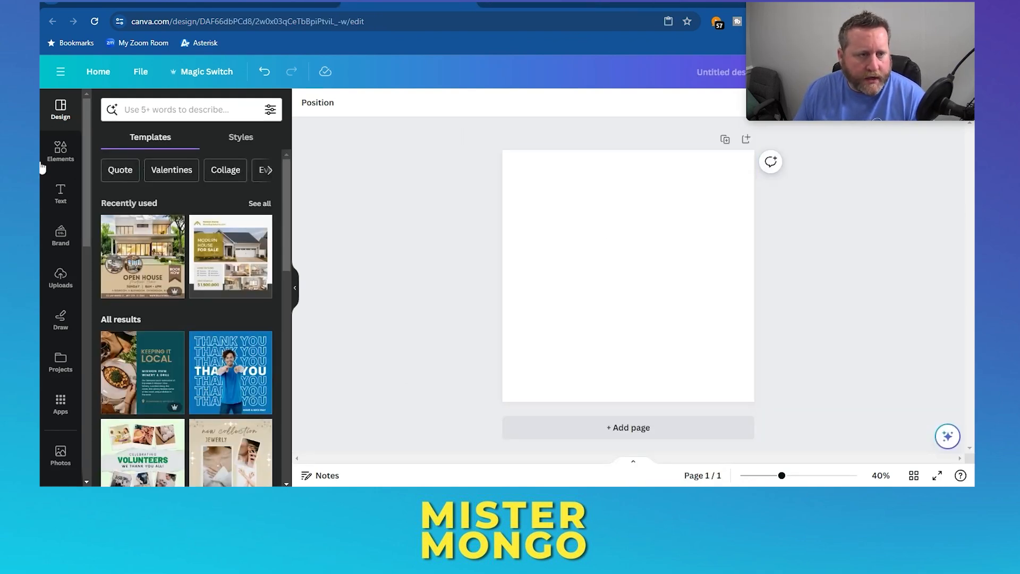
{"action": "left_click", "coordinate": [61, 410]}
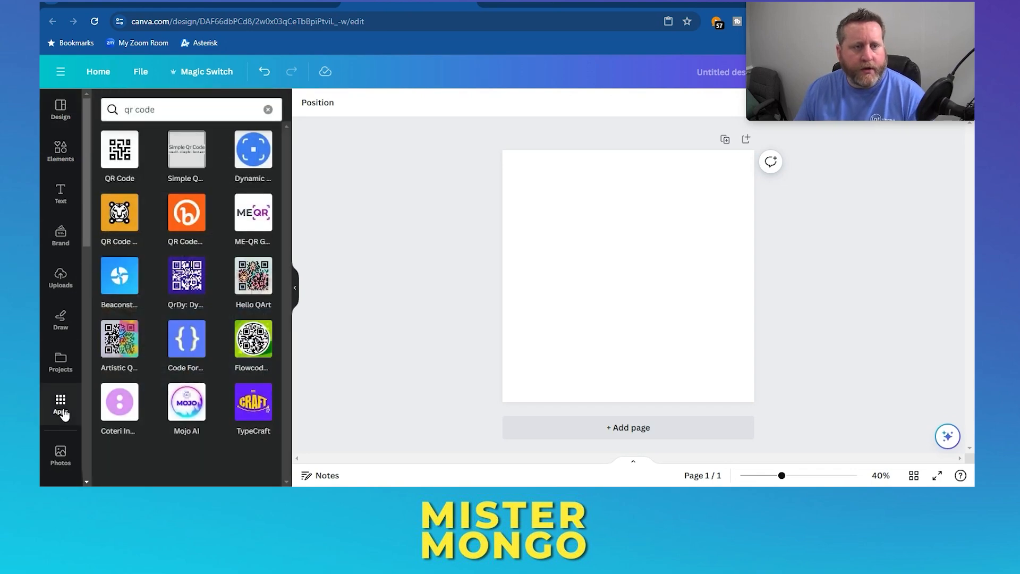
{"action": "left_click", "coordinate": [155, 117]}
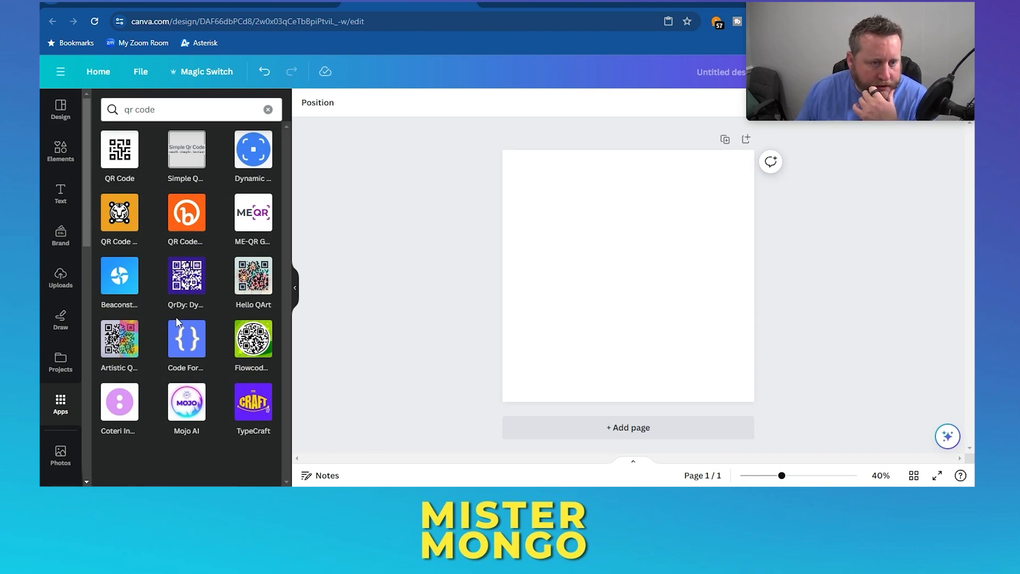
{"action": "left_click", "coordinate": [257, 280]}
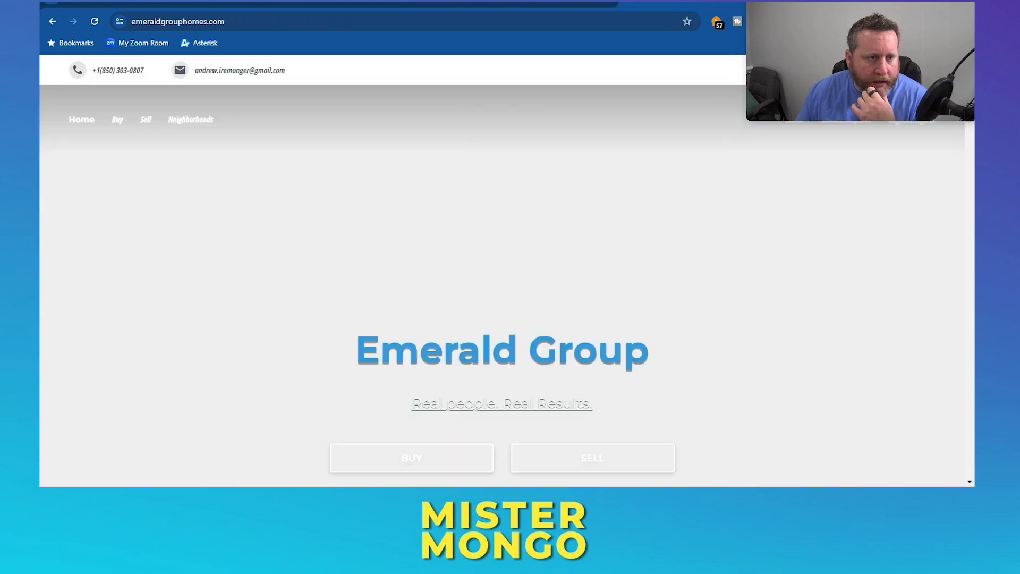
{"action": "left_click", "coordinate": [436, 3]}
{"action": "left_click", "coordinate": [424, 16]}
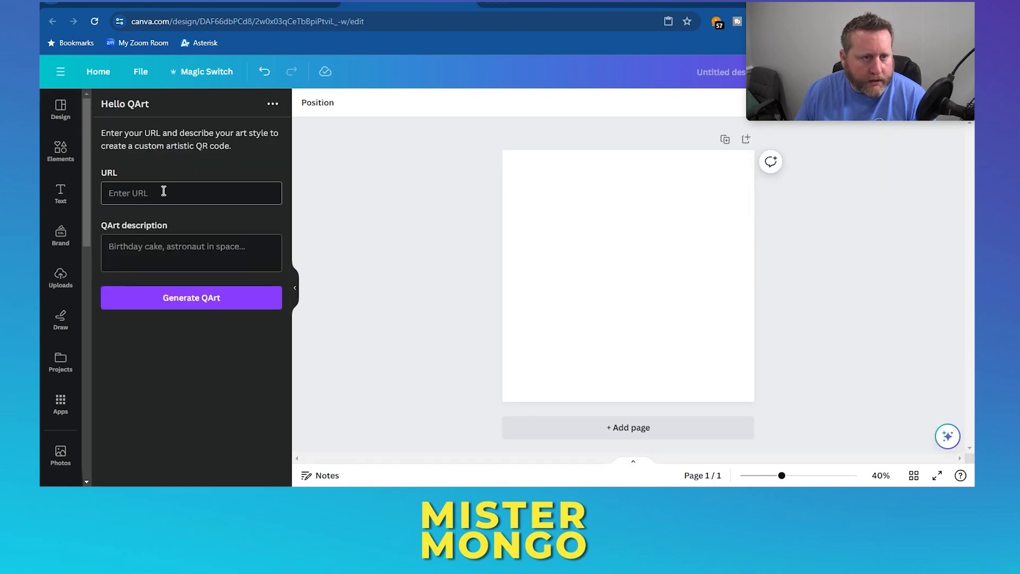
{"action": "left_click", "coordinate": [164, 191]}
{"action": "key", "text": "ctrl+v"}
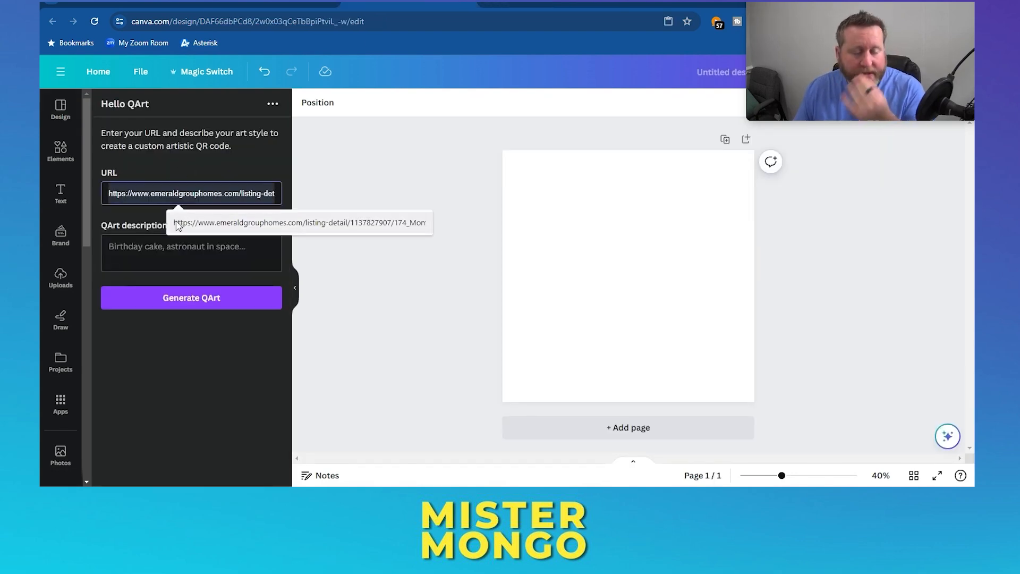
- Generate the artistic QR code with the description "waves at the beach" and return to the Instagram post
{"action": "left_click", "coordinate": [240, 249]}
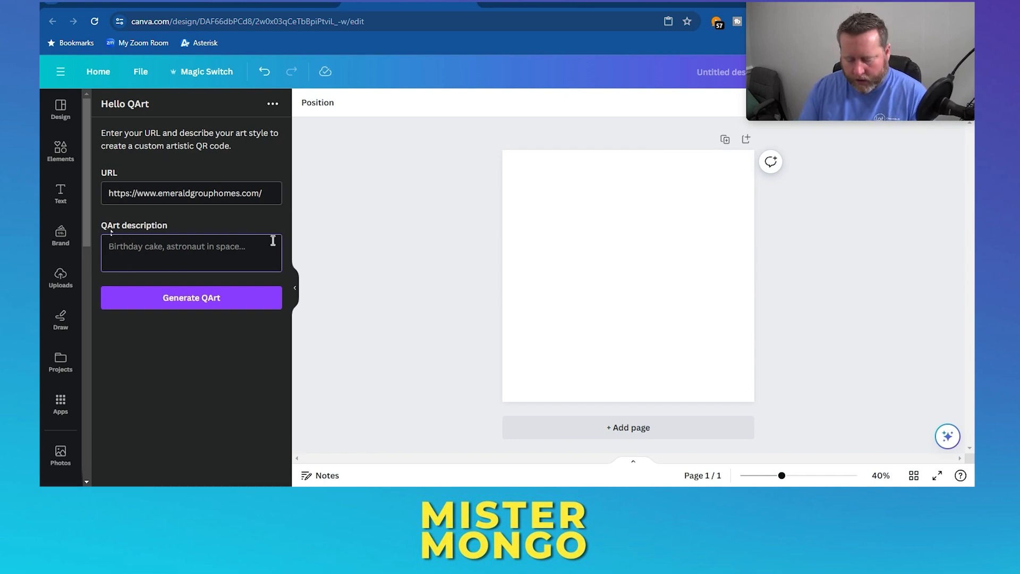
{"action": "type", "text": "wa"}
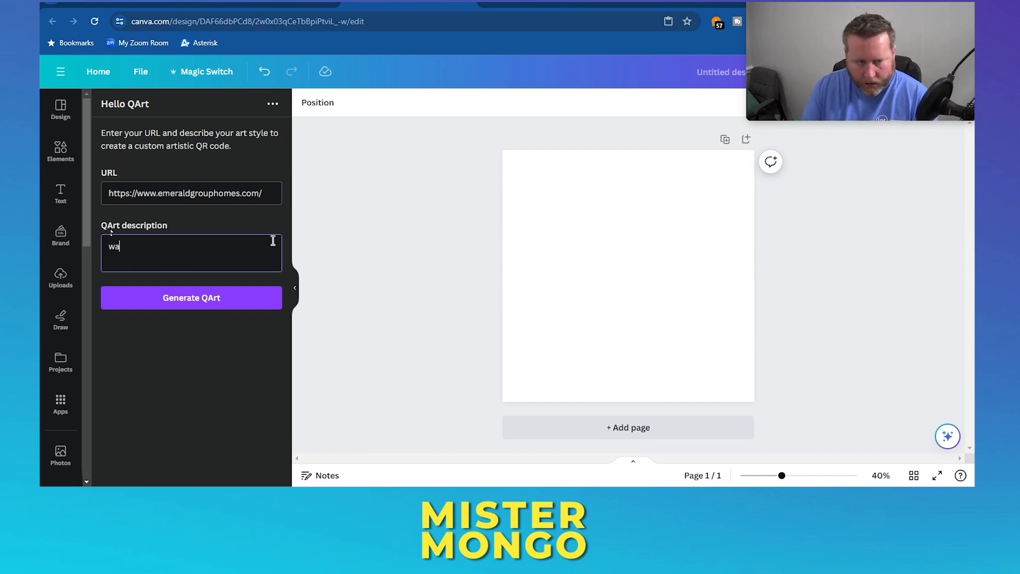
{"action": "type", "text": "ves at the beach"}
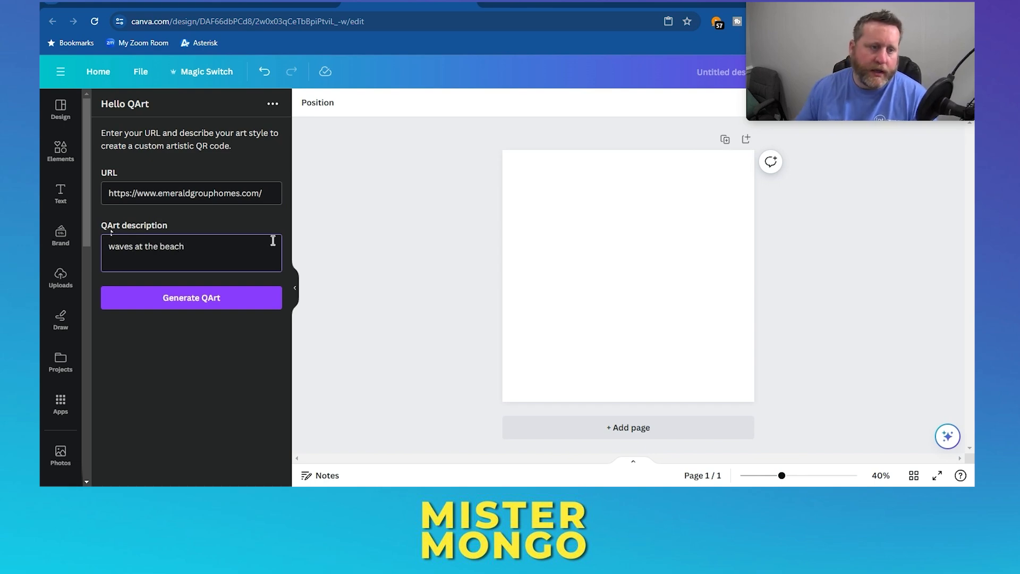
{"action": "left_click", "coordinate": [201, 303]}
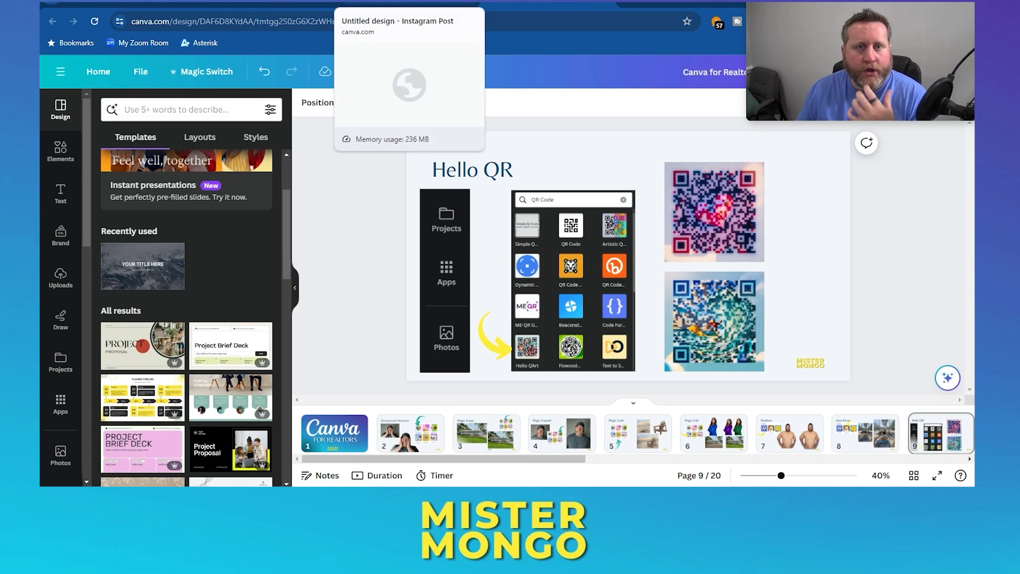
{"action": "left_click", "coordinate": [409, 4]}
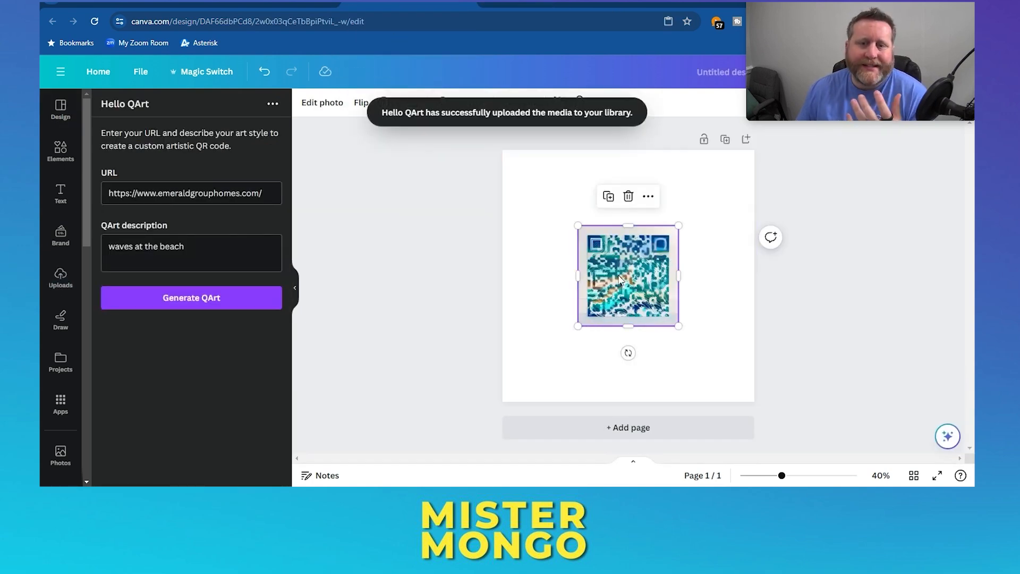
- Examine the Emerald Group home page linked by the QR code and the list of QR code apps
{"action": "left_click", "coordinate": [638, 4]}
{"action": "scroll", "coordinate": [592, 237], "scroll_direction": "down", "scroll_amount": 15}
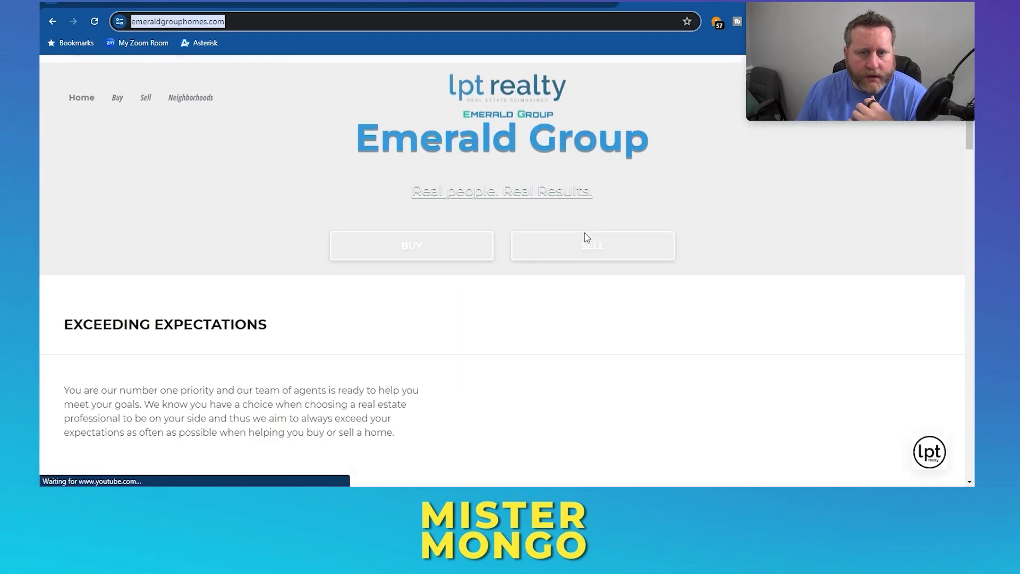
{"action": "scroll", "coordinate": [592, 242], "scroll_direction": "down", "scroll_amount": 10}
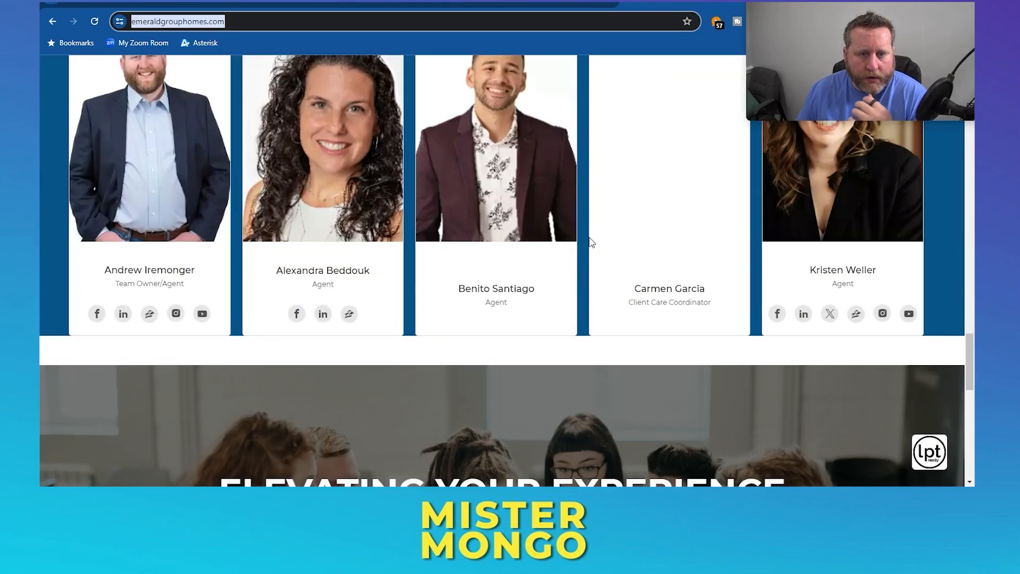
{"action": "scroll", "coordinate": [588, 239], "scroll_direction": "up", "scroll_amount": 15}
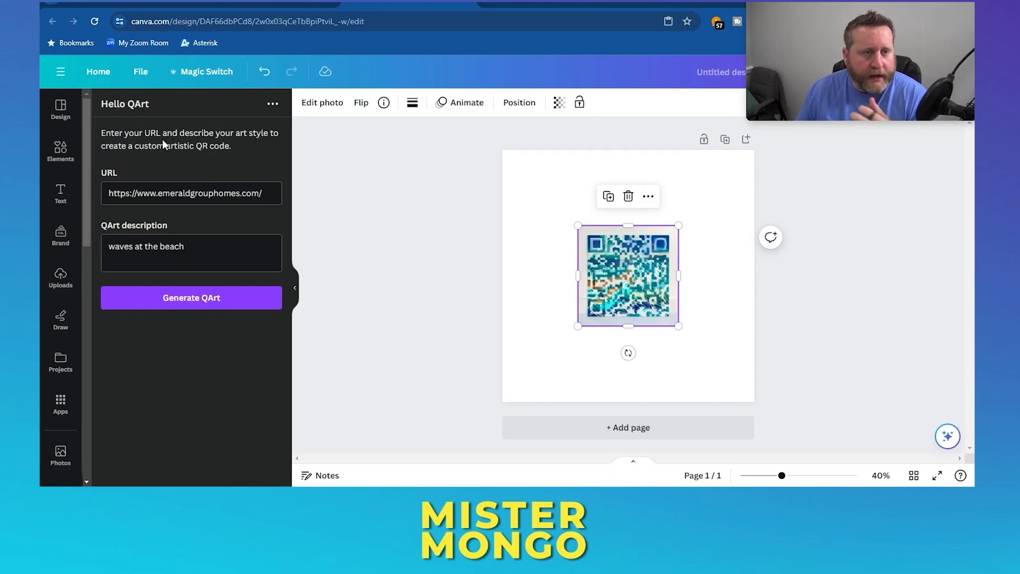
{"action": "left_click", "coordinate": [60, 405]}
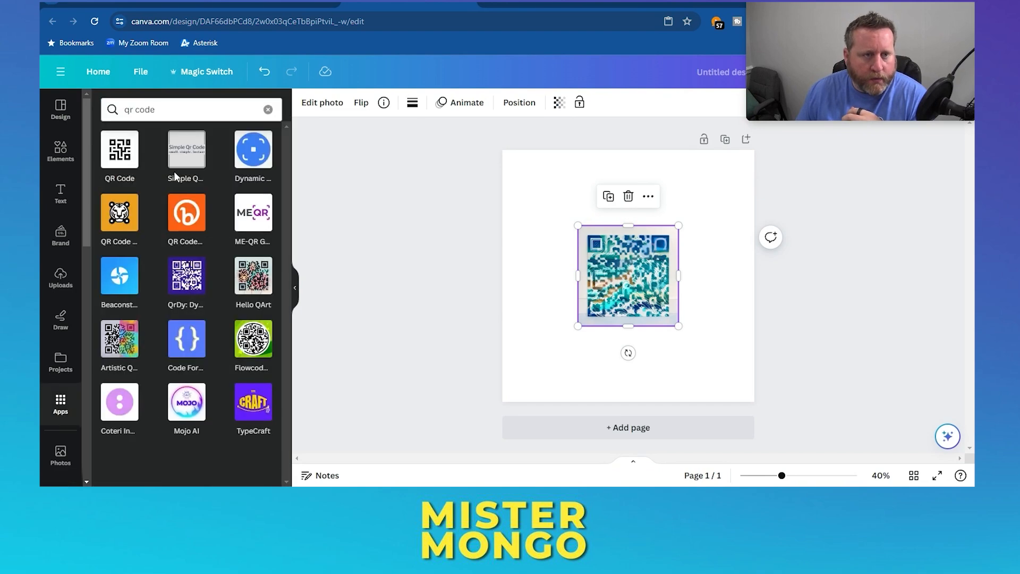
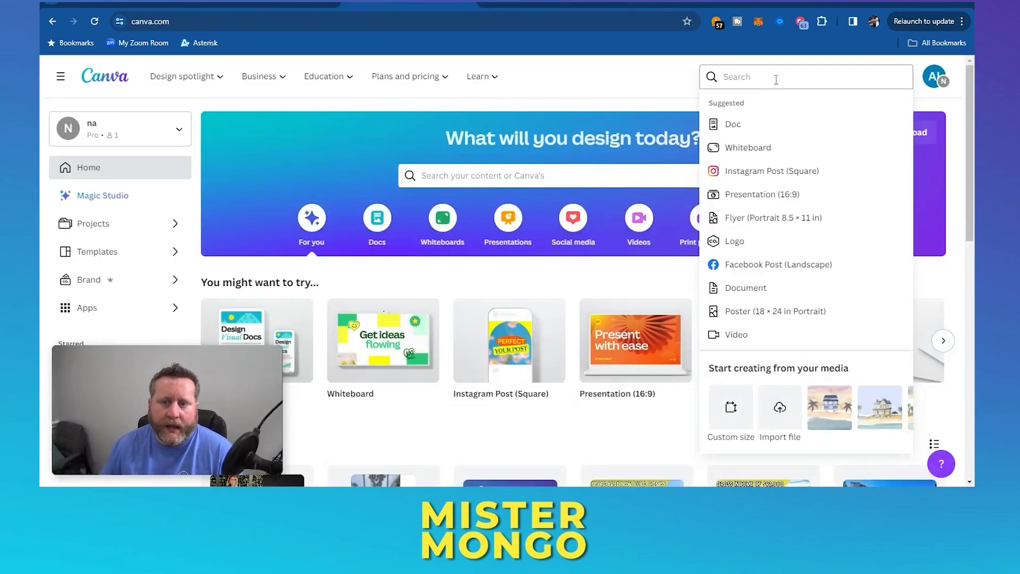
- Search the design types for "video" and create an 800 × 800 px Video Collage
{"action": "type", "text": "video"}
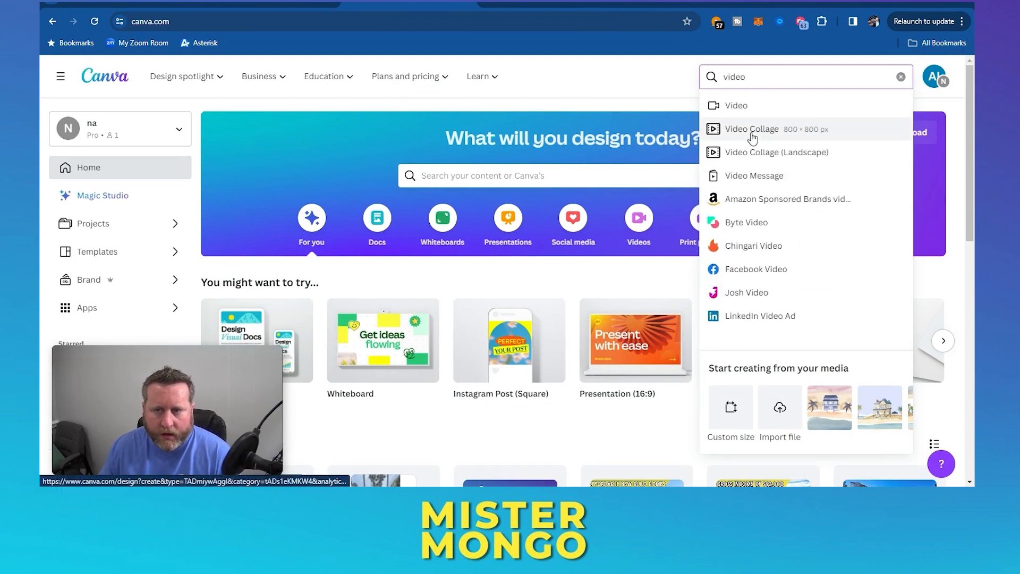
{"action": "left_click", "coordinate": [753, 132]}
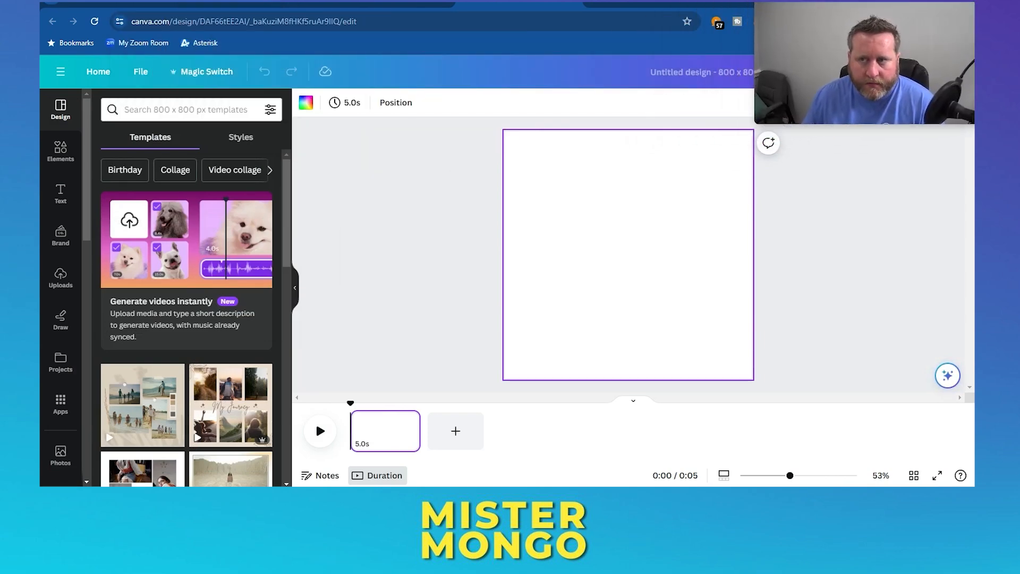
- Fill the page with the uploaded 12.1-second clip of the man raising his finger and trim it to 3.0 seconds
{"action": "left_click", "coordinate": [60, 276]}
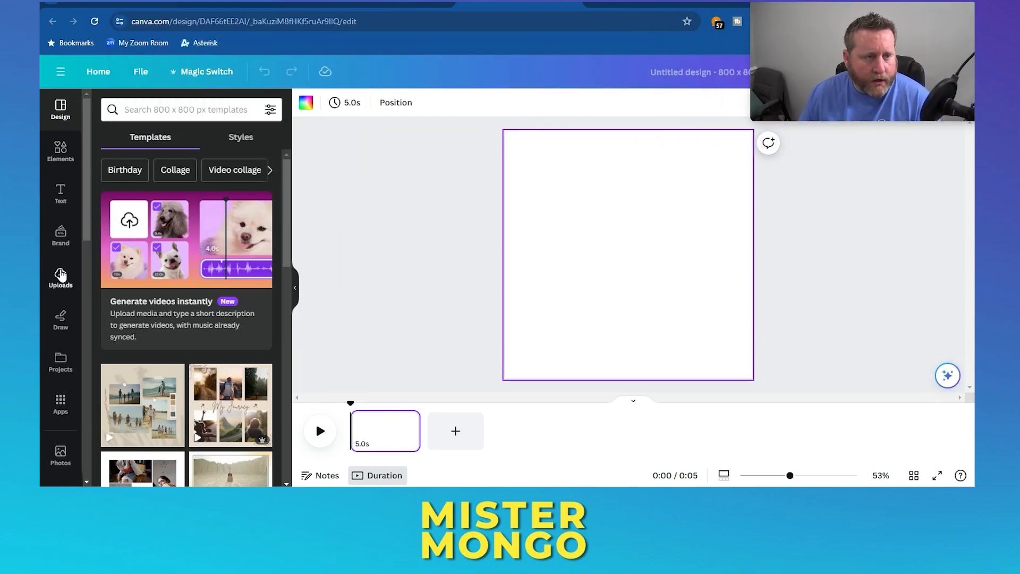
{"action": "left_click", "coordinate": [191, 197]}
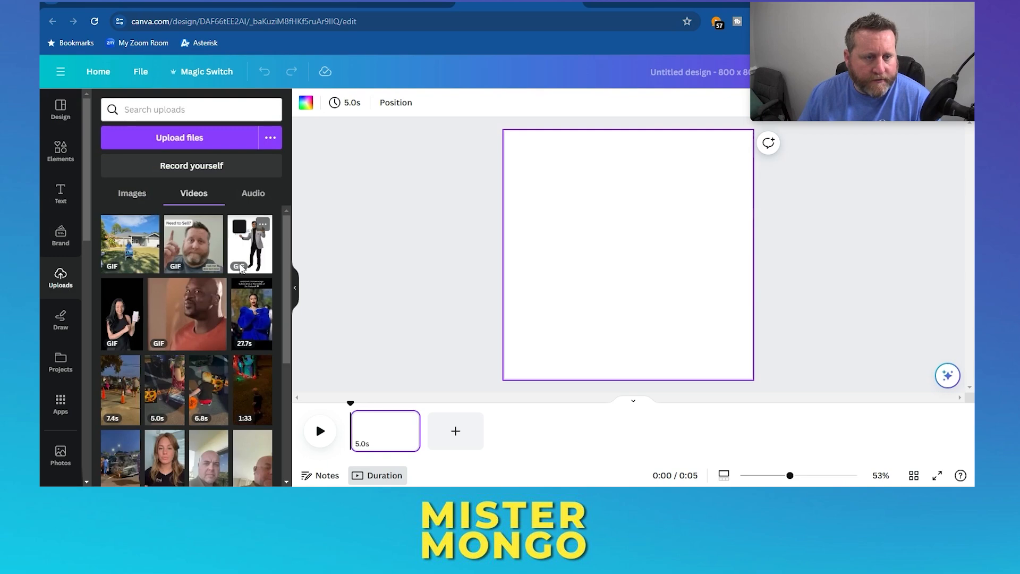
{"action": "scroll", "coordinate": [212, 275], "scroll_direction": "down", "scroll_amount": 3}
{"action": "scroll", "coordinate": [213, 275], "scroll_direction": "down", "scroll_amount": 10}
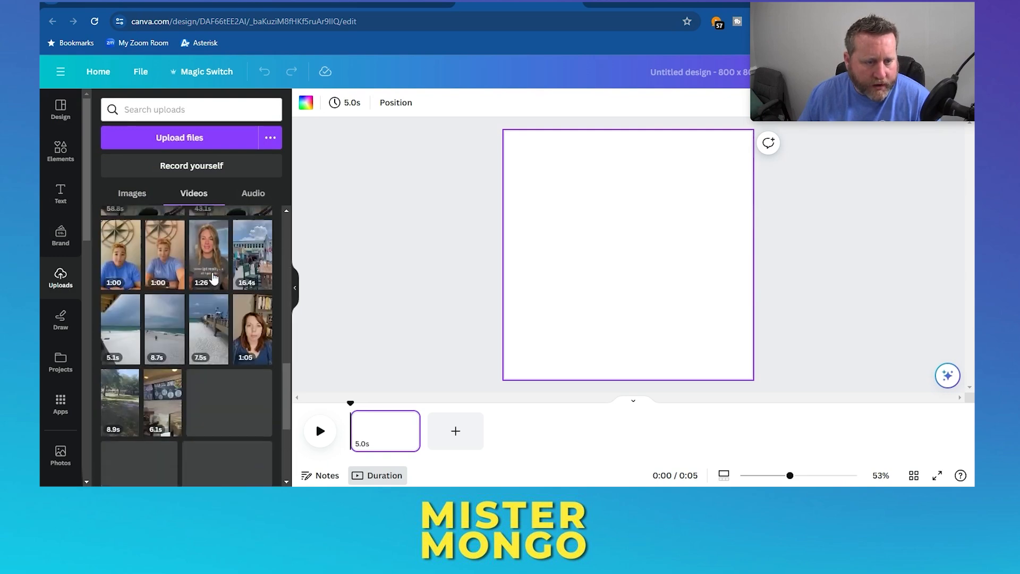
{"action": "left_click", "coordinate": [248, 288]}
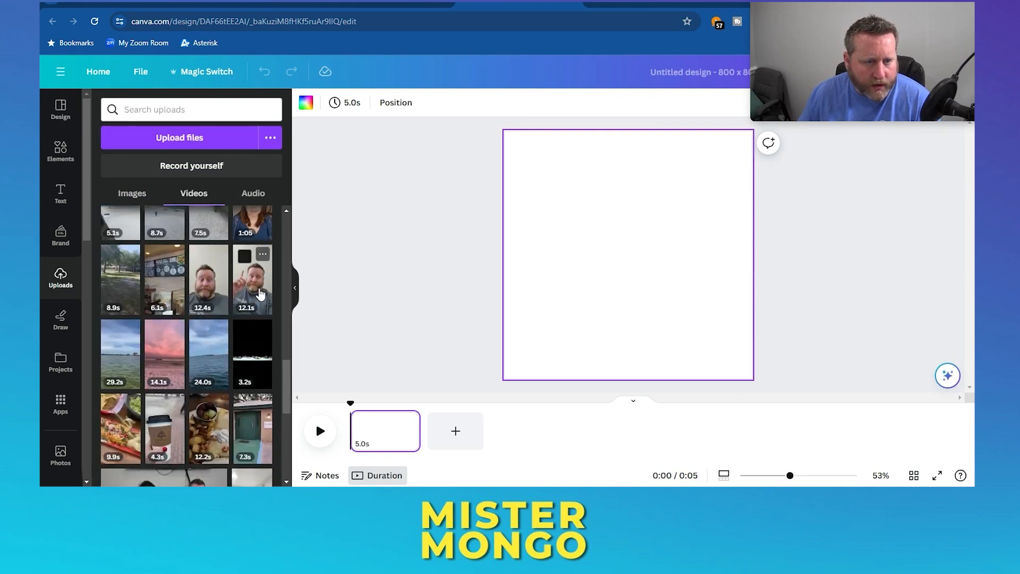
{"action": "left_click_drag", "start_coordinate": [456, 78], "coordinate": [450, 71]}
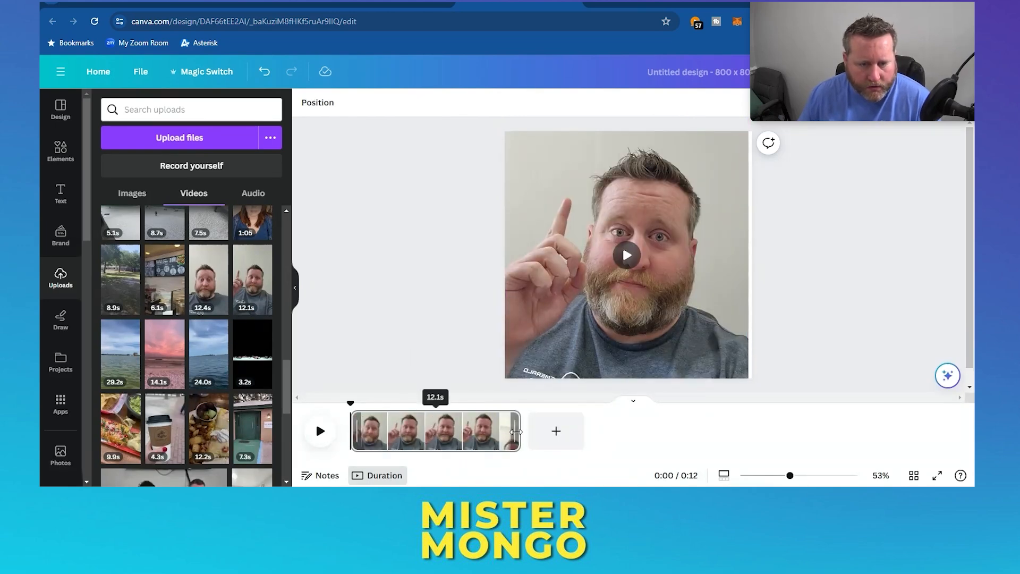
{"action": "left_click_drag", "start_coordinate": [519, 431], "coordinate": [393, 427]}
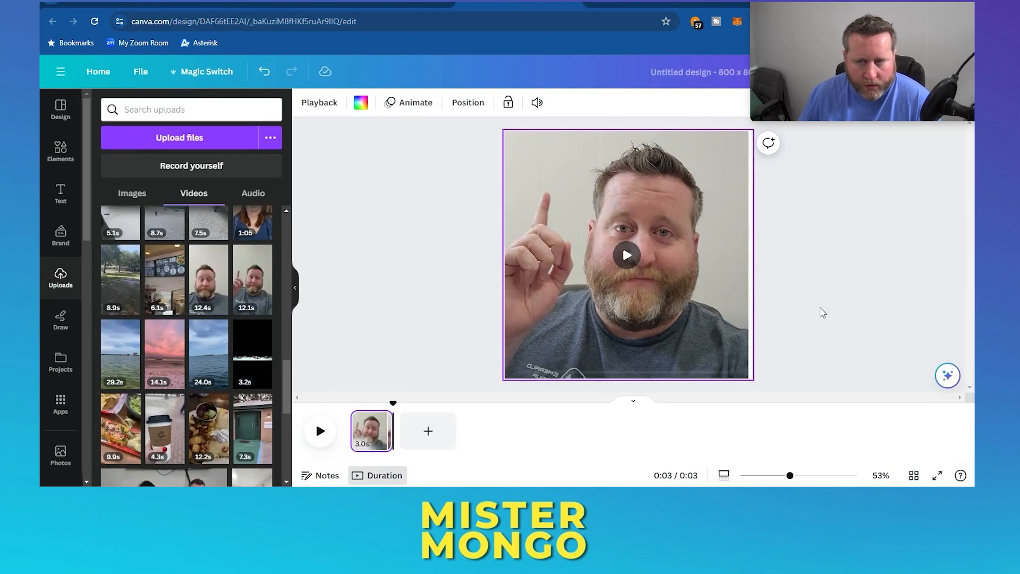
- Add the text "Need to Sell?" in the brand title style at the video's upper-left corner
{"action": "left_click", "coordinate": [62, 193]}
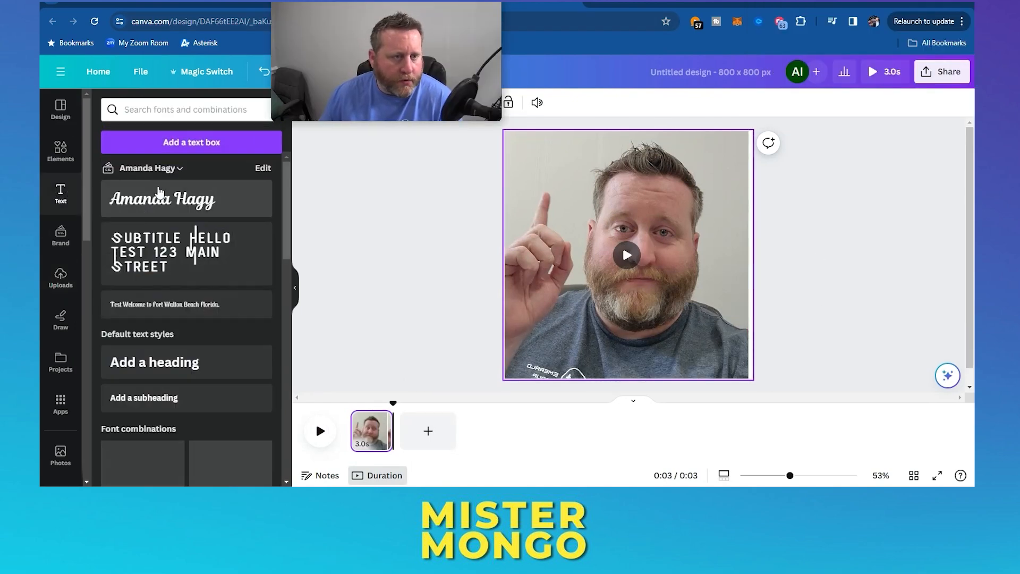
{"action": "left_click", "coordinate": [176, 209]}
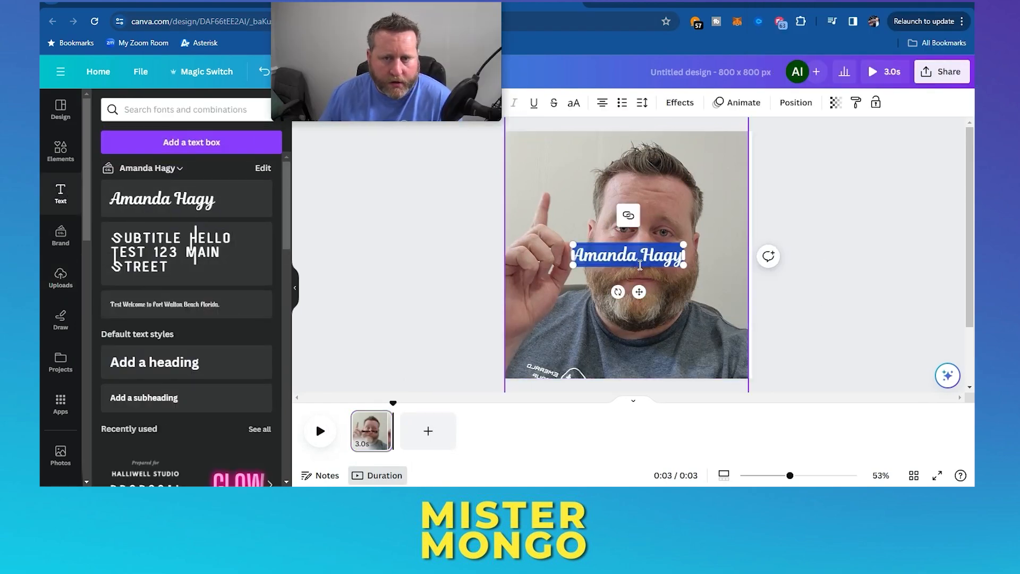
{"action": "type", "text": "Meed to Sell?"}
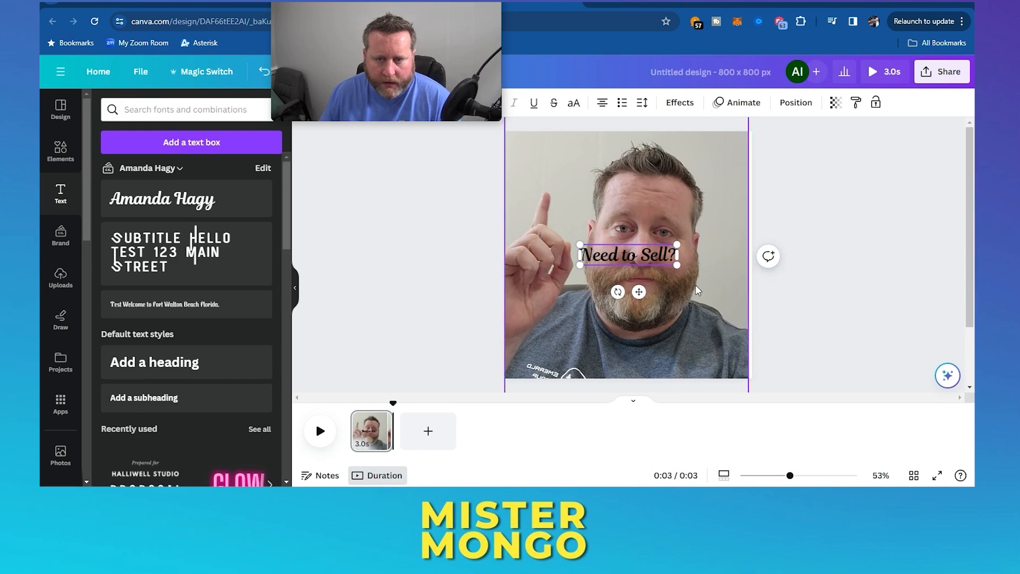
{"action": "left_click_drag", "start_coordinate": [629, 250], "coordinate": [588, 154]}
{"action": "left_click", "coordinate": [863, 201]}
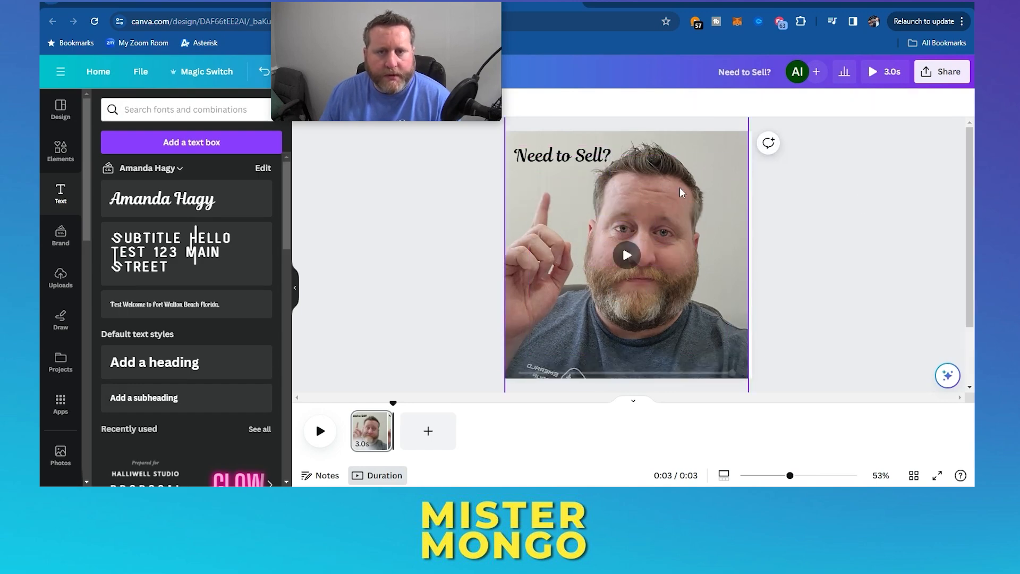
{"action": "left_click", "coordinate": [627, 256]}
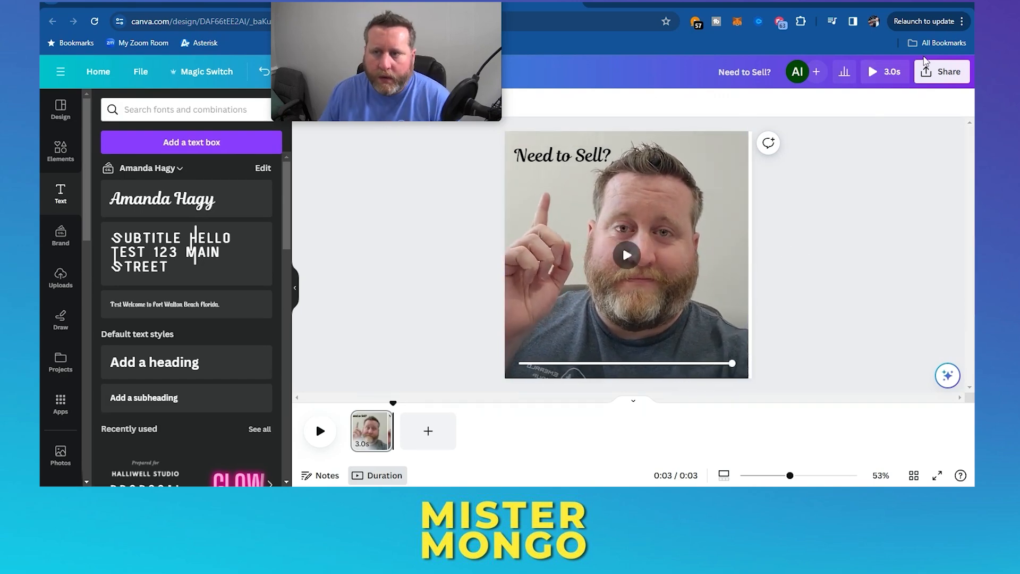
- Set the download file type of the "Need to Sell?" video to GIF
{"action": "left_click", "coordinate": [933, 77]}
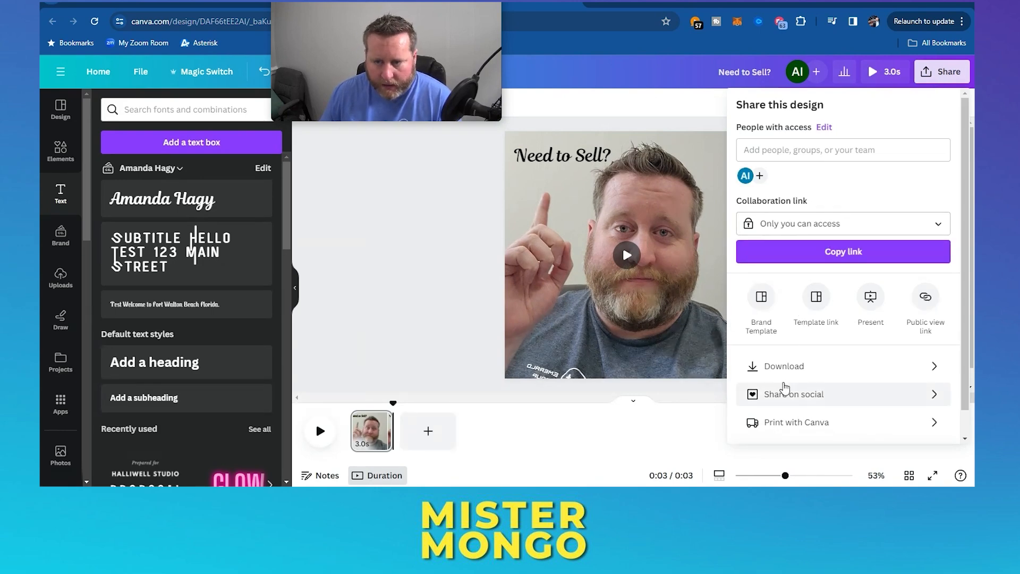
{"action": "left_click", "coordinate": [823, 366]}
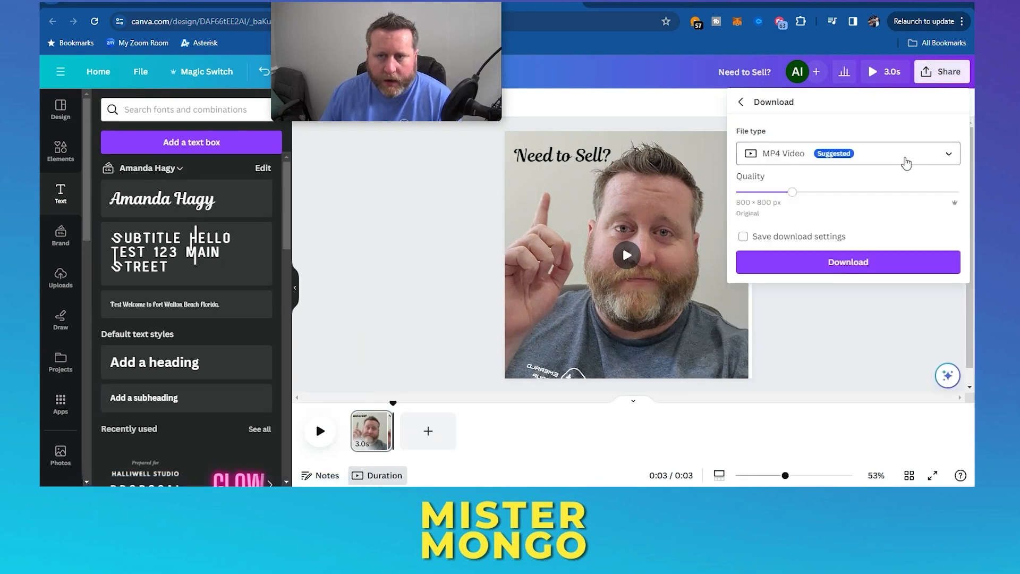
{"action": "left_click", "coordinate": [903, 158]}
{"action": "scroll", "coordinate": [859, 221], "scroll_direction": "down", "scroll_amount": 1}
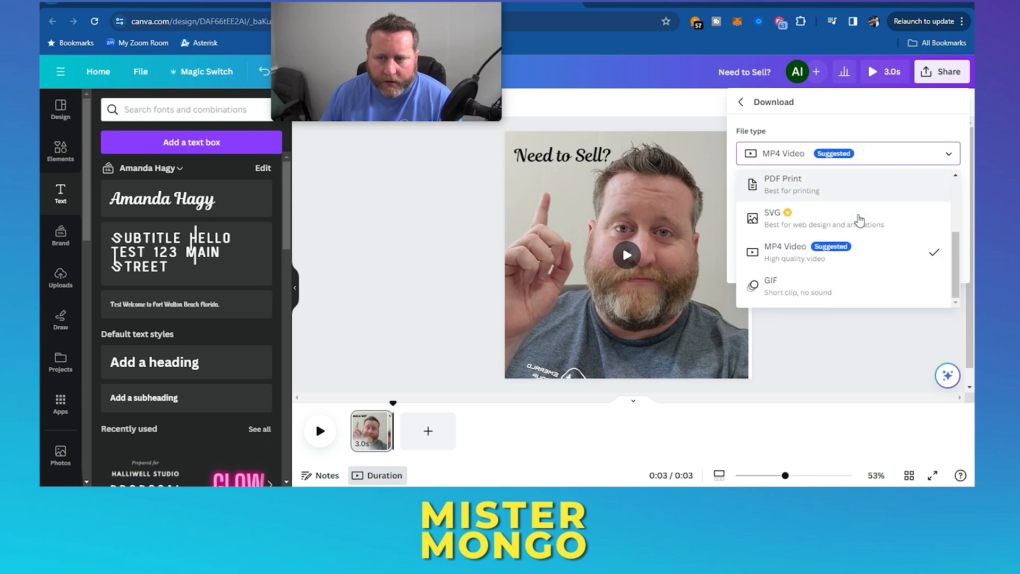
{"action": "left_click", "coordinate": [796, 287]}
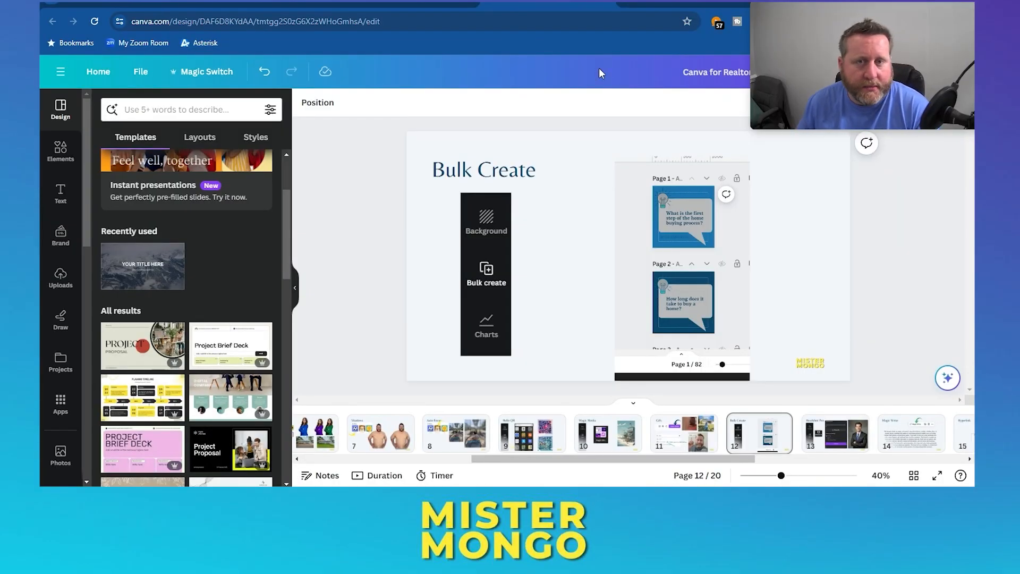
- Switch to ChatGPT and examine the prompt asking for 100 real estate agent questions and the list it produced
{"action": "left_click", "coordinate": [430, 2]}
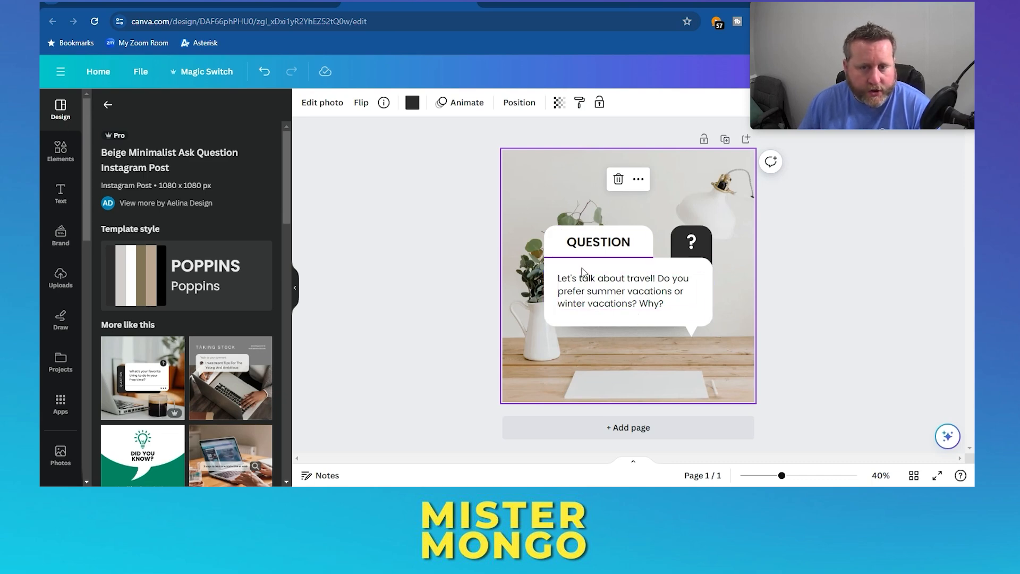
{"action": "left_click", "coordinate": [46, 4]}
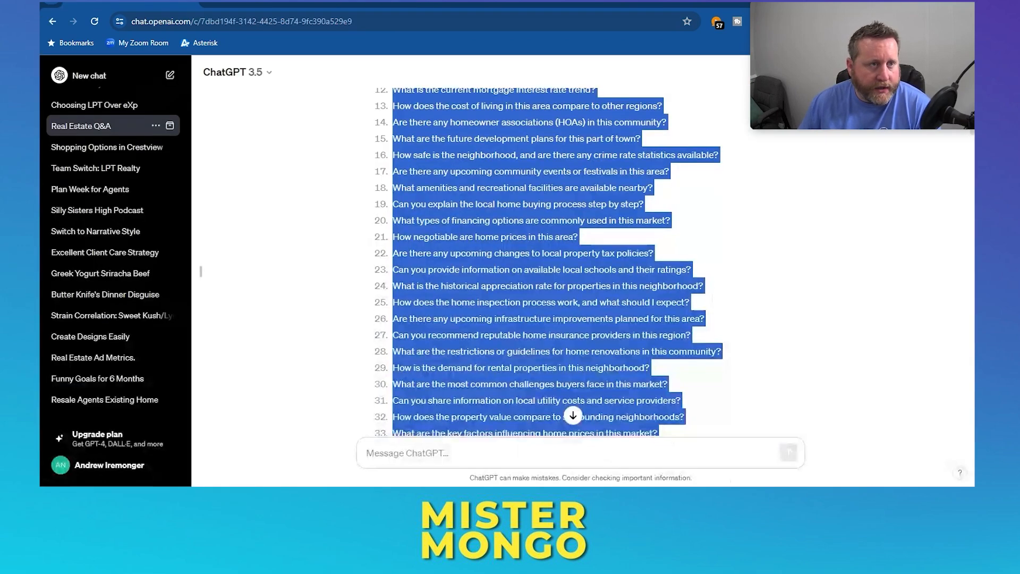
{"action": "scroll", "coordinate": [534, 239], "scroll_direction": "up", "scroll_amount": 5}
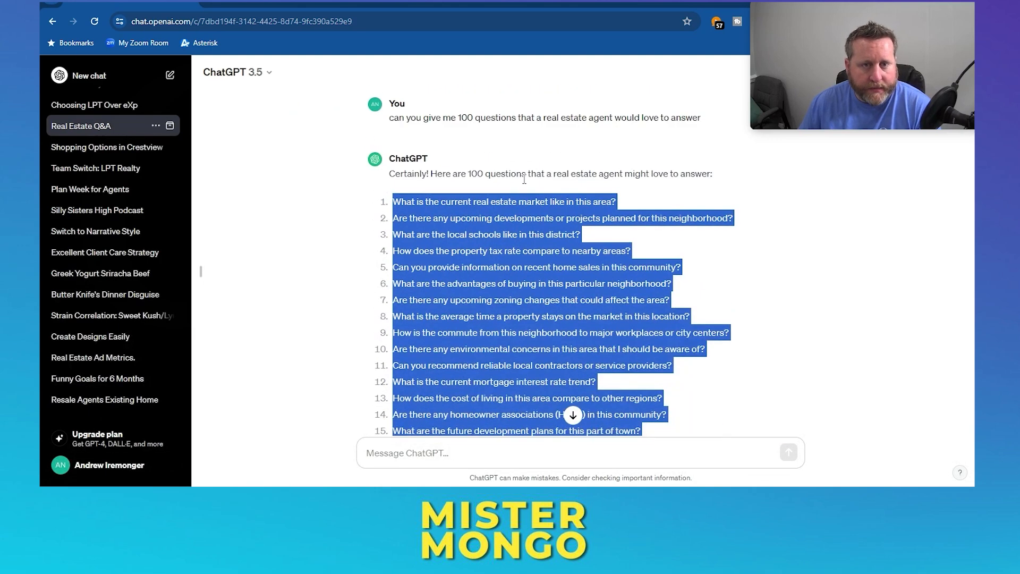
{"action": "left_click_drag", "start_coordinate": [389, 117], "coordinate": [607, 118]}
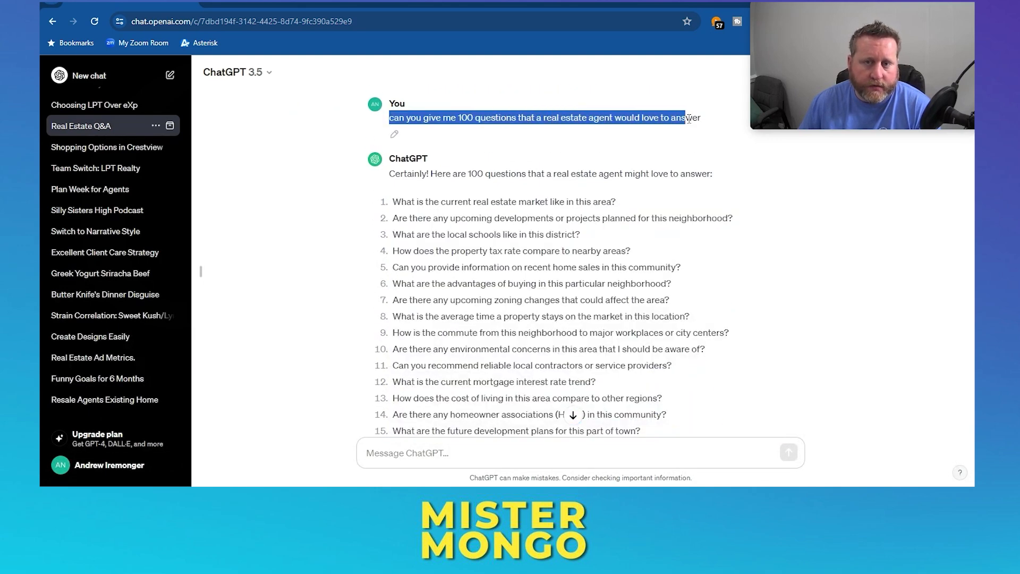
{"action": "scroll", "coordinate": [412, 170], "scroll_direction": "down", "scroll_amount": 10}
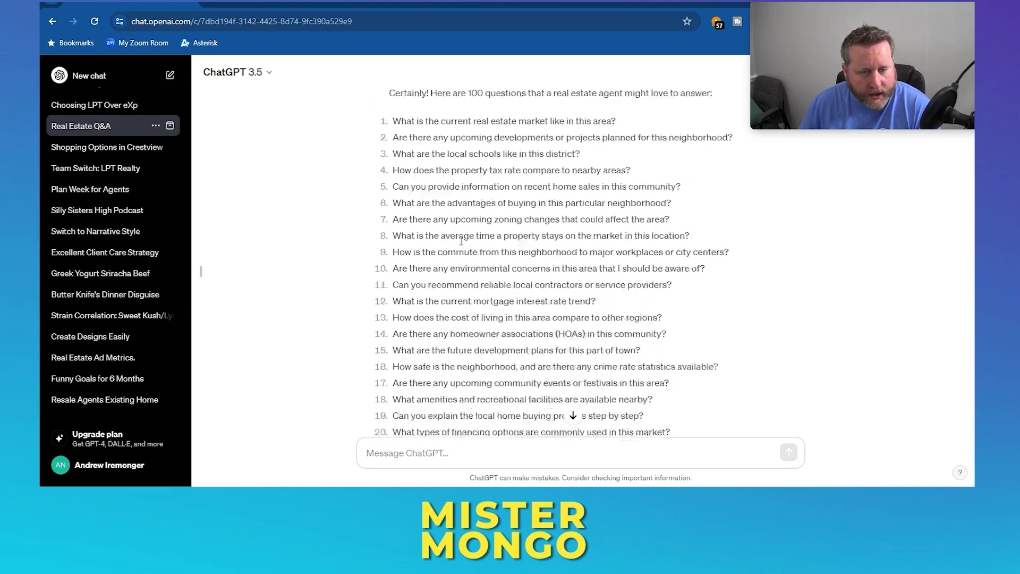
{"action": "scroll", "coordinate": [457, 233], "scroll_direction": "down", "scroll_amount": 15}
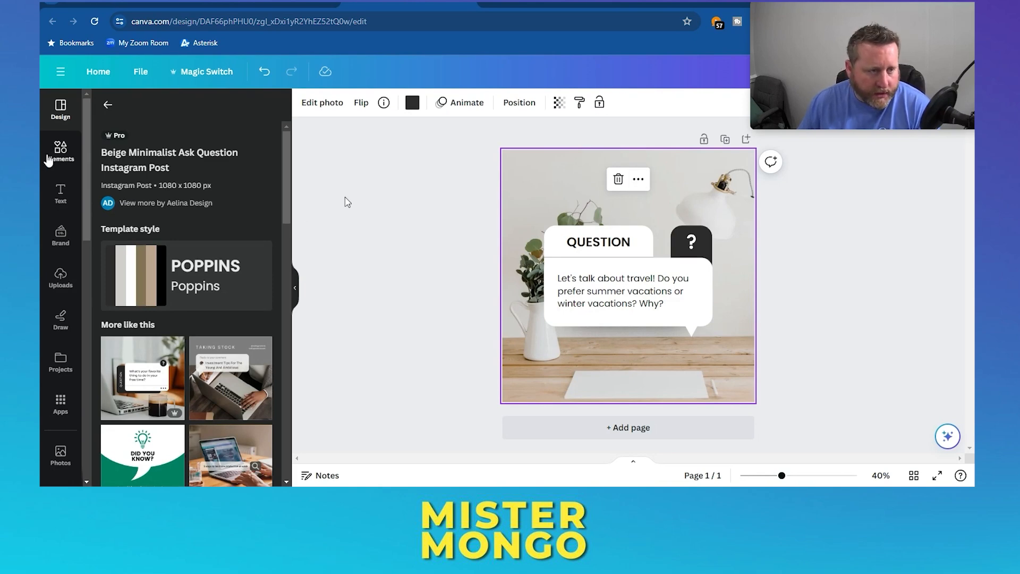
- In the Canva question post, start Bulk create with manually entered data, using the Name text column of 100 real estate questions
{"action": "scroll", "coordinate": [53, 159], "scroll_direction": "down", "scroll_amount": 6}
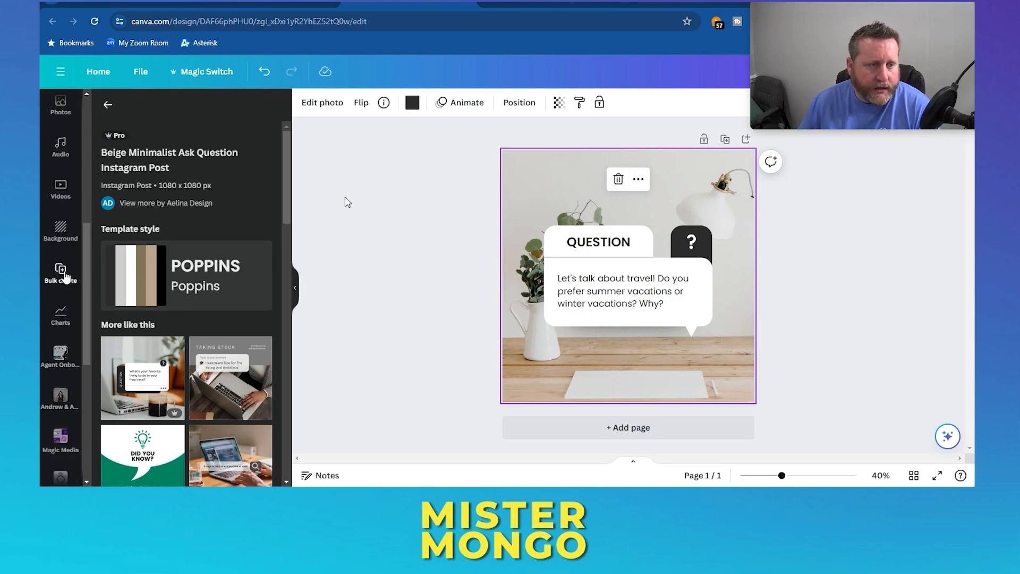
{"action": "left_click", "coordinate": [63, 274]}
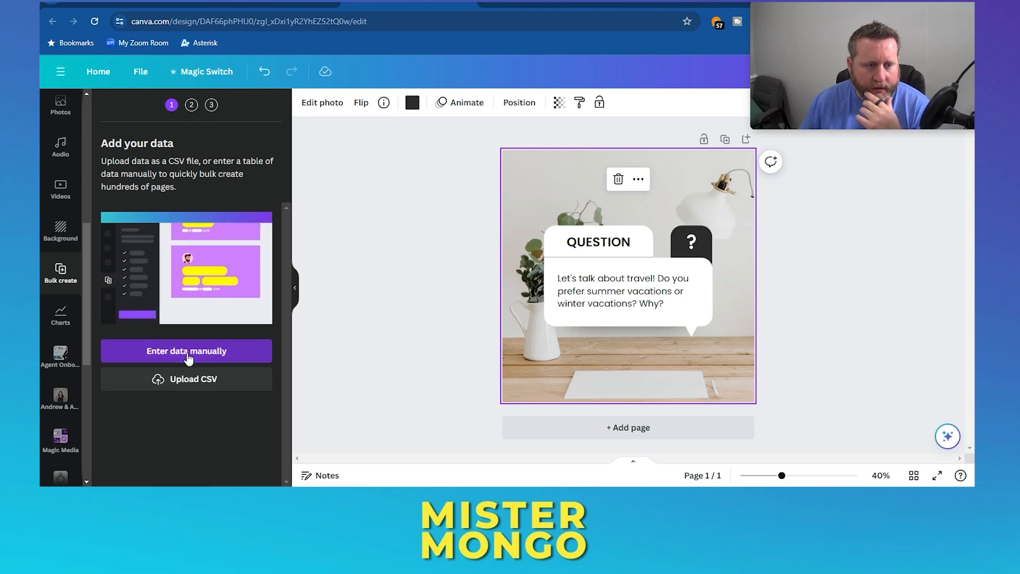
{"action": "left_click", "coordinate": [201, 357]}
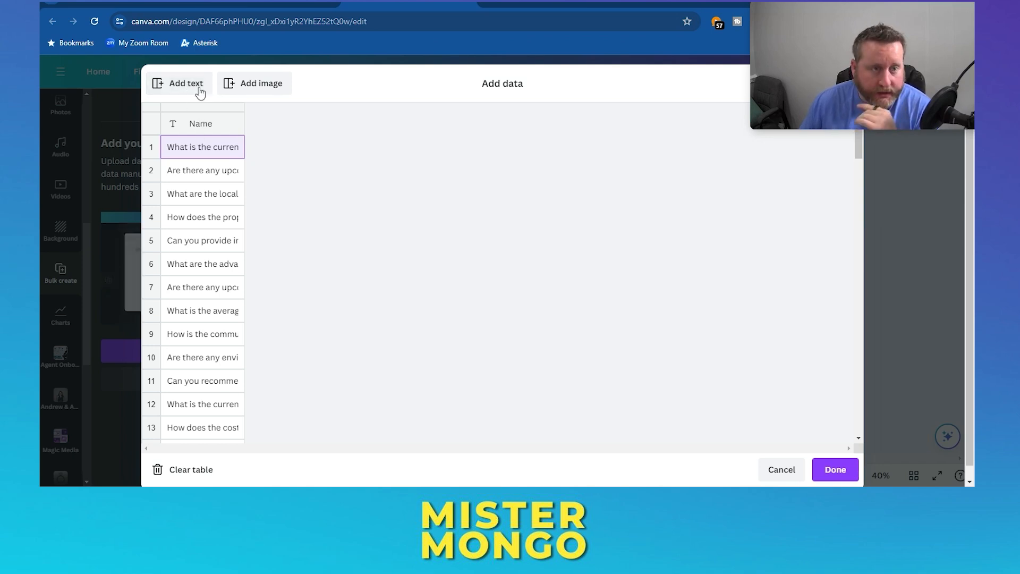
{"action": "left_click", "coordinate": [223, 114]}
{"action": "key", "text": "Escape"}
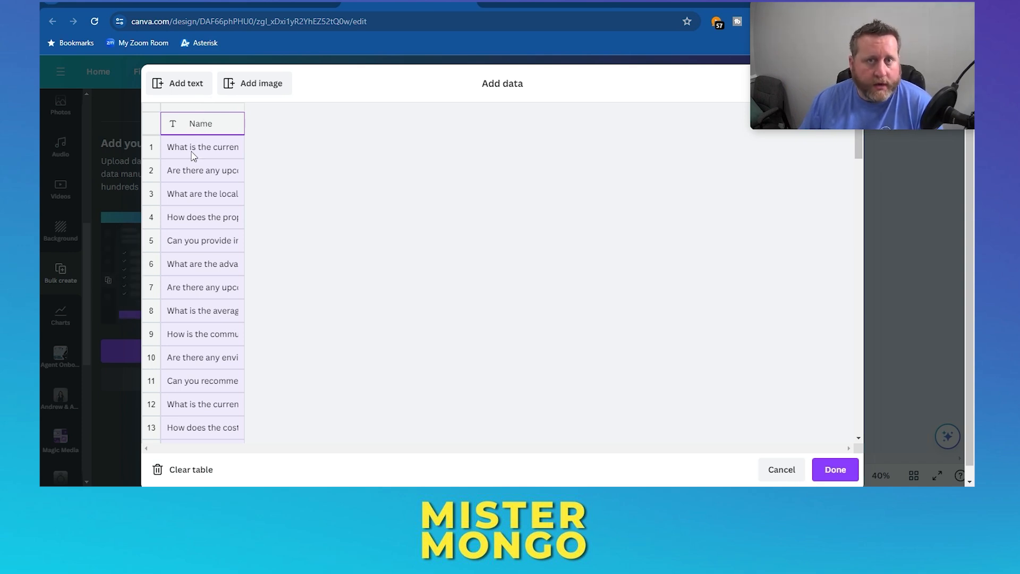
{"action": "scroll", "coordinate": [204, 275], "scroll_direction": "down", "scroll_amount": 20}
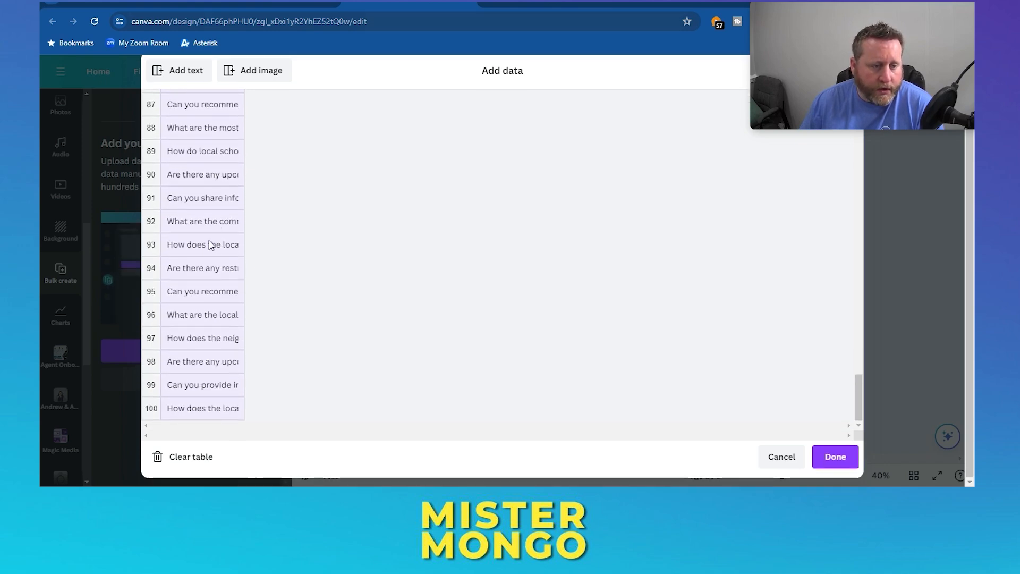
{"action": "left_click", "coordinate": [846, 460]}
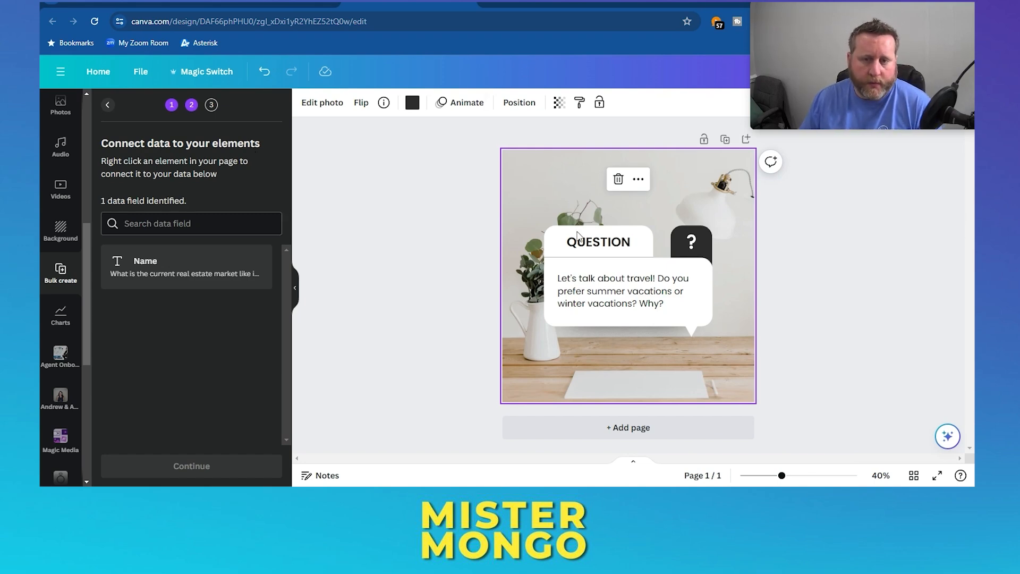
- Connect the travel question text to the Name data field and continue to generate the question pages
{"action": "left_click", "coordinate": [632, 291]}
{"action": "right_click", "coordinate": [622, 294]}
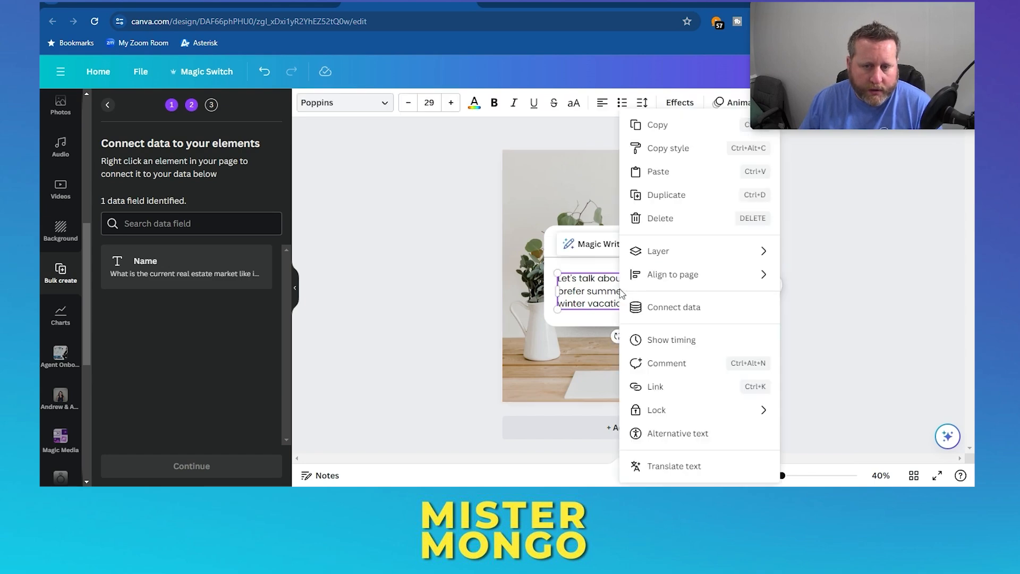
{"action": "left_click", "coordinate": [694, 313]}
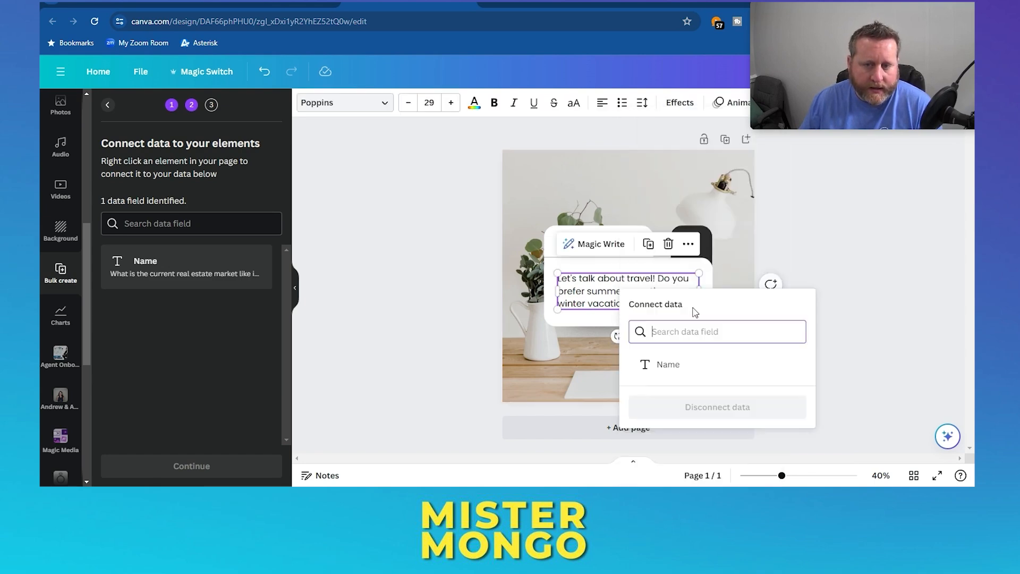
{"action": "left_click", "coordinate": [670, 365]}
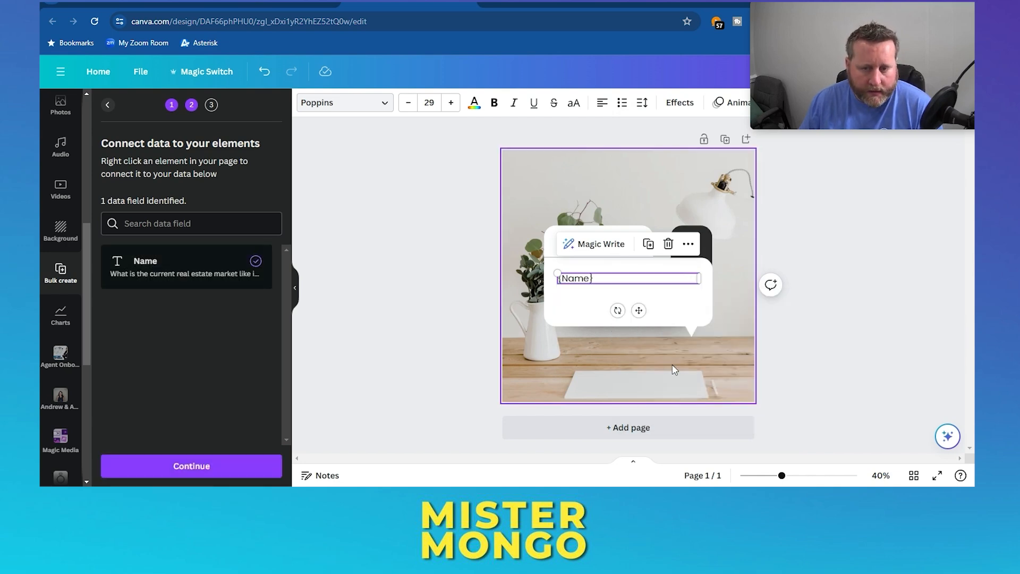
{"action": "left_click", "coordinate": [190, 471]}
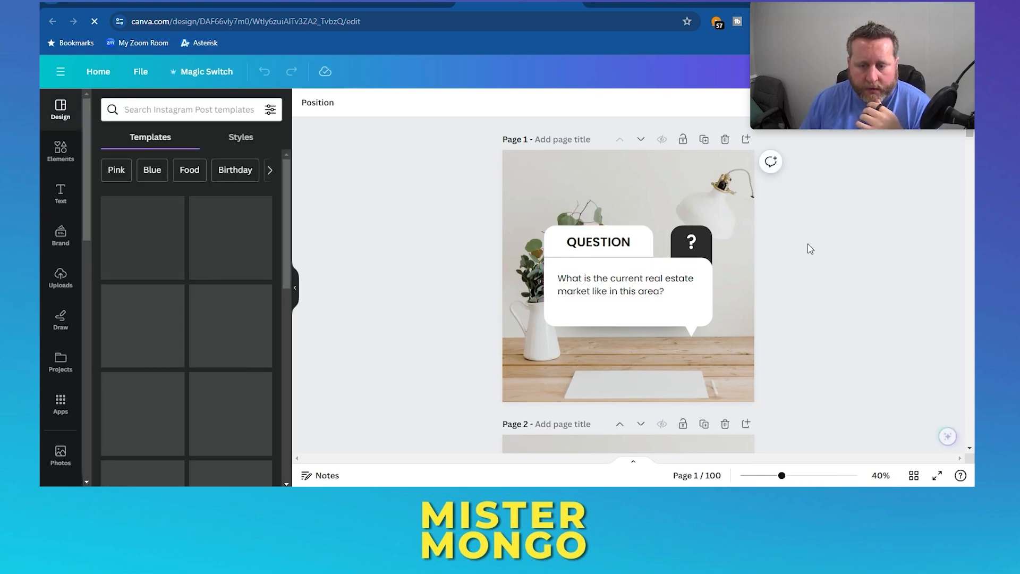
- Reposition the question text on page 1 slightly within its white speech bubble
{"action": "scroll", "coordinate": [806, 246], "scroll_direction": "down", "scroll_amount": 6}
{"action": "scroll", "coordinate": [770, 264], "scroll_direction": "up", "scroll_amount": 5}
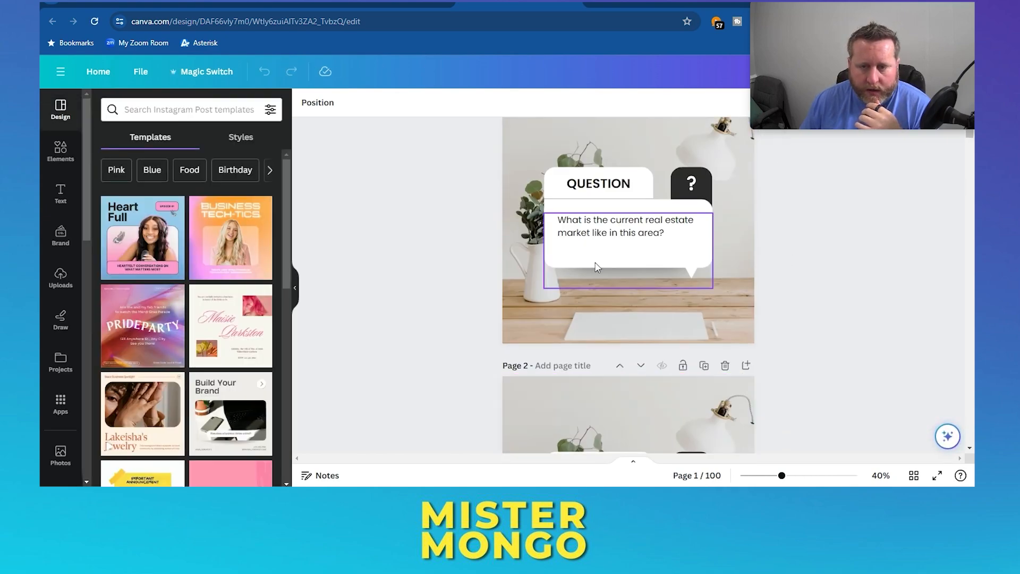
{"action": "left_click", "coordinate": [590, 223]}
{"action": "left_click_drag", "start_coordinate": [698, 238], "coordinate": [702, 244]}
{"action": "left_click", "coordinate": [653, 207]}
{"action": "mouse_move", "coordinate": [639, 224]}
{"action": "left_mouse_down"}
{"action": "mouse_move", "coordinate": [639, 233]}
{"action": "mouse_move", "coordinate": [642, 226]}
{"action": "left_mouse_up"}
{"action": "left_click", "coordinate": [811, 207]}
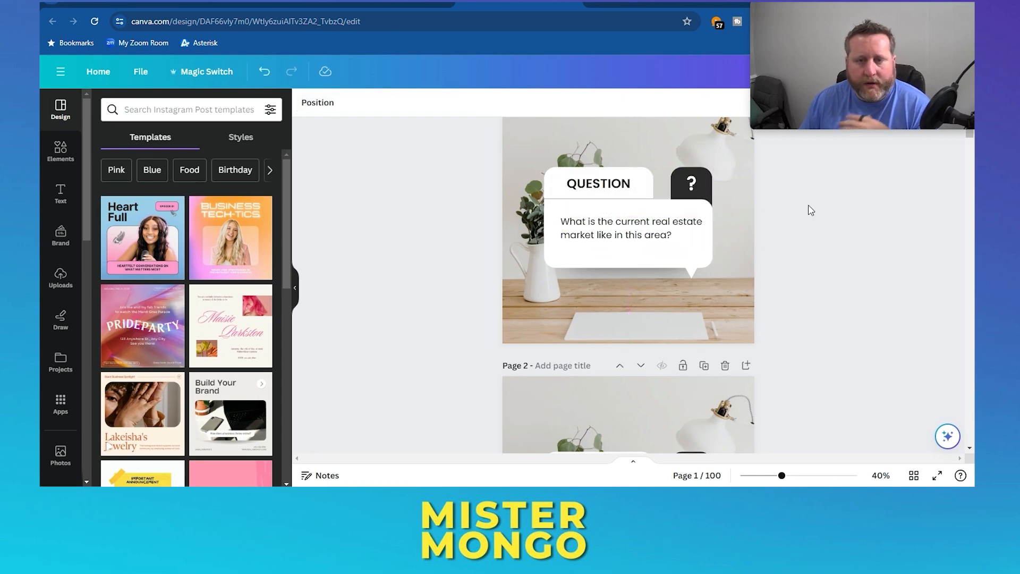
- Look through the bulk-created question pages
{"action": "scroll", "coordinate": [760, 221], "scroll_direction": "down", "scroll_amount": 15}
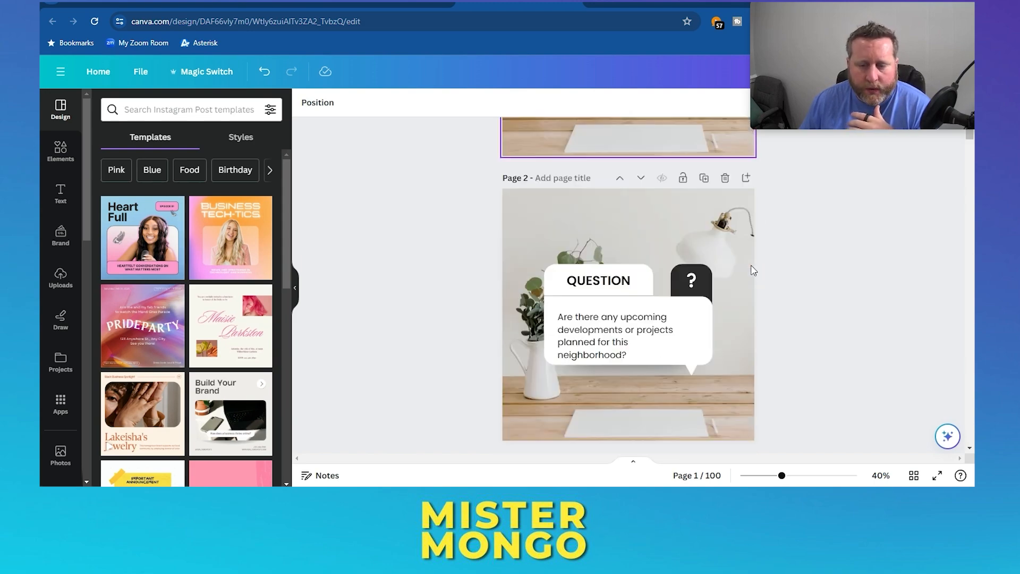
{"action": "scroll", "coordinate": [742, 264], "scroll_direction": "down", "scroll_amount": 18}
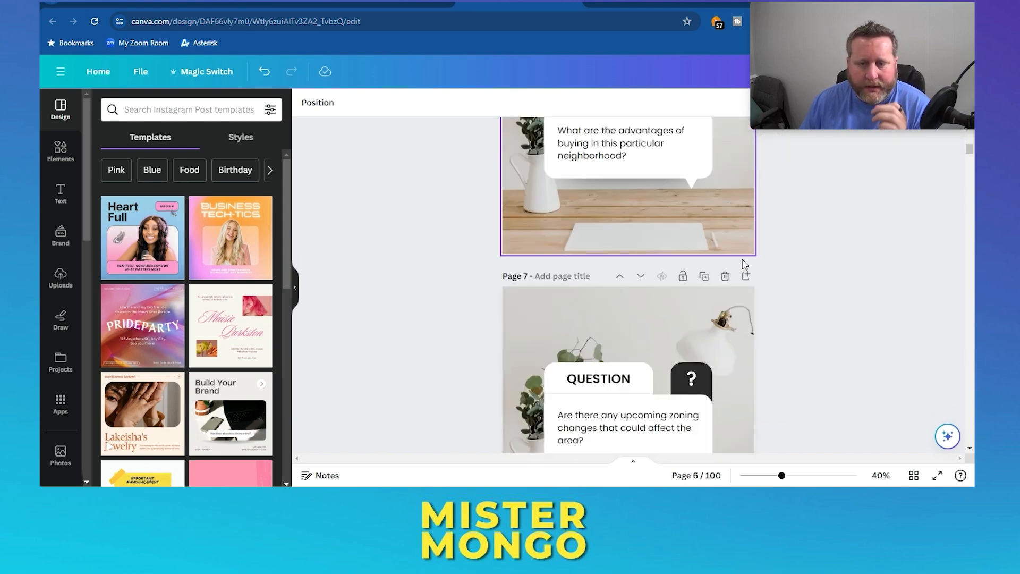
{"action": "scroll", "coordinate": [809, 295], "scroll_direction": "down", "scroll_amount": 18}
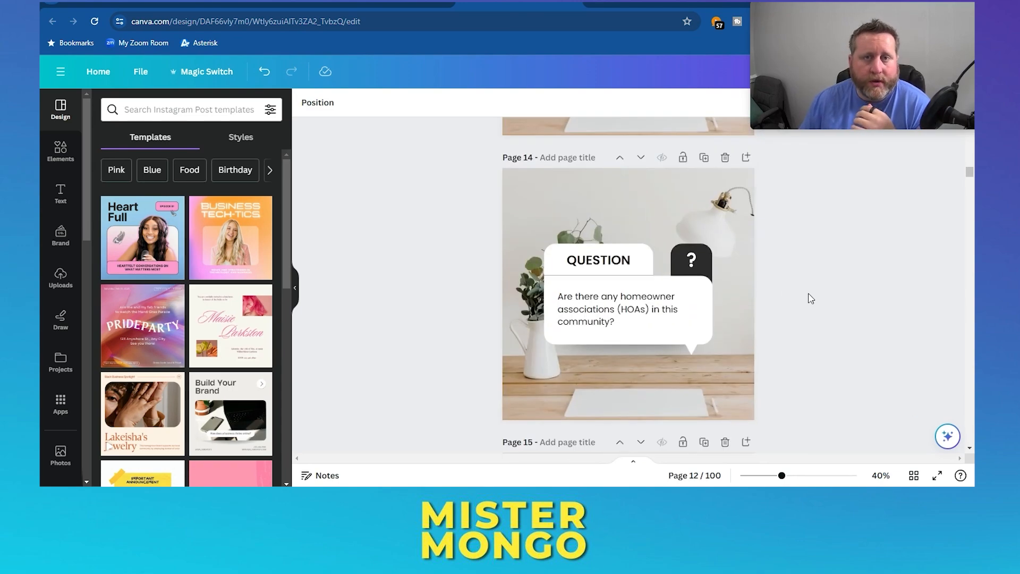
{"action": "scroll", "coordinate": [819, 288], "scroll_direction": "down", "scroll_amount": 5}
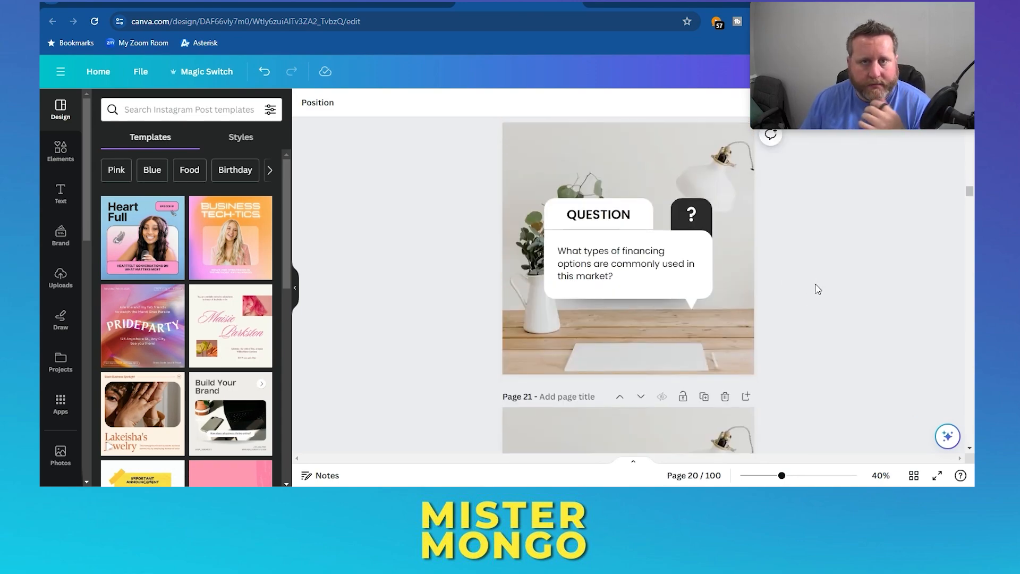
{"action": "scroll", "coordinate": [818, 290], "scroll_direction": "up", "scroll_amount": 15}
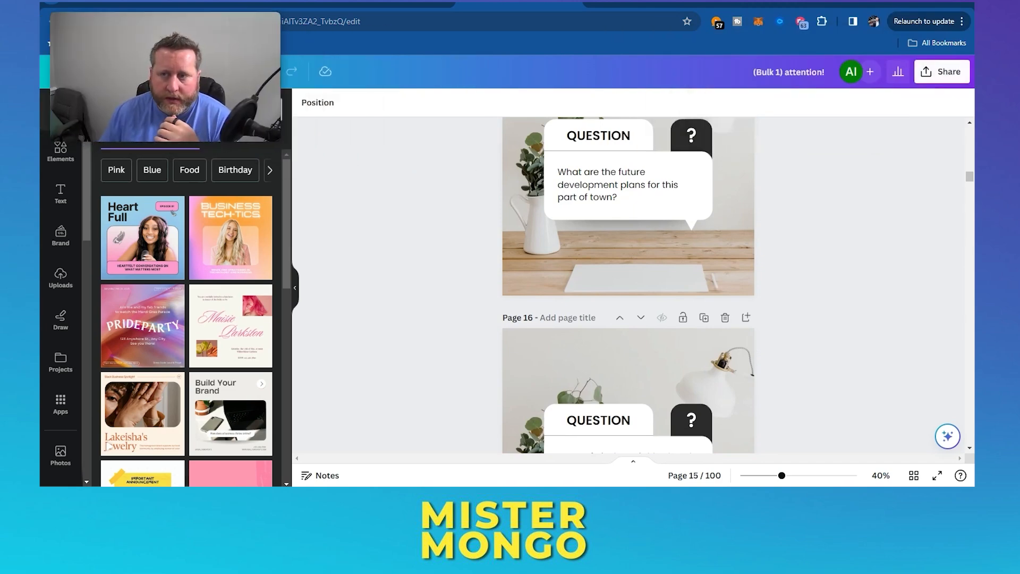
- Prepare a PNG download of the bulk-created design with only page 1 selected instead of all pages
{"action": "left_click", "coordinate": [942, 72]}
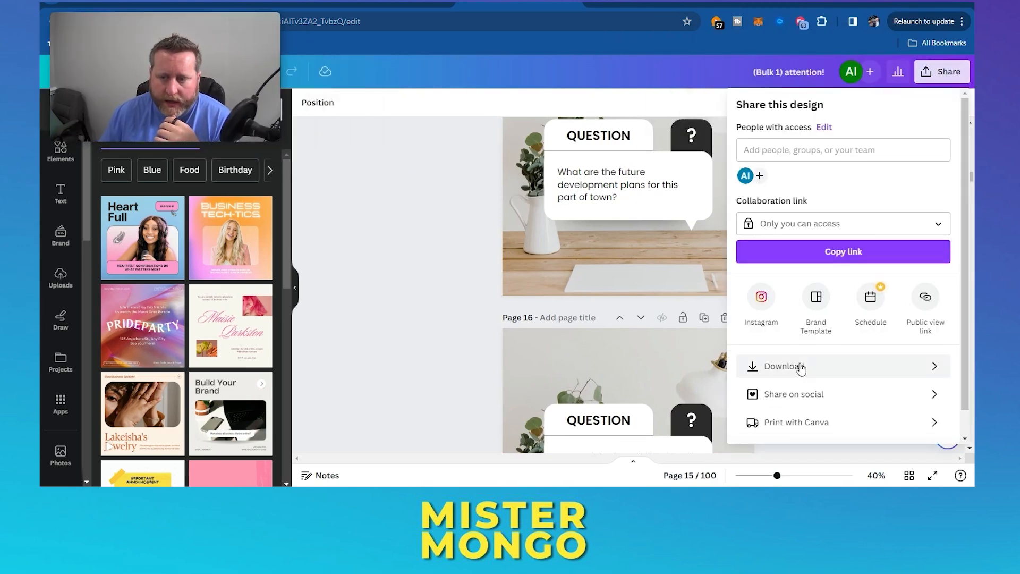
{"action": "left_click", "coordinate": [744, 366]}
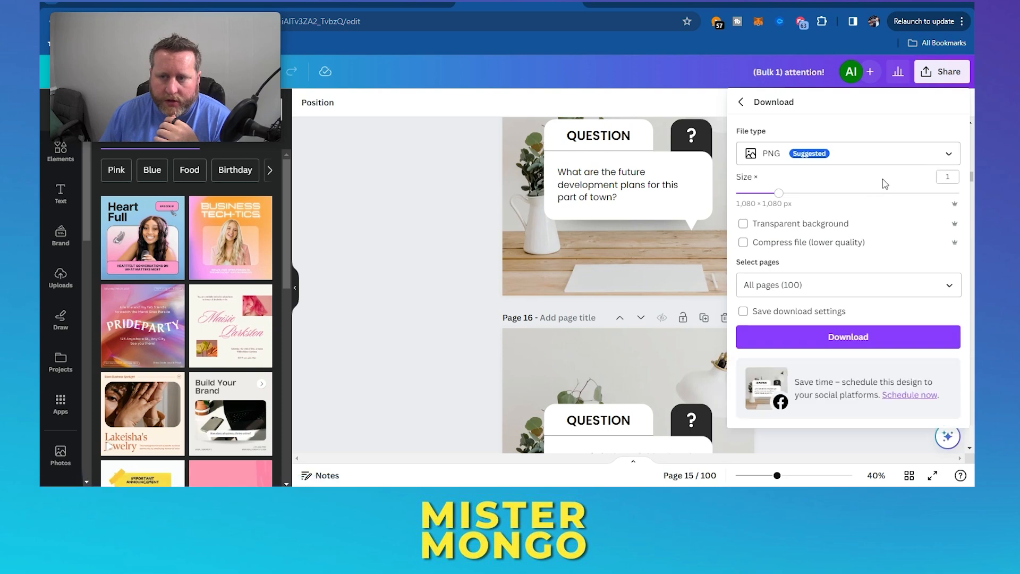
{"action": "left_click", "coordinate": [797, 284]}
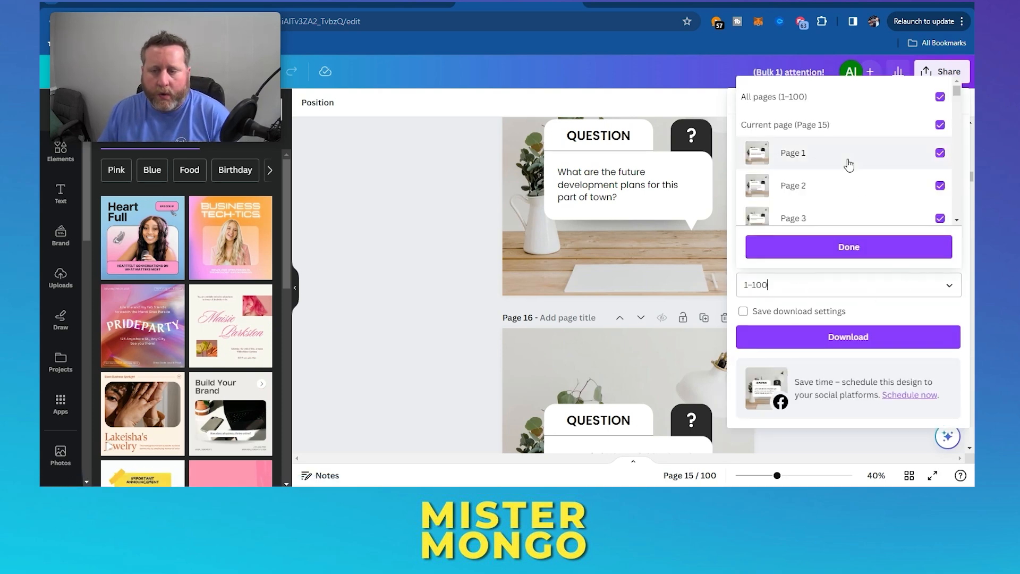
{"action": "left_click", "coordinate": [941, 98]}
{"action": "left_click", "coordinate": [931, 154]}
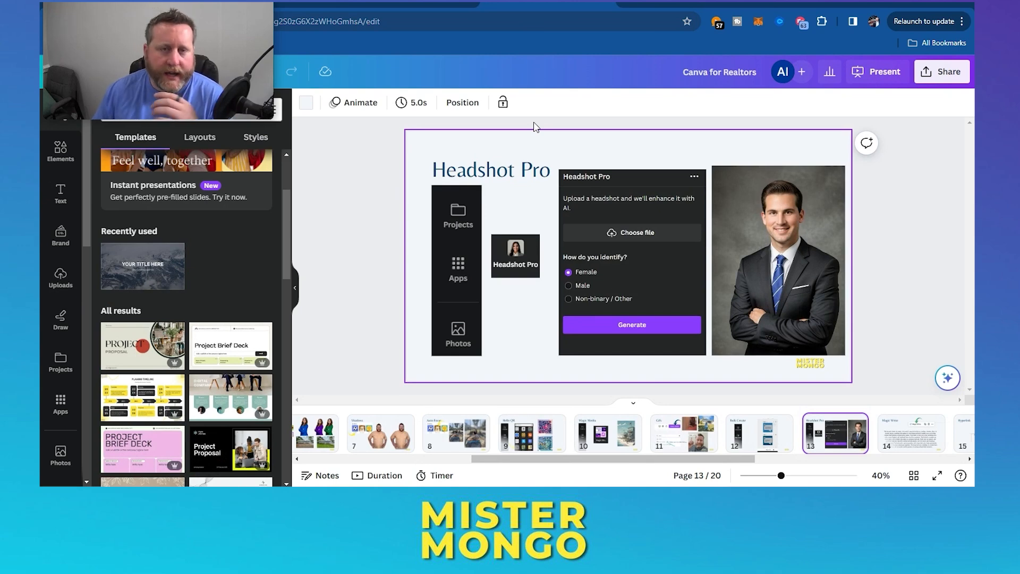
- Switch to the blank Instagram Post design and place the uploaded green-background headshot, enlarging it to fill the whole page
{"action": "left_click", "coordinate": [417, 4]}
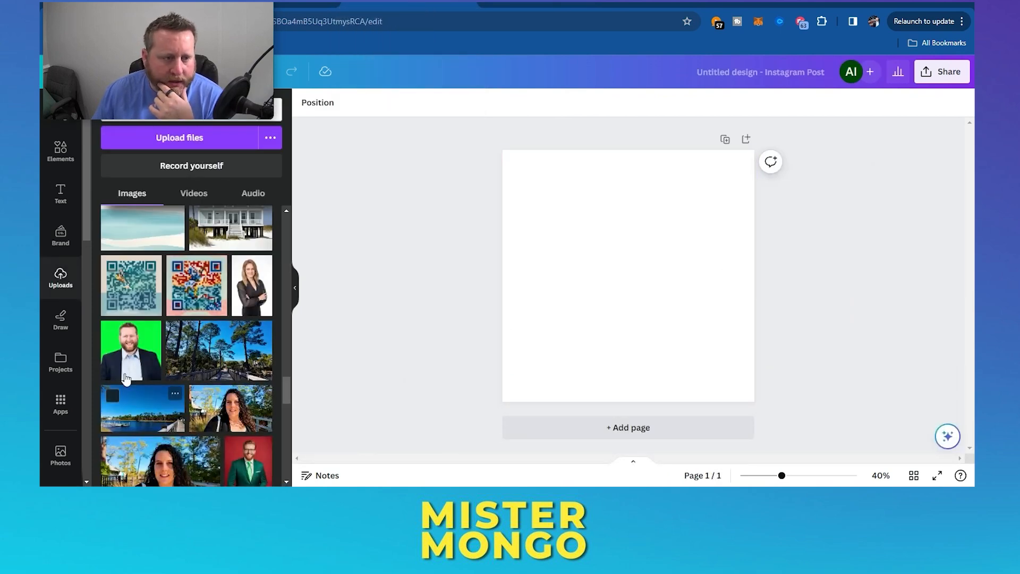
{"action": "left_click", "coordinate": [128, 353]}
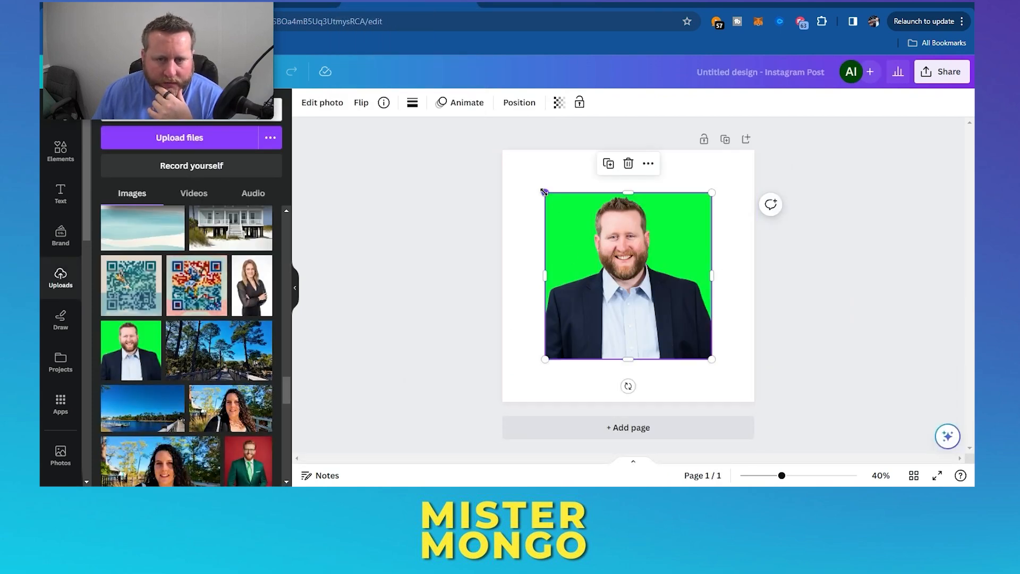
{"action": "left_click_drag", "start_coordinate": [544, 192], "coordinate": [501, 152]}
{"action": "left_click_drag", "start_coordinate": [712, 359], "coordinate": [754, 402]}
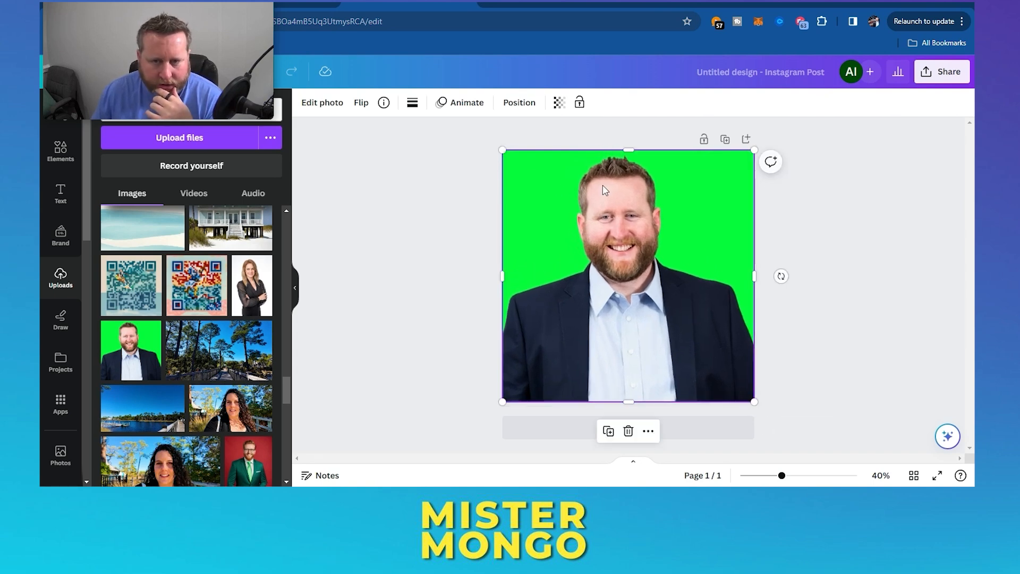
{"action": "left_click", "coordinate": [387, 216]}
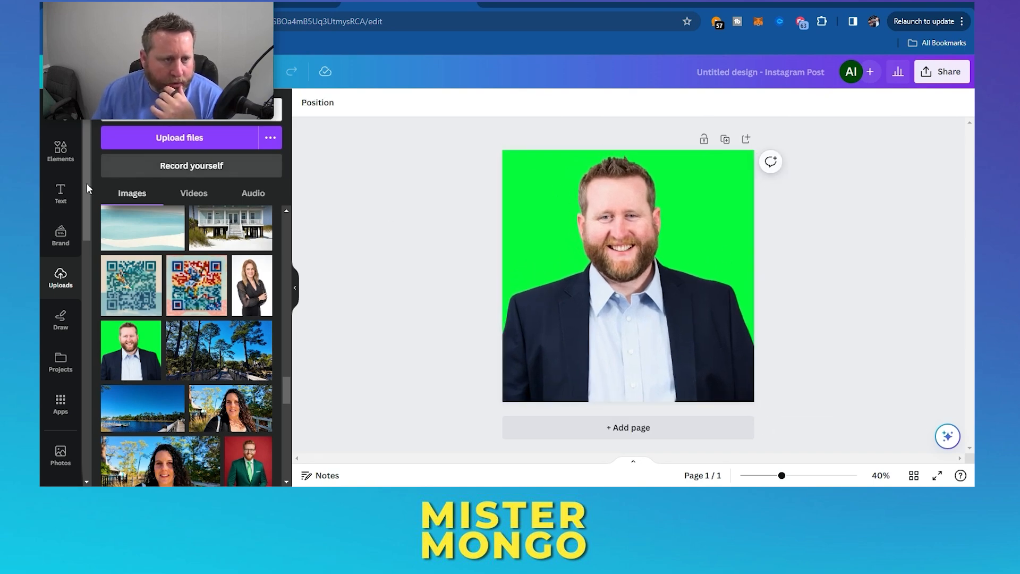
- Search the Canva apps for "headshot" and open the Headshot Pro app
{"action": "left_click", "coordinate": [61, 404]}
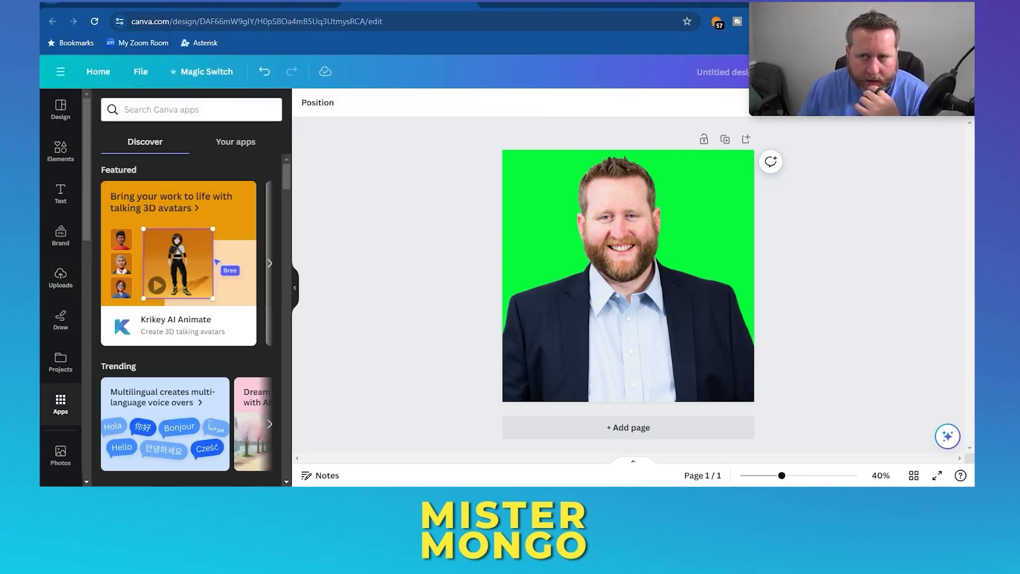
{"action": "left_click", "coordinate": [176, 112]}
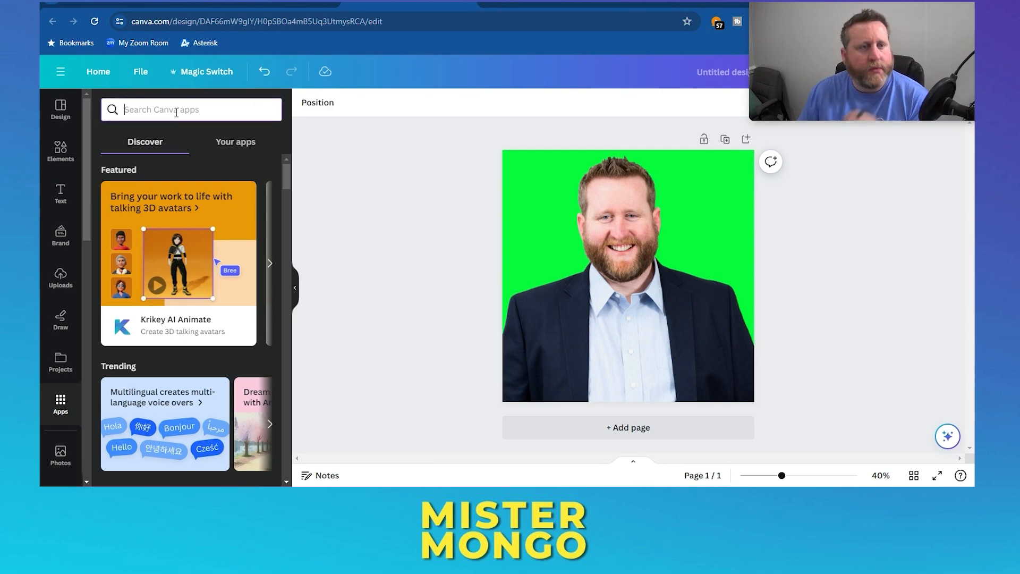
{"action": "type", "text": "headshot"}
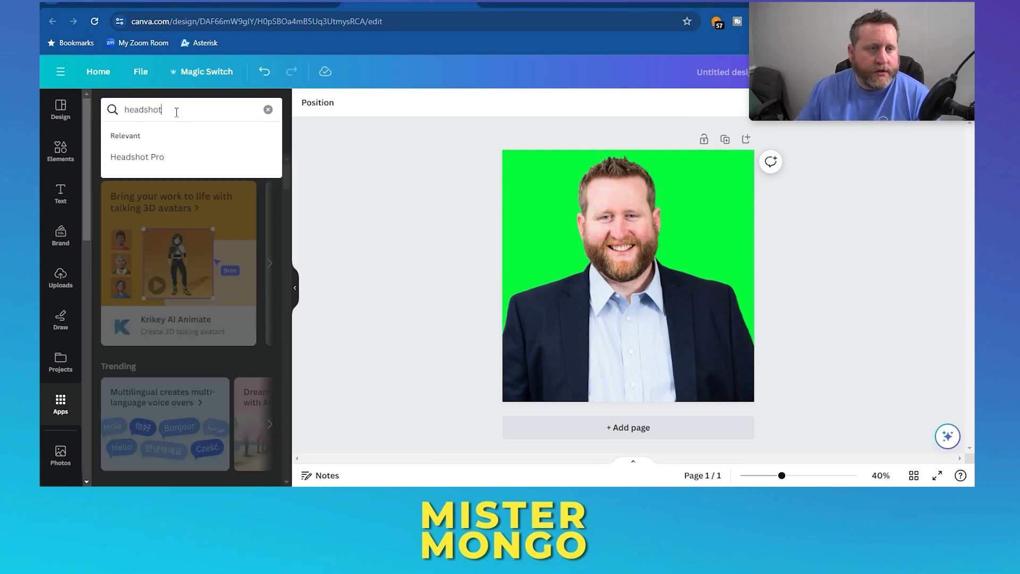
{"action": "key", "text": "Return"}
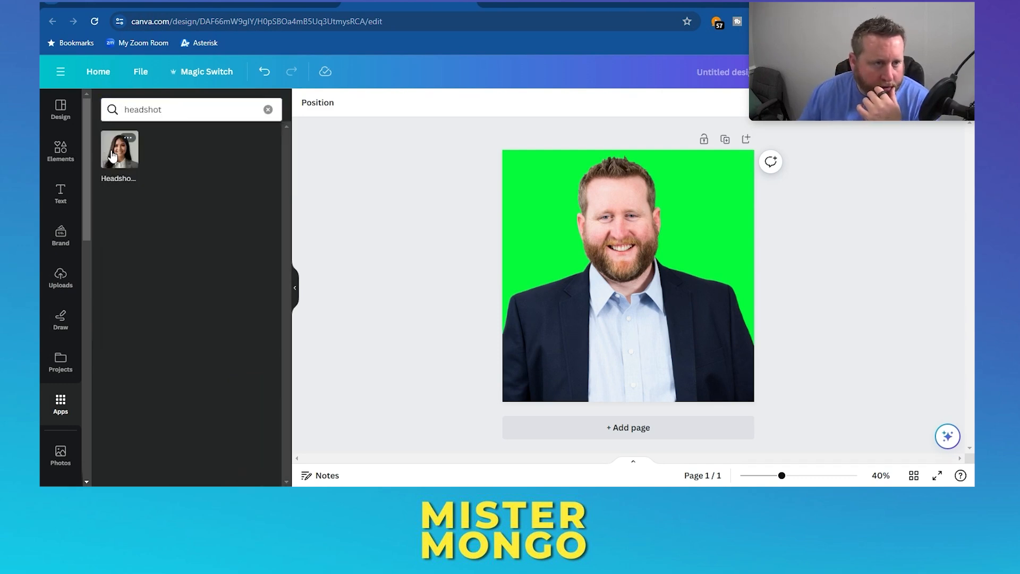
{"action": "left_click", "coordinate": [112, 154]}
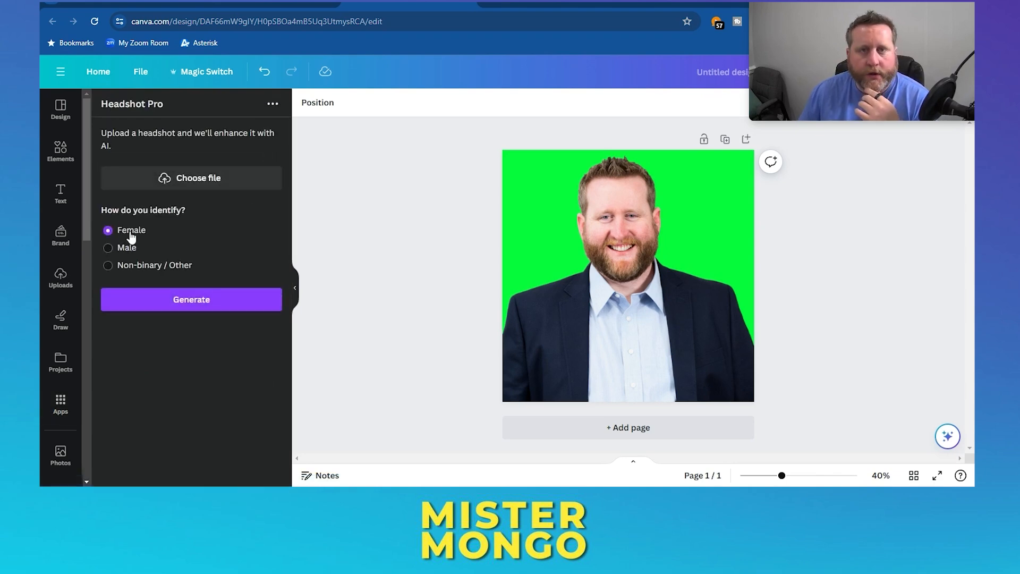
- Generate an AI headshot in Headshot Pro from Hedashot Green BG.png with the identity set to Male
{"action": "left_click", "coordinate": [133, 248]}
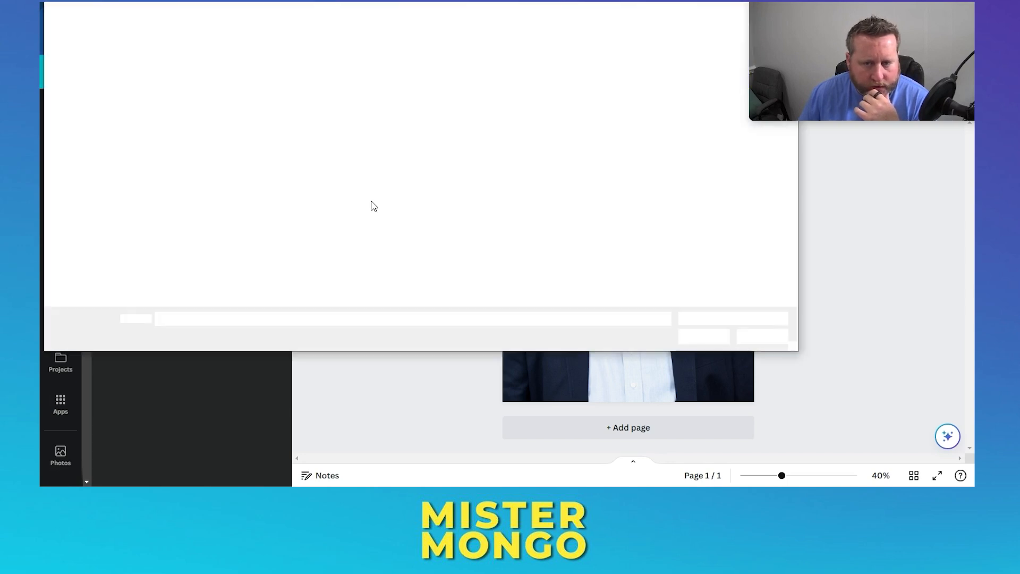
{"action": "left_click", "coordinate": [758, 160]}
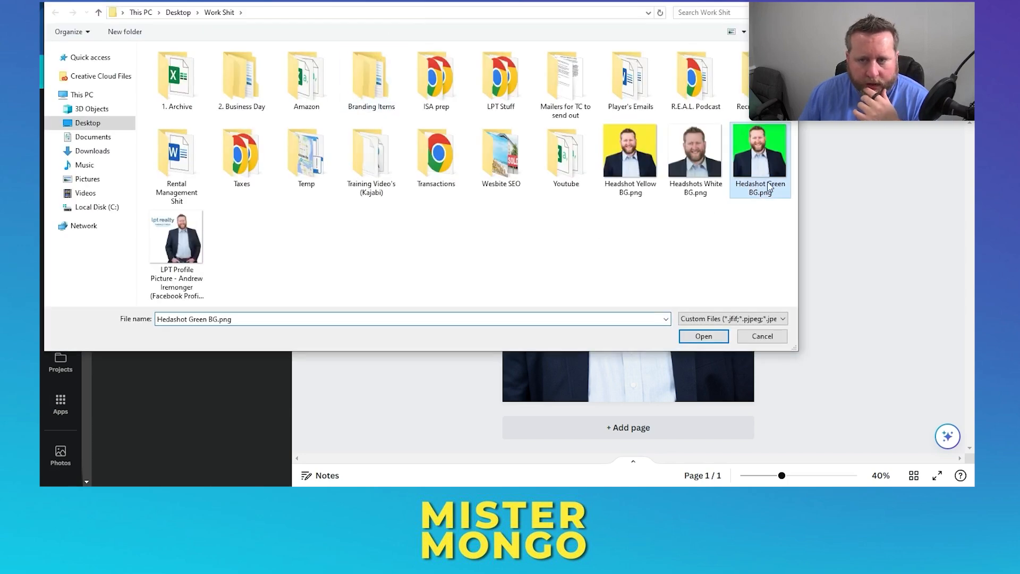
{"action": "left_click", "coordinate": [724, 338]}
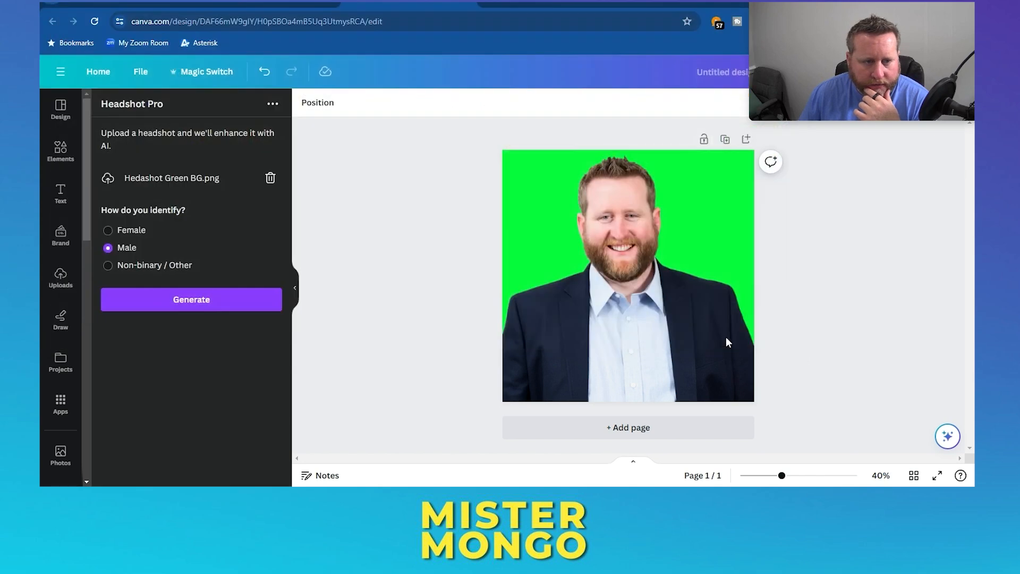
{"action": "left_click", "coordinate": [192, 301]}
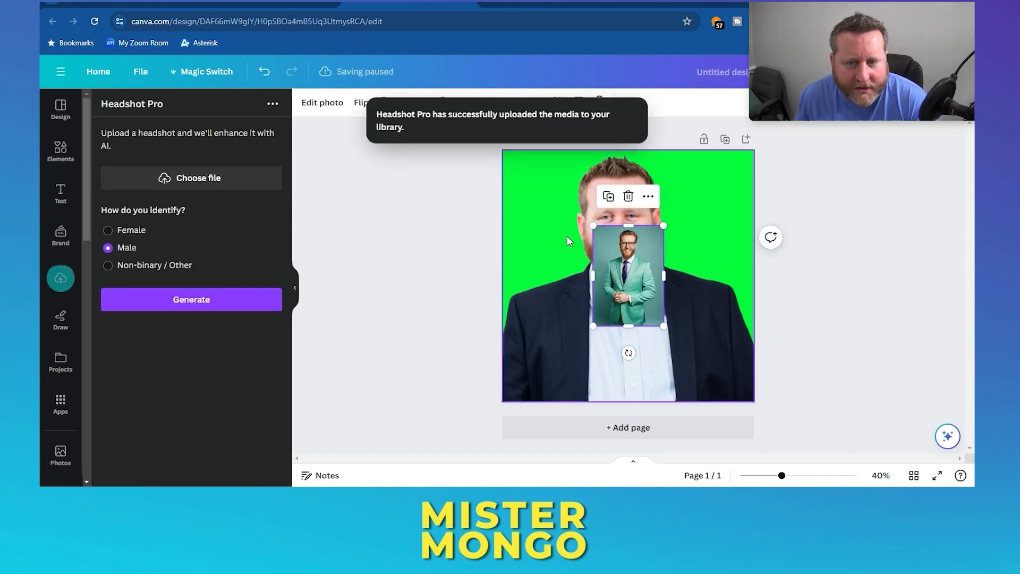
- Enlarge the generated green-suit headshot and shift it so it covers the whole page
{"action": "left_click_drag", "start_coordinate": [593, 223], "coordinate": [502, 166]}
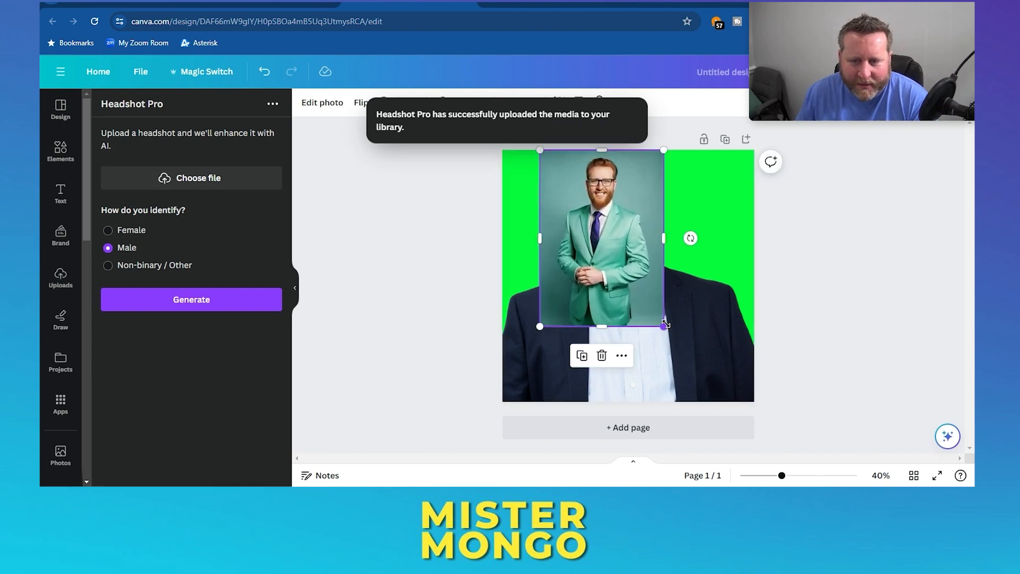
{"action": "left_click_drag", "start_coordinate": [665, 324], "coordinate": [874, 463]}
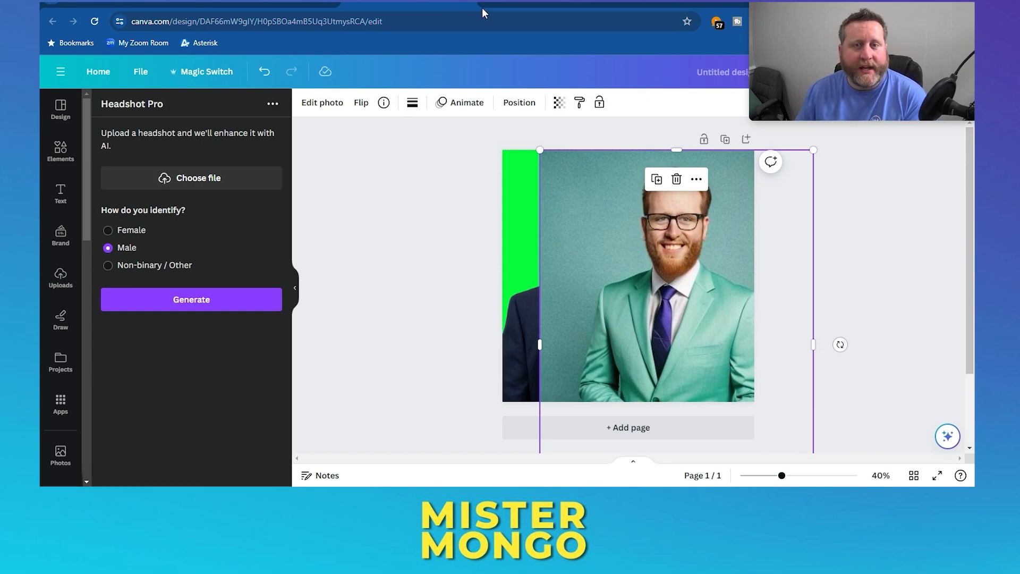
{"action": "left_click", "coordinate": [537, 4]}
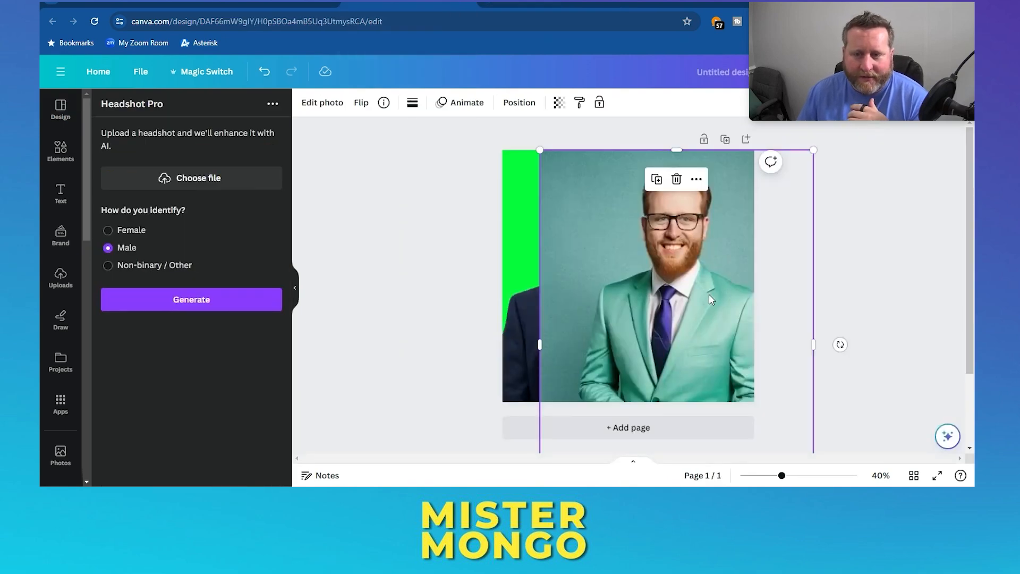
{"action": "left_click_drag", "start_coordinate": [710, 298], "coordinate": [689, 299]}
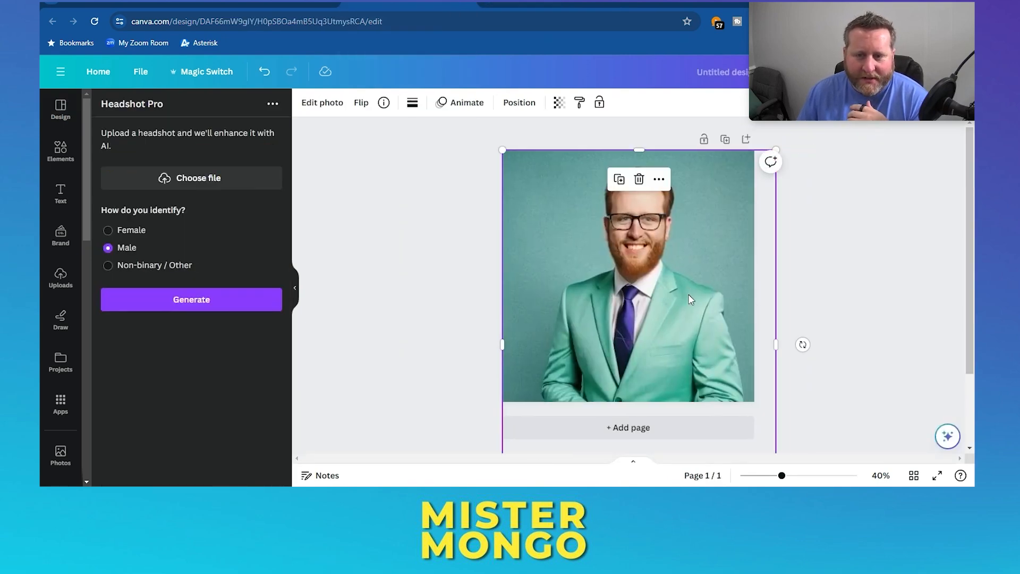
{"action": "left_click", "coordinate": [885, 235]}
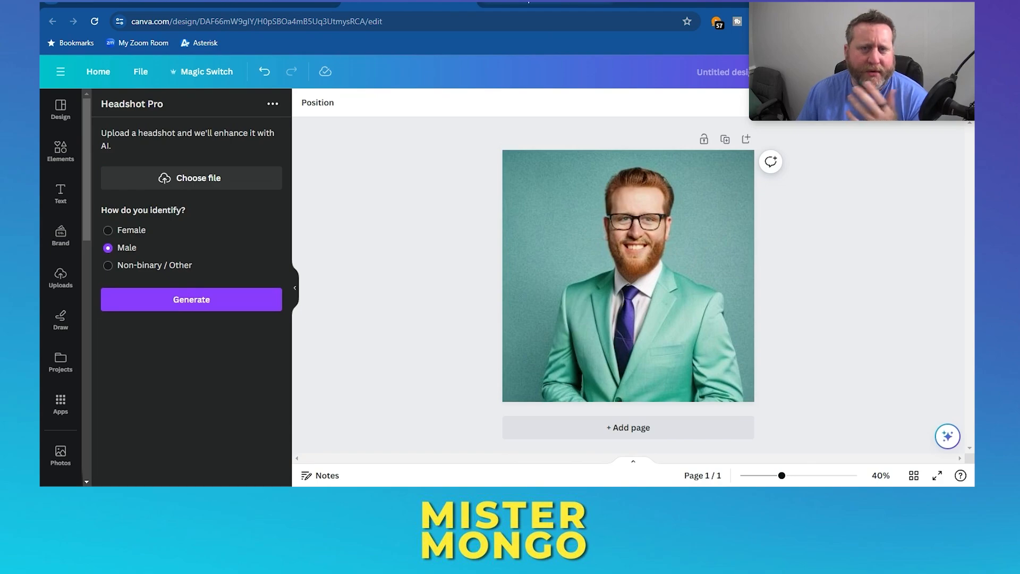
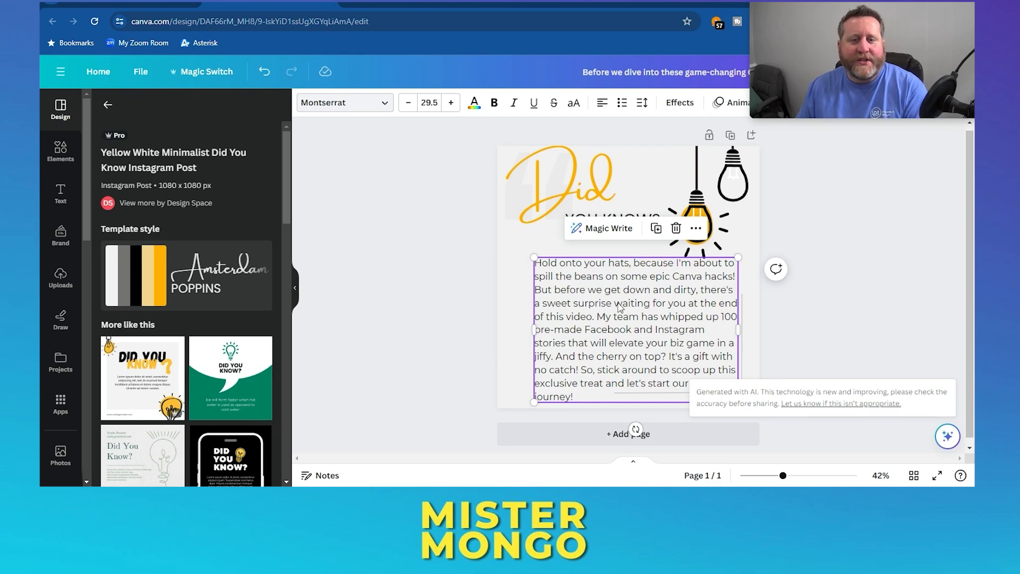
- Open the Magic Write options for the body paragraph below the "Did you know?" heading
{"action": "left_click", "coordinate": [624, 236]}
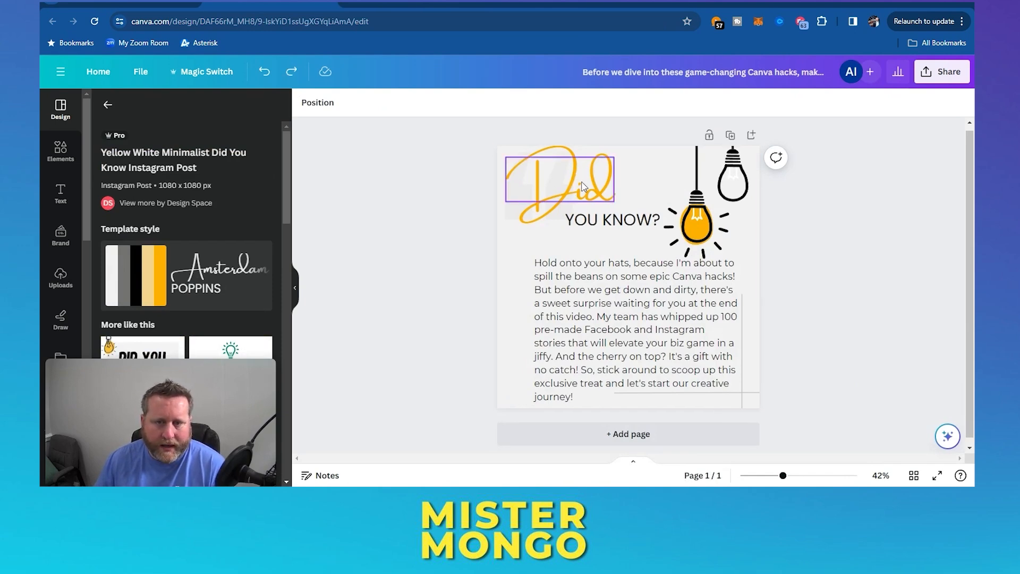
{"action": "left_click", "coordinate": [579, 184]}
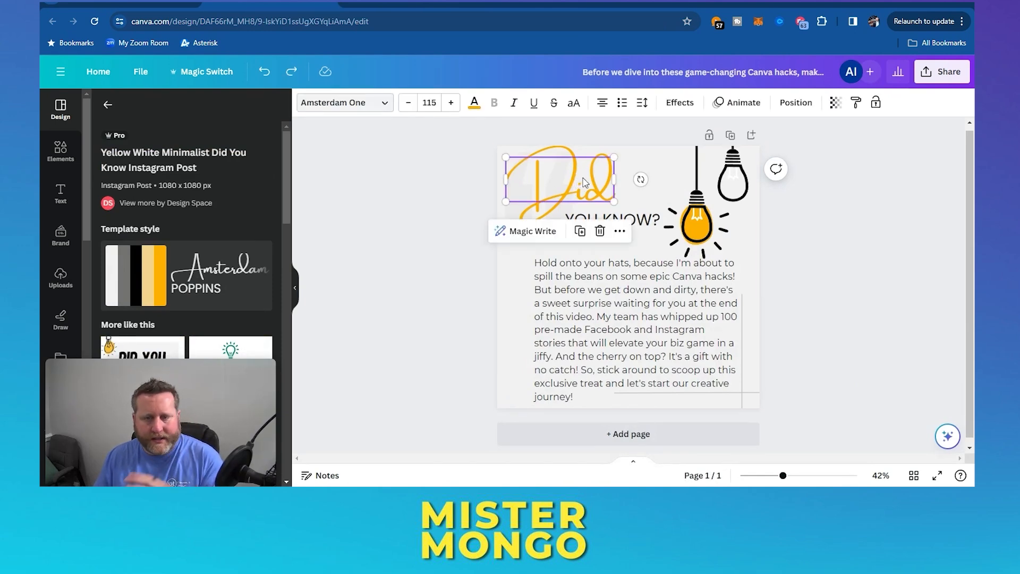
{"action": "left_click", "coordinate": [618, 233]}
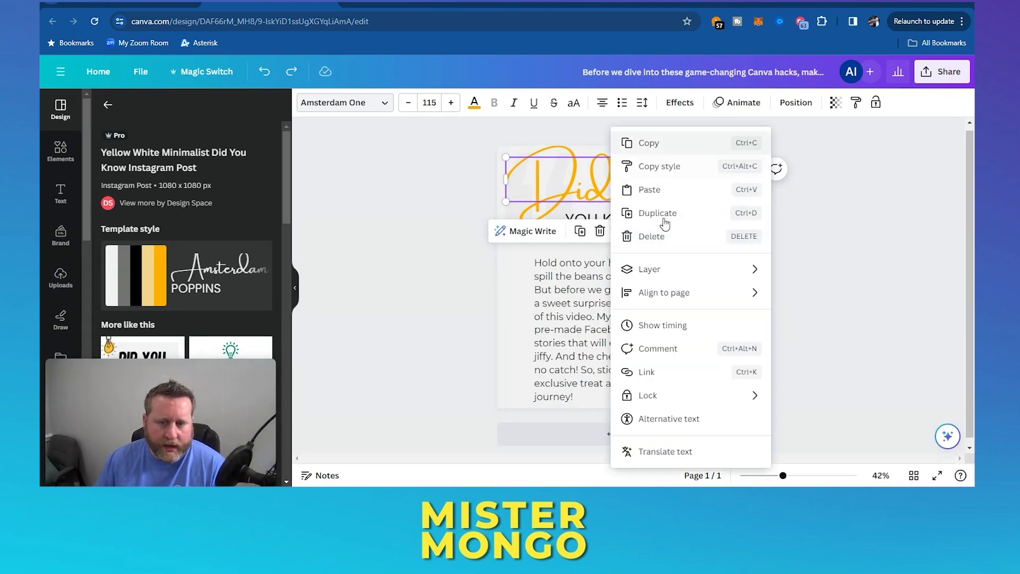
{"action": "left_click", "coordinate": [646, 375]}
{"action": "type", "text": "https://www.emeraldgrouphomes.com/"}
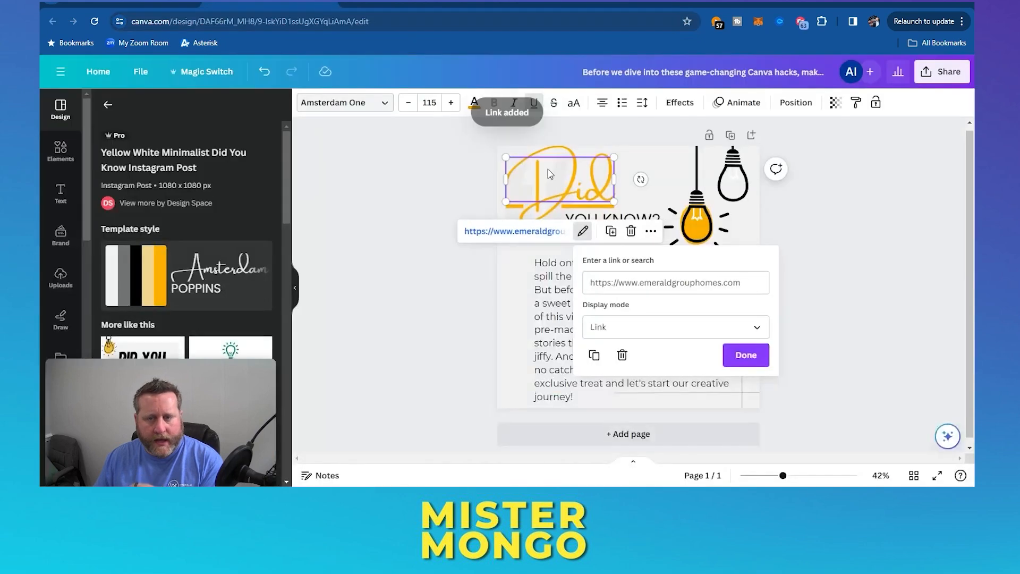
{"action": "left_click", "coordinate": [621, 326]}
{"action": "left_click", "coordinate": [629, 335]}
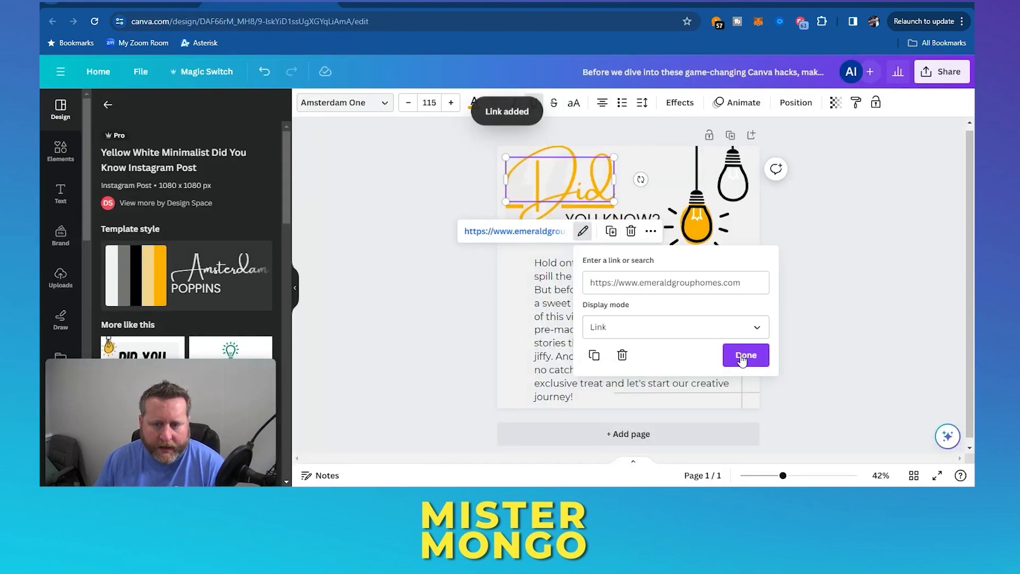
{"action": "left_click", "coordinate": [743, 353]}
{"action": "left_click", "coordinate": [554, 181]}
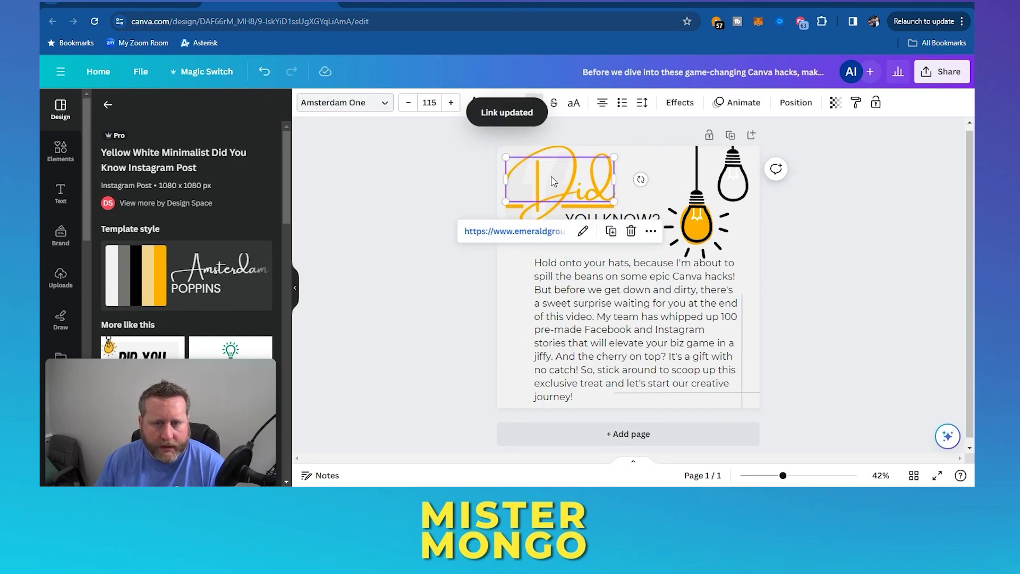
{"action": "left_click", "coordinate": [527, 231]}
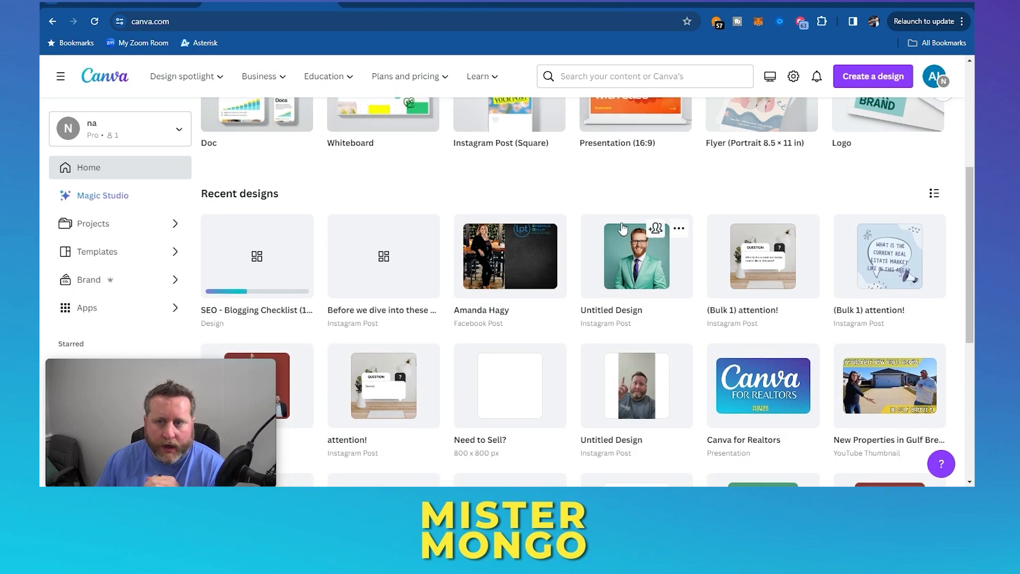
- View the home page's Start from a file upload options and check the importing SEO - Blogging Checklist among the recent designs
{"action": "scroll", "coordinate": [635, 234], "scroll_direction": "up", "scroll_amount": 5}
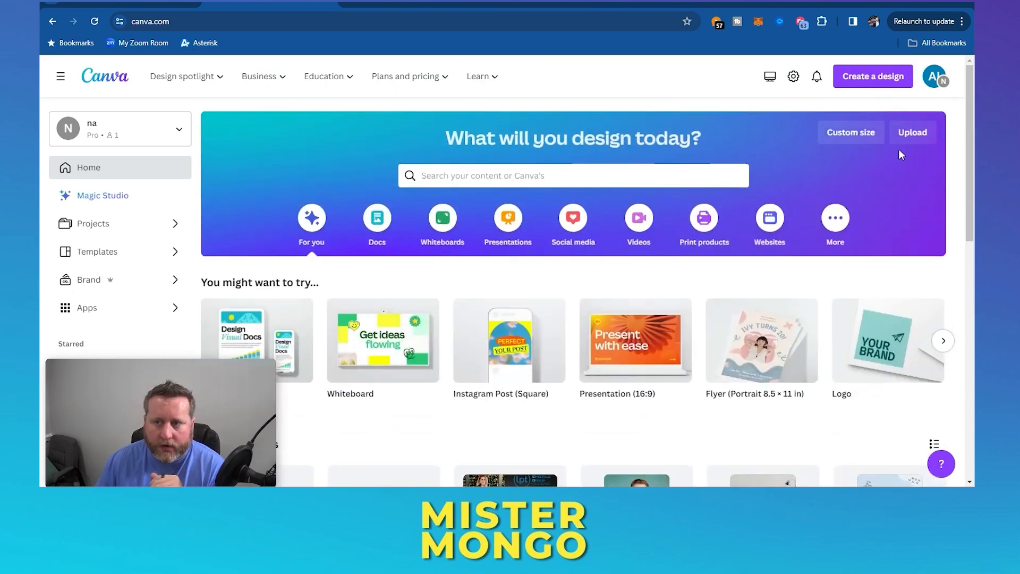
{"action": "left_click", "coordinate": [912, 140]}
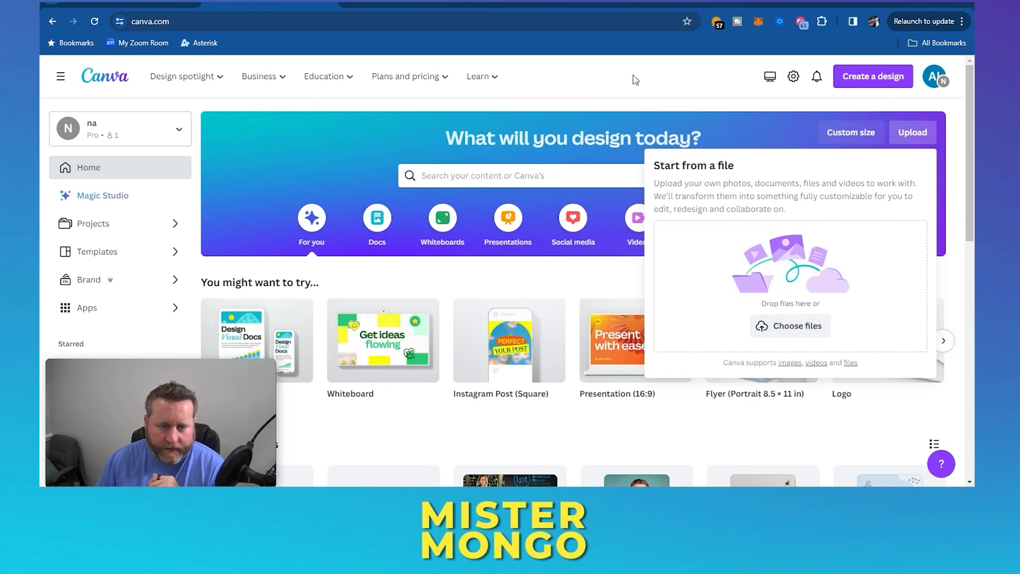
{"action": "scroll", "coordinate": [297, 191], "scroll_direction": "down", "scroll_amount": 6}
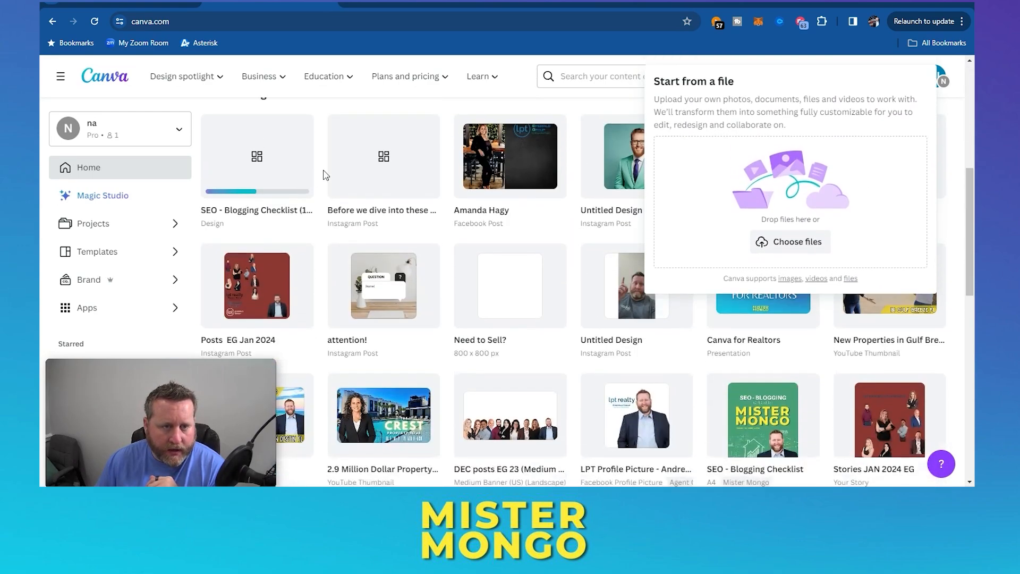
{"action": "left_click", "coordinate": [322, 175]}
{"action": "scroll", "coordinate": [324, 170], "scroll_direction": "up", "scroll_amount": 1}
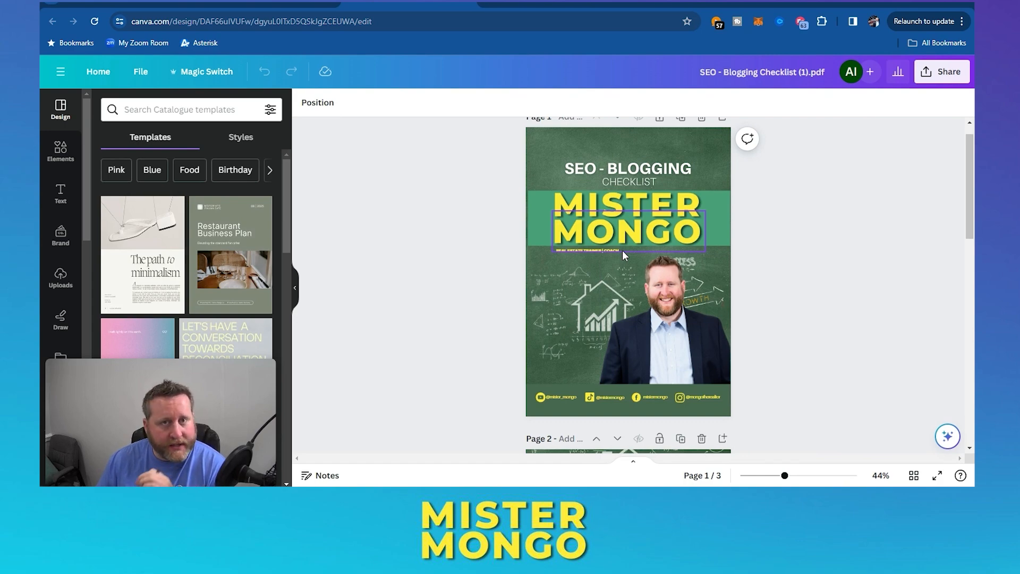
- Nudge the yellow "MISTER" lettering slightly upward on page 1 of the imported SEO - Blogging Checklist and look through pages 2 and 3
{"action": "scroll", "coordinate": [813, 244], "scroll_direction": "down", "scroll_amount": 6}
{"action": "scroll", "coordinate": [797, 245], "scroll_direction": "up", "scroll_amount": 4}
{"action": "scroll", "coordinate": [786, 245], "scroll_direction": "up", "scroll_amount": 3}
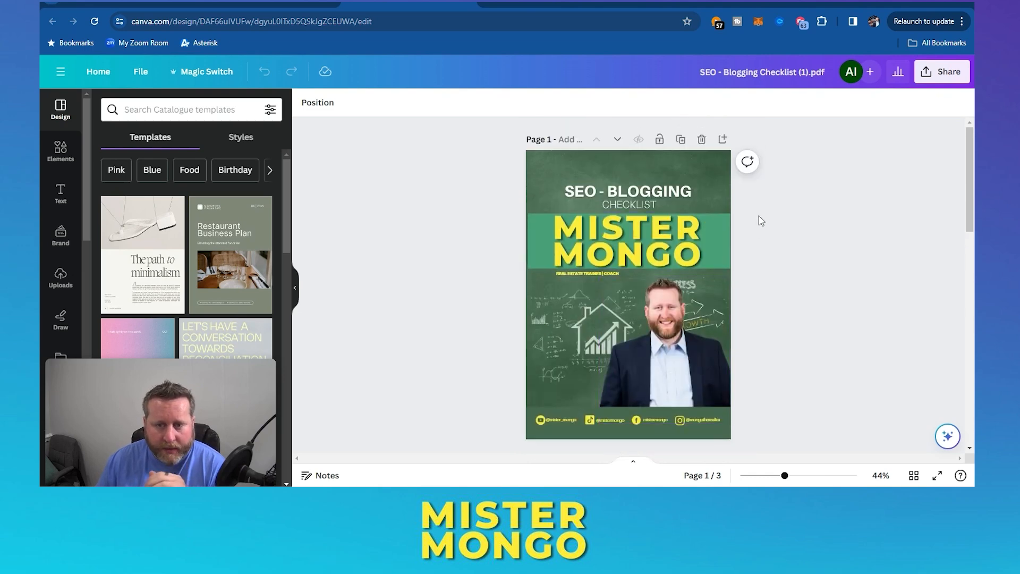
{"action": "scroll", "coordinate": [761, 220], "scroll_direction": "down", "scroll_amount": 1}
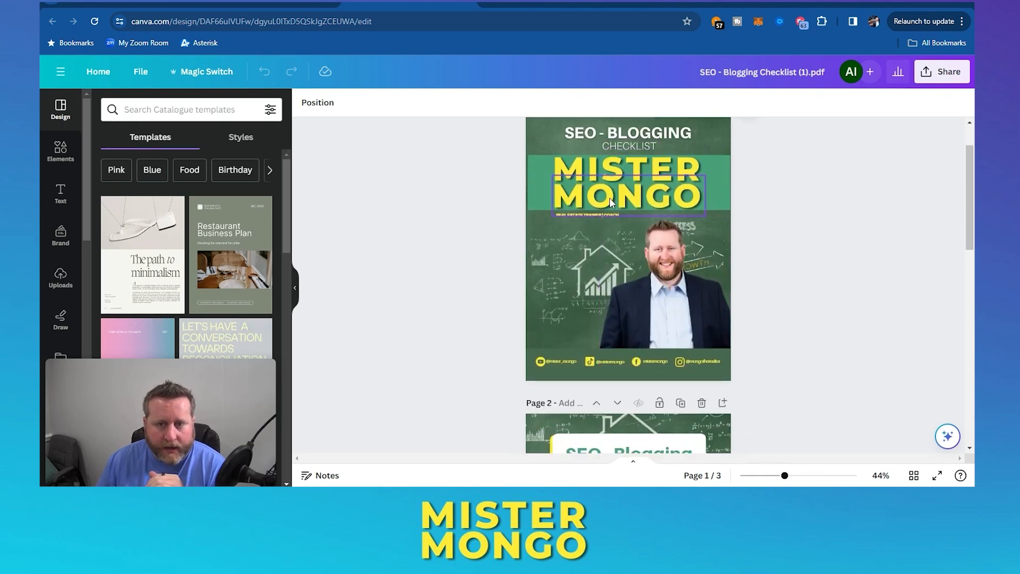
{"action": "mouse_move", "coordinate": [612, 168]}
{"action": "left_mouse_down"}
{"action": "mouse_move", "coordinate": [590, 192]}
{"action": "mouse_move", "coordinate": [680, 137]}
{"action": "mouse_move", "coordinate": [611, 160]}
{"action": "left_mouse_up"}
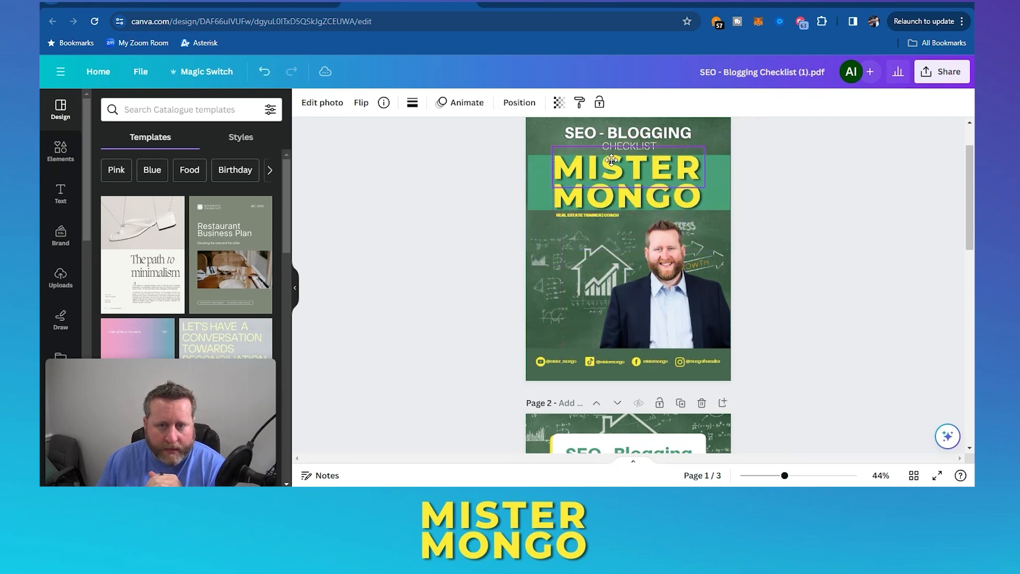
{"action": "scroll", "coordinate": [763, 226], "scroll_direction": "down", "scroll_amount": 6}
{"action": "scroll", "coordinate": [763, 230], "scroll_direction": "up", "scroll_amount": 2}
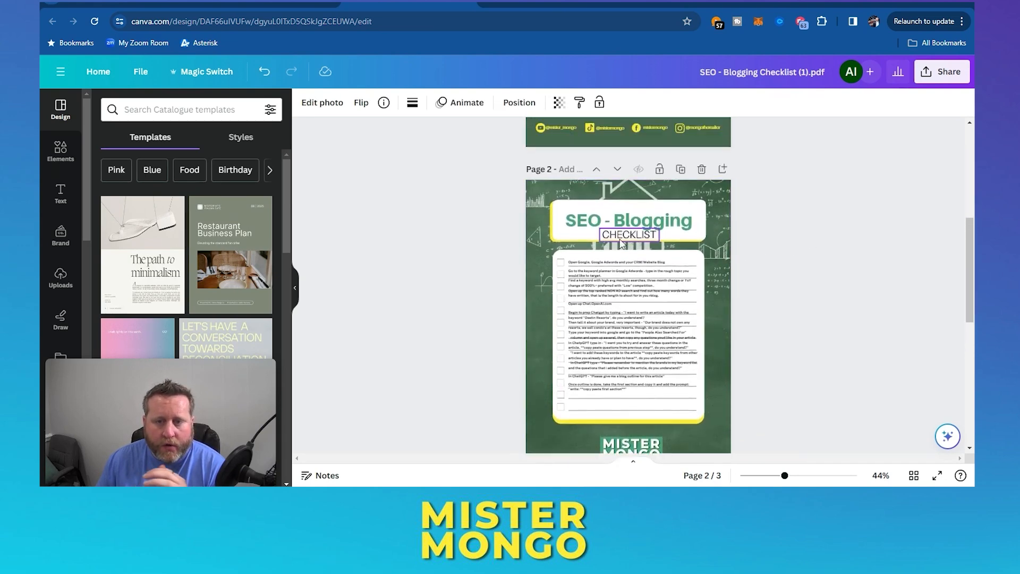
{"action": "scroll", "coordinate": [617, 241], "scroll_direction": "down", "scroll_amount": 6}
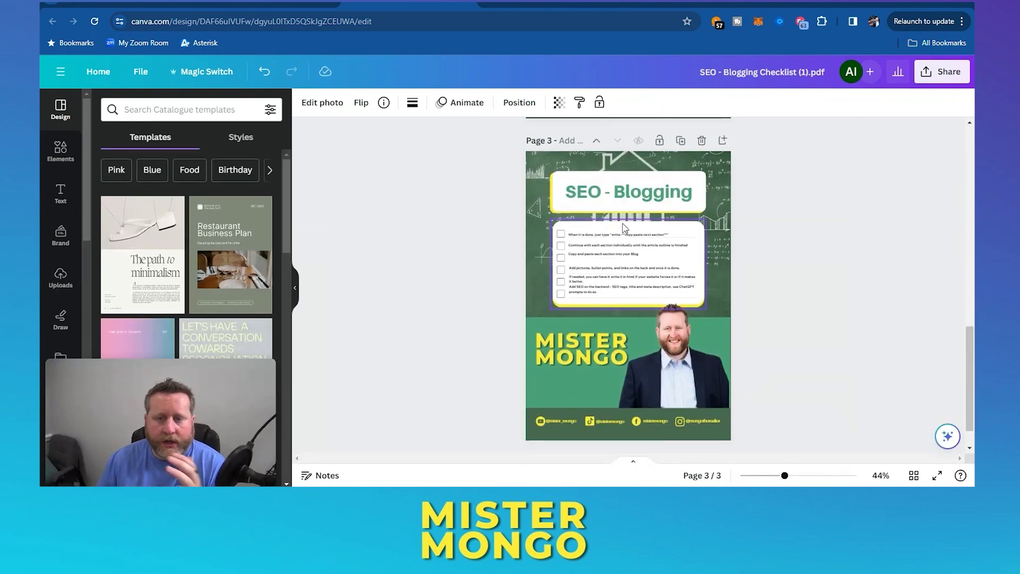
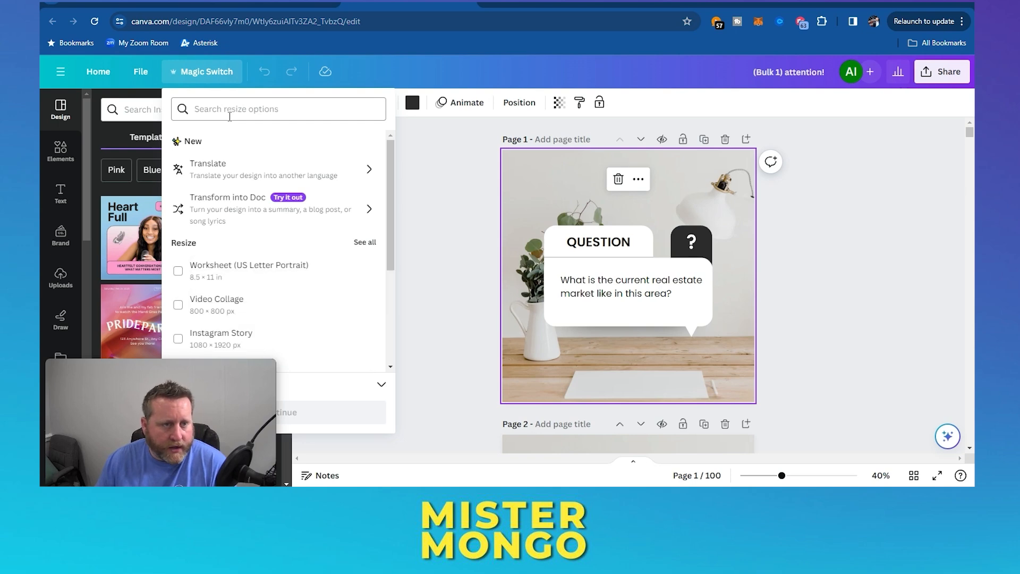
- Search the Magic Switch resize options for "story", select Facebook Story (1080 × 1920 px) and continue to the preview
{"action": "scroll", "coordinate": [253, 219], "scroll_direction": "down", "scroll_amount": 2}
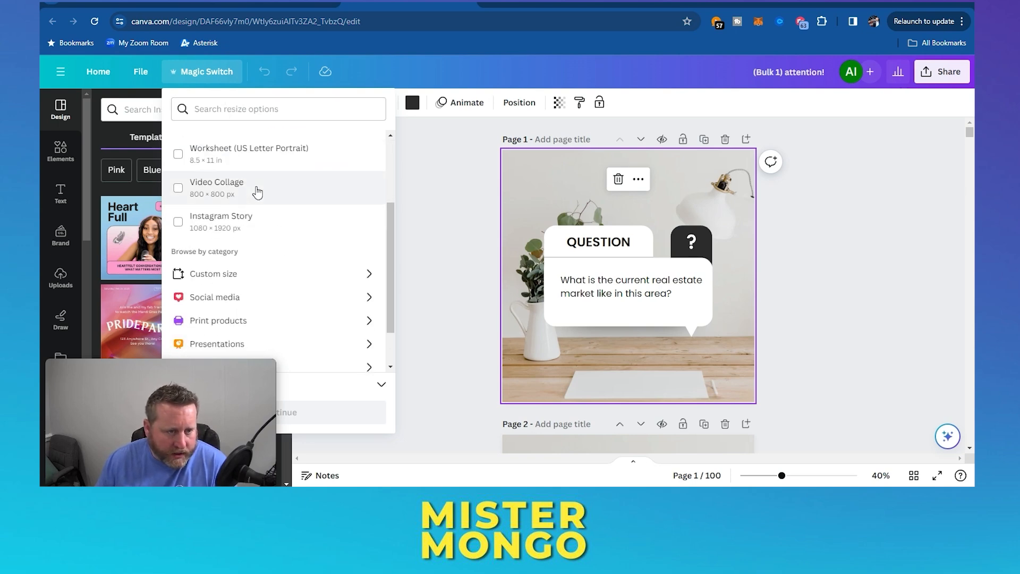
{"action": "scroll", "coordinate": [255, 193], "scroll_direction": "down", "scroll_amount": 1}
{"action": "scroll", "coordinate": [247, 160], "scroll_direction": "up", "scroll_amount": 3}
{"action": "left_click", "coordinate": [241, 109]}
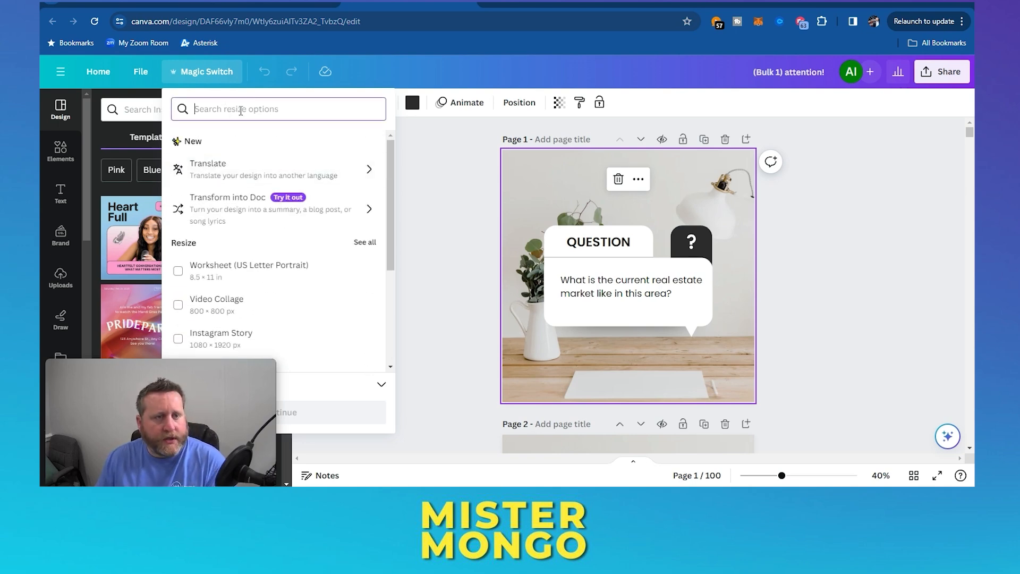
{"action": "type", "text": "story"}
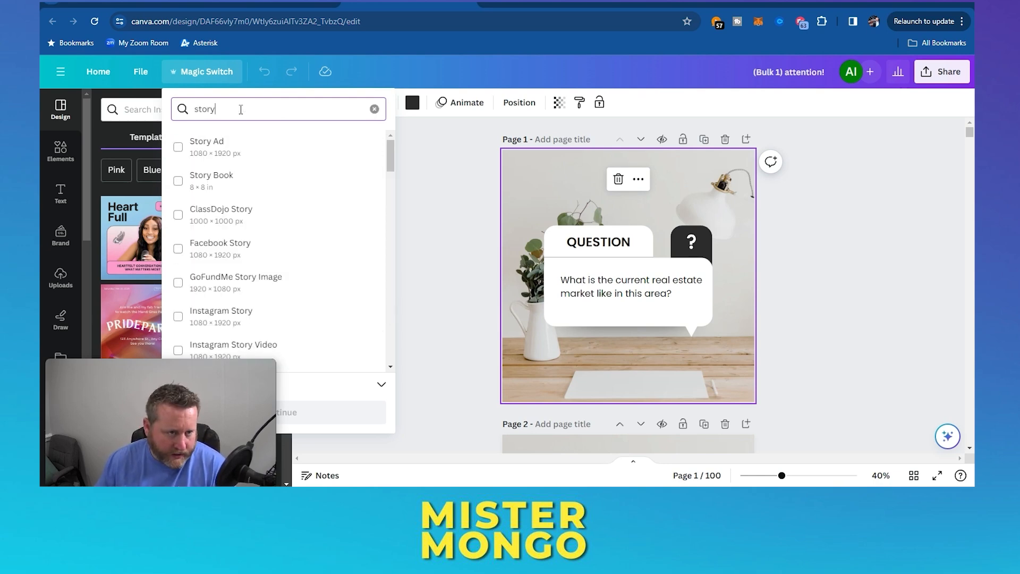
{"action": "left_click", "coordinate": [178, 250]}
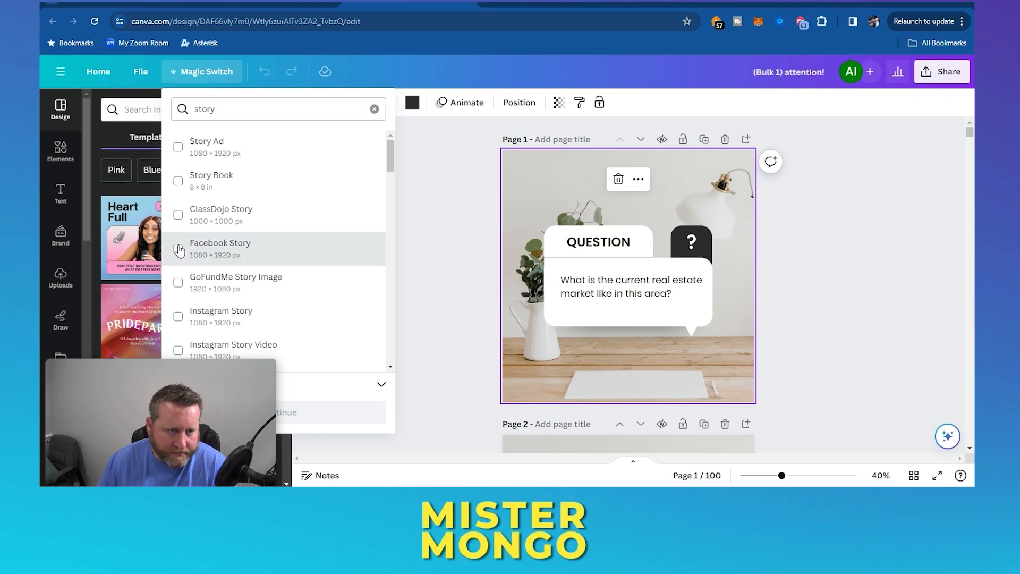
{"action": "left_click", "coordinate": [336, 420]}
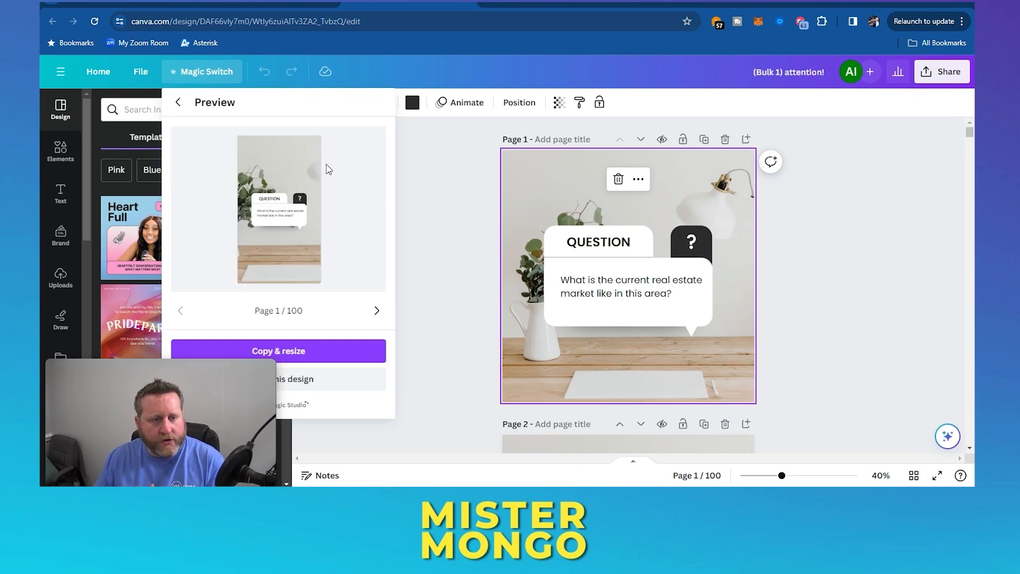
- Look through the resized story preview up to page 8
{"action": "left_click", "coordinate": [378, 311]}
{"action": "left_click", "coordinate": [377, 310]}
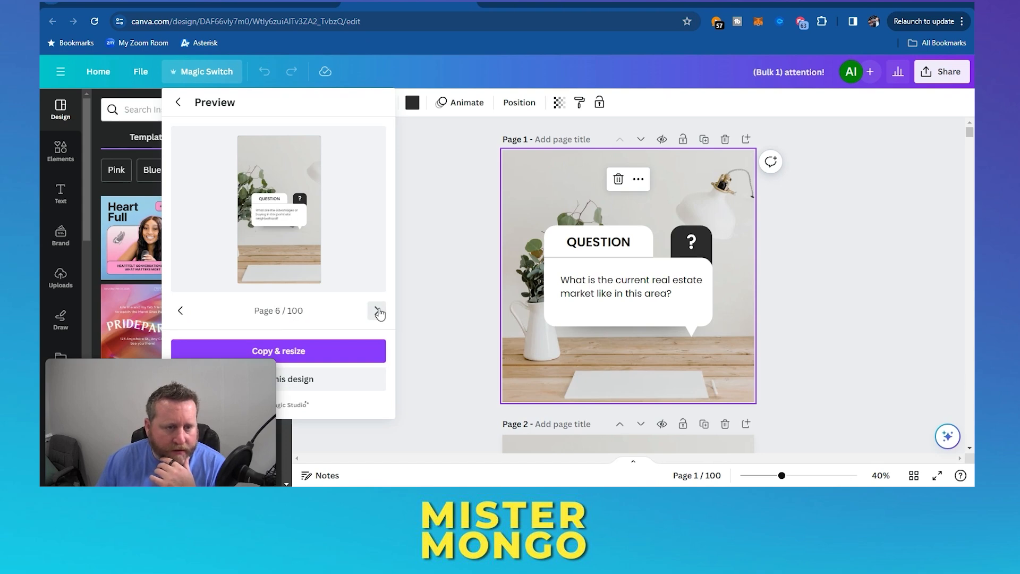
{"action": "left_click", "coordinate": [377, 311]}
{"action": "left_click", "coordinate": [378, 310]}
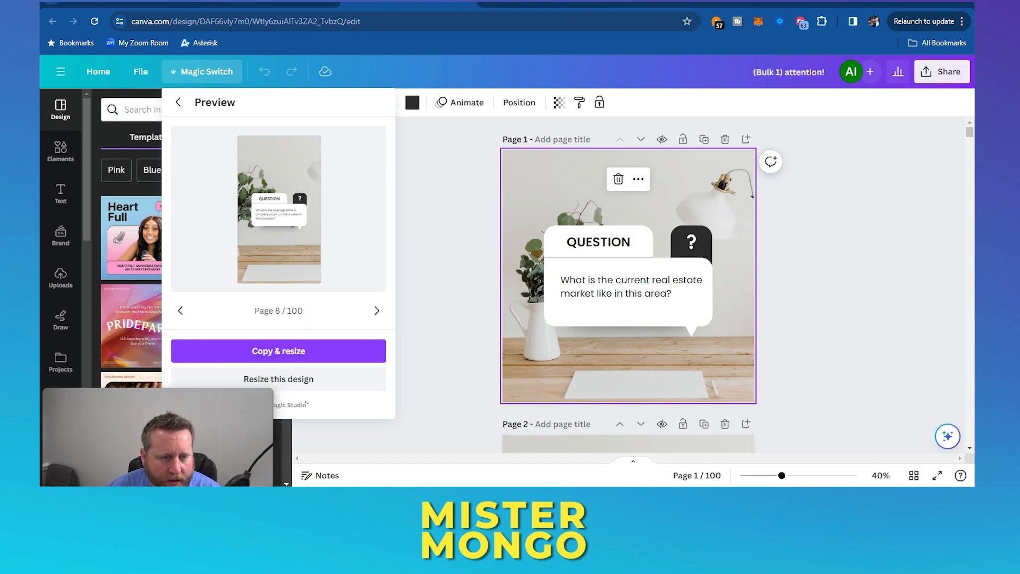
- Create a resized story copy of the bulk question posts and open it to look through its pages
{"action": "left_click", "coordinate": [296, 356]}
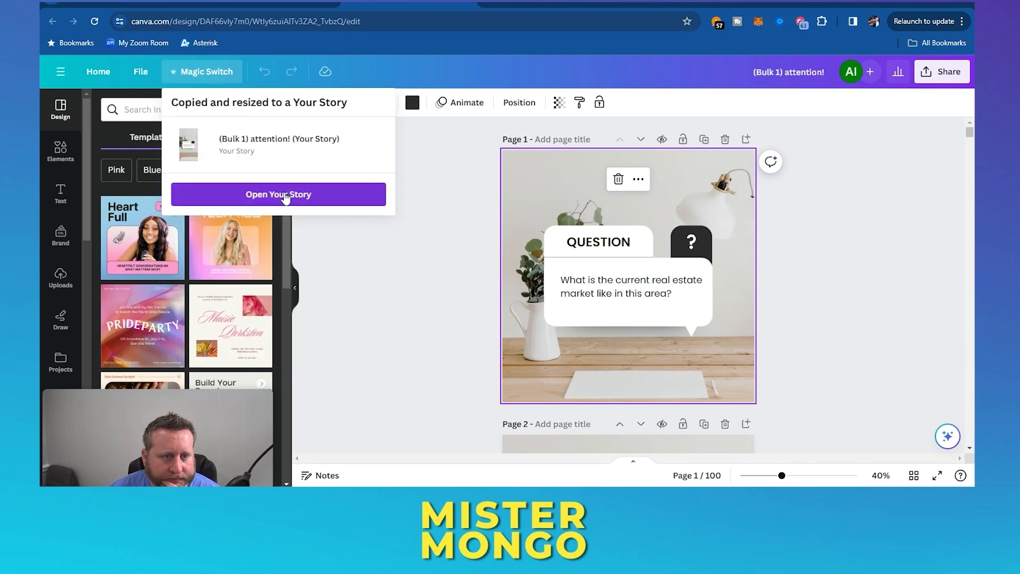
{"action": "left_click", "coordinate": [285, 195]}
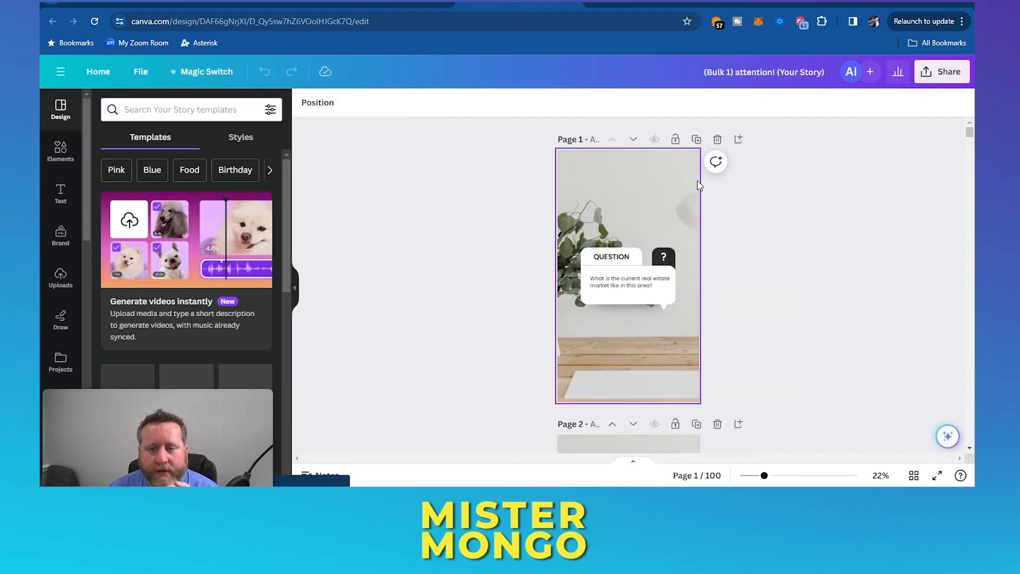
{"action": "scroll", "coordinate": [770, 224], "scroll_direction": "down", "scroll_amount": 5}
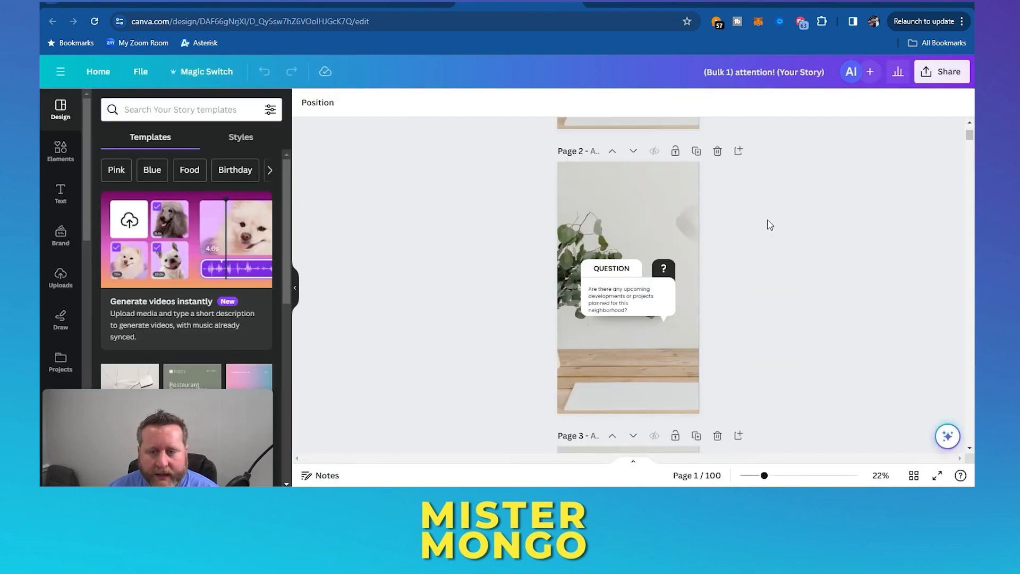
{"action": "scroll", "coordinate": [770, 224], "scroll_direction": "down", "scroll_amount": 6}
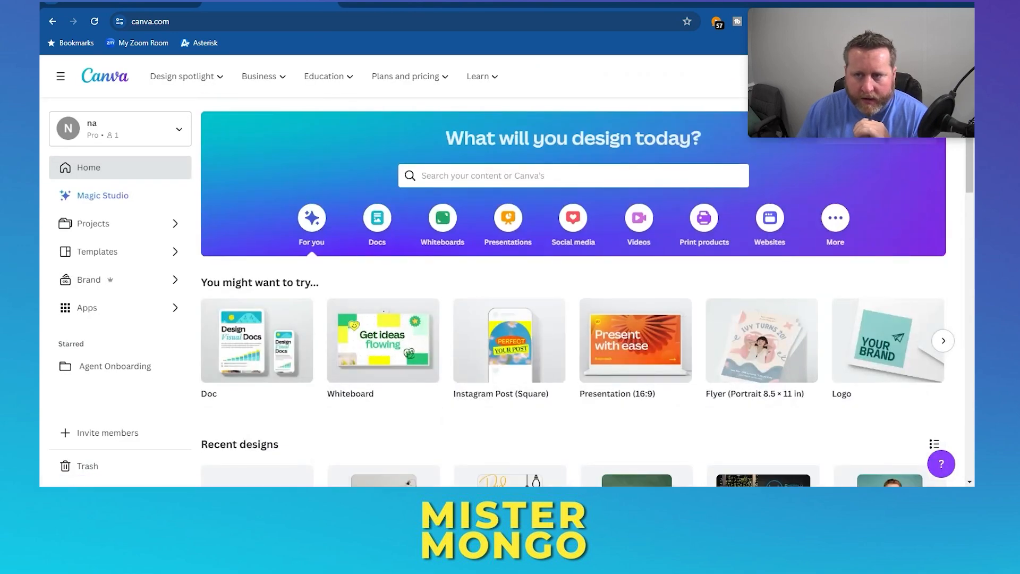
- Start an Instagram Post (Square) design with the red "It takes time to achieve something." quote template and select its background
{"action": "left_click", "coordinate": [876, 78]}
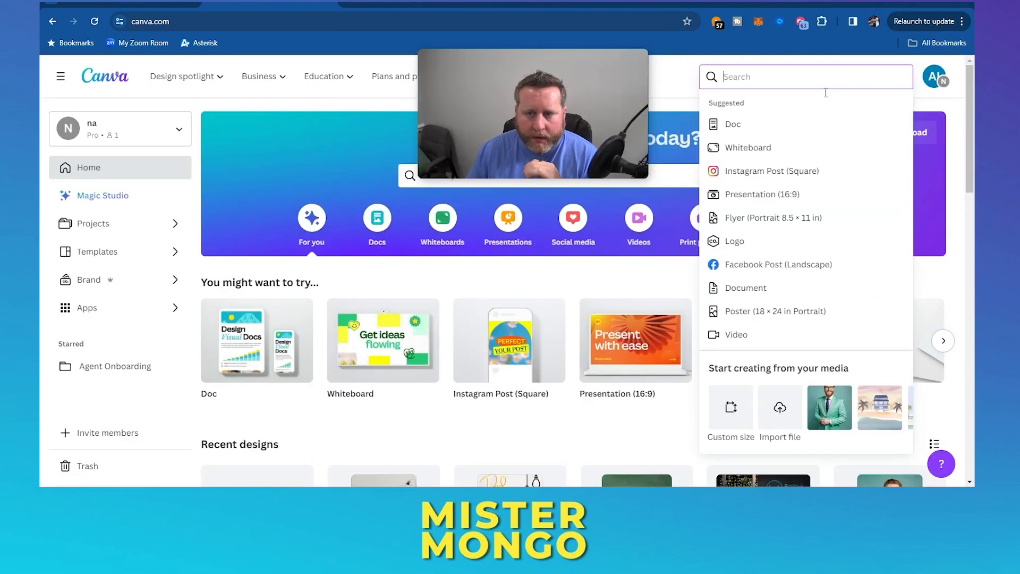
{"action": "left_click", "coordinate": [727, 170]}
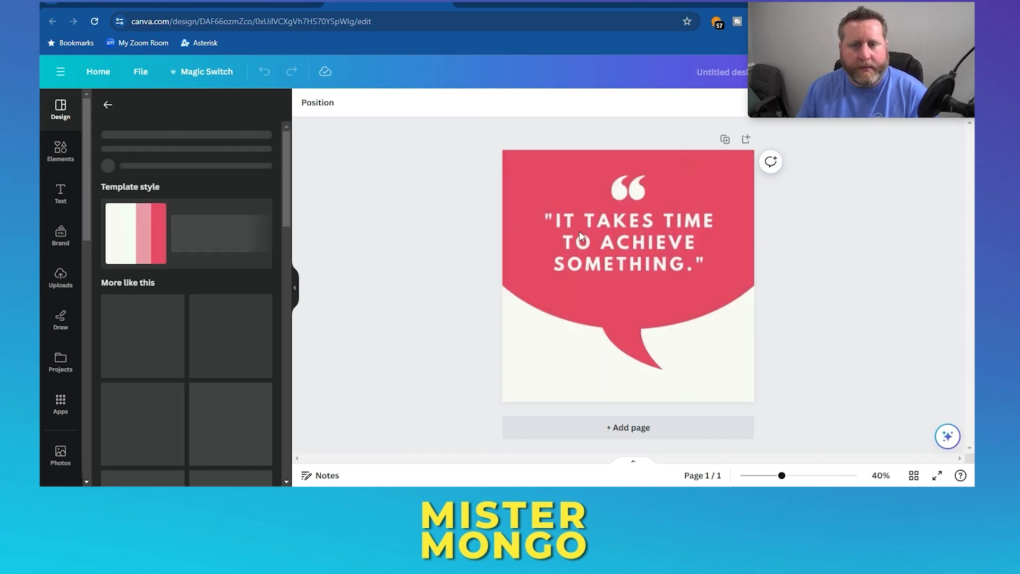
{"action": "left_click", "coordinate": [632, 280]}
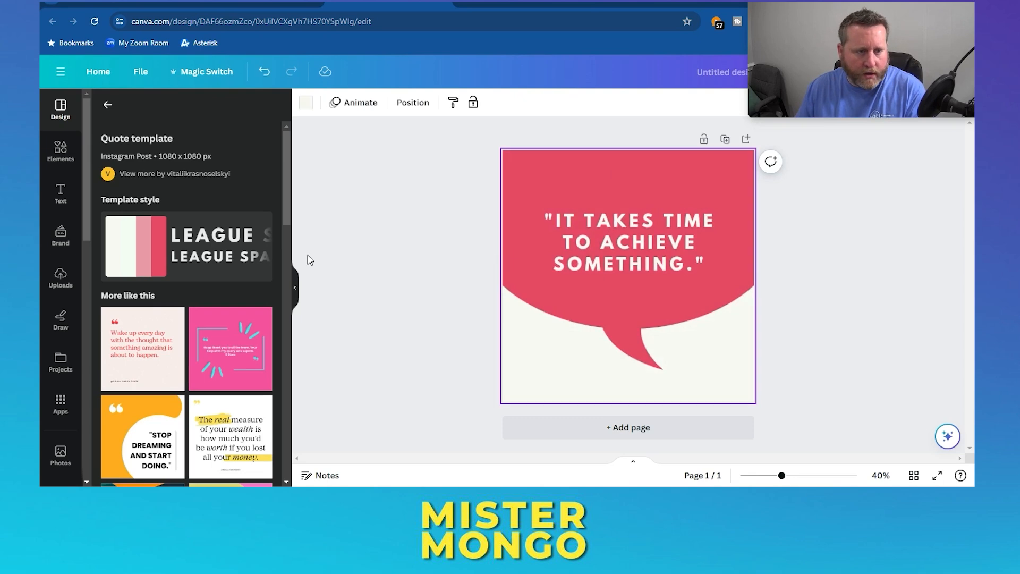
- Look over the brand assets and switch the active Brand Kit to Mister Mongo
{"action": "left_click", "coordinate": [71, 236]}
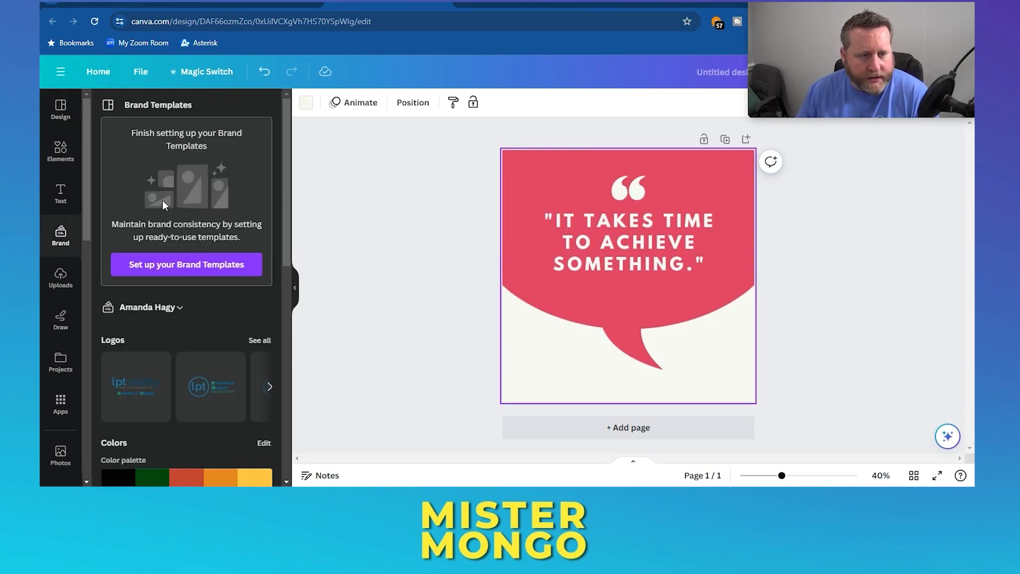
{"action": "scroll", "coordinate": [194, 287], "scroll_direction": "down", "scroll_amount": 5}
{"action": "scroll", "coordinate": [195, 287], "scroll_direction": "down", "scroll_amount": 3}
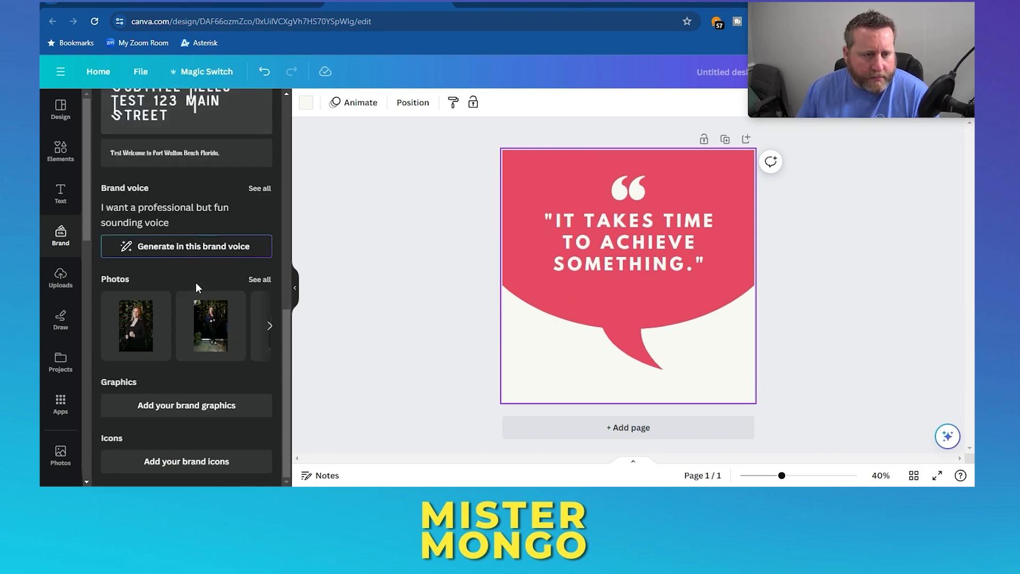
{"action": "scroll", "coordinate": [195, 287], "scroll_direction": "up", "scroll_amount": 7}
{"action": "scroll", "coordinate": [196, 288], "scroll_direction": "up", "scroll_amount": 1}
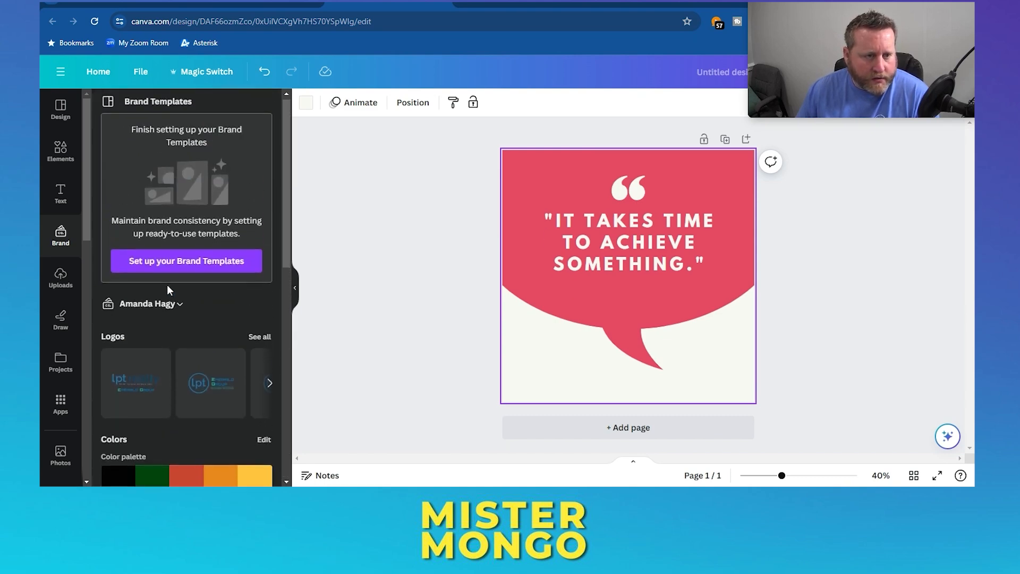
{"action": "left_click", "coordinate": [179, 310]}
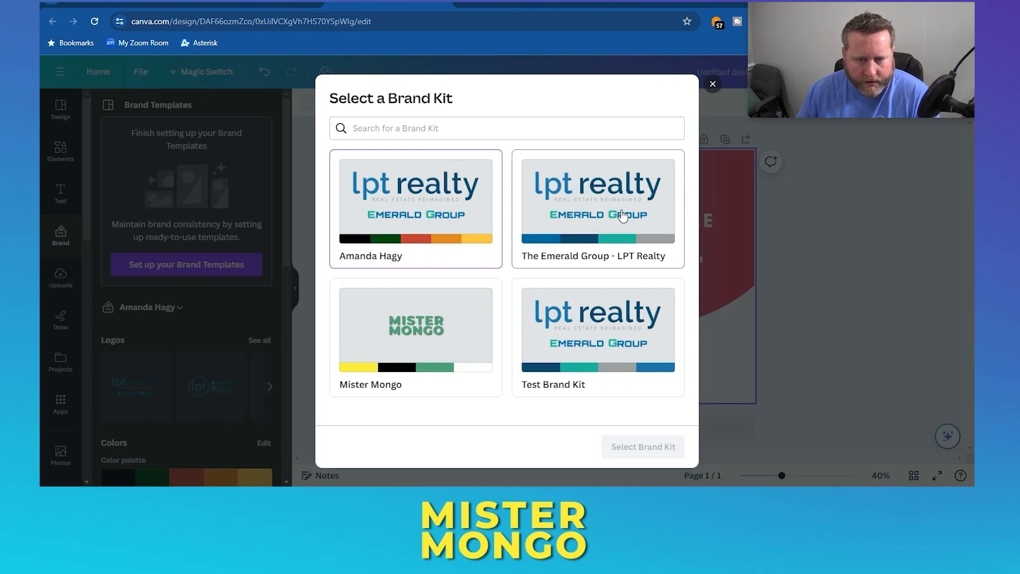
{"action": "left_click", "coordinate": [442, 322]}
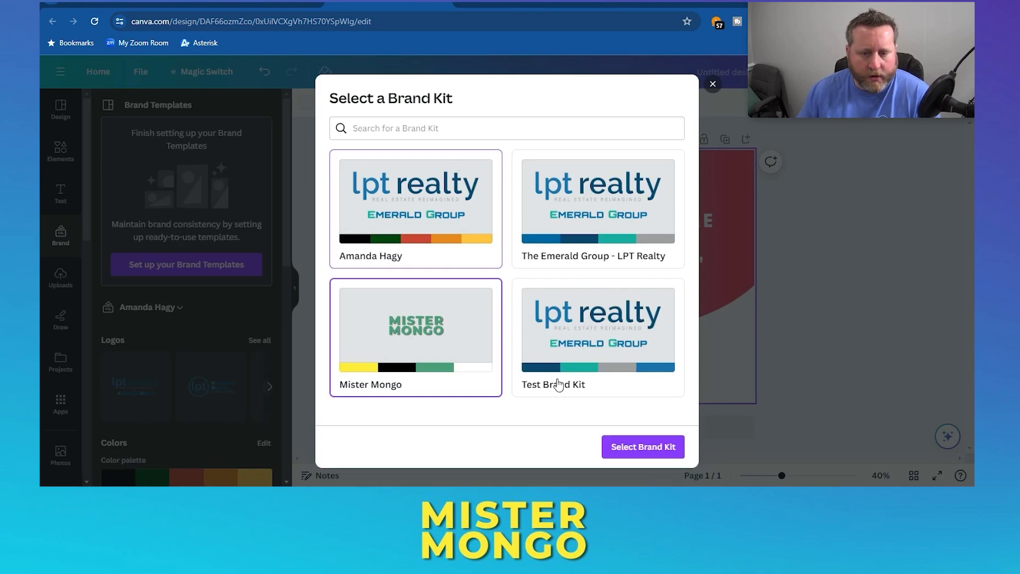
{"action": "left_click", "coordinate": [653, 444]}
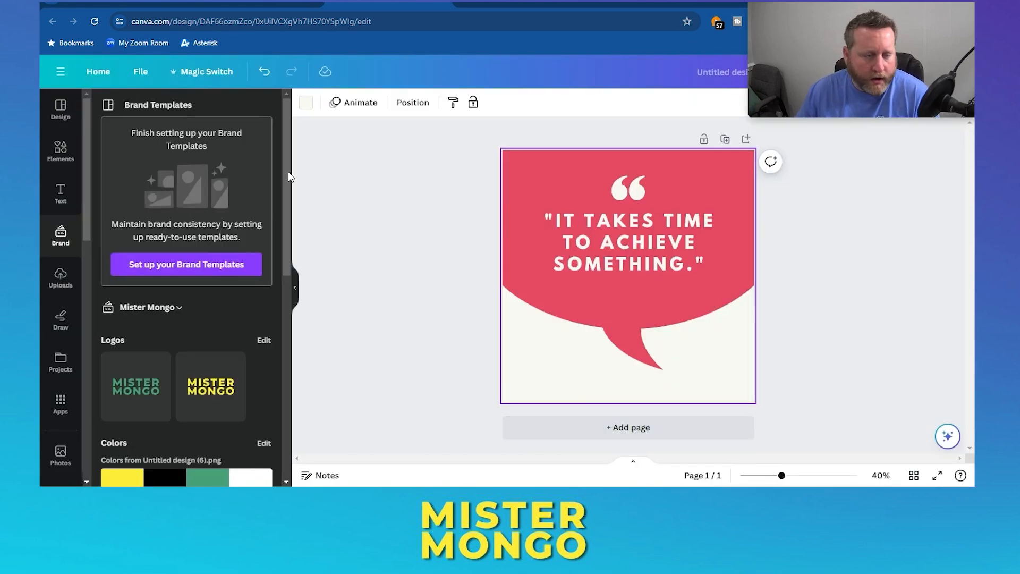
- Shuffle the Mister Mongo brand palettes on the quote post until the speech bubble is black on a yellow background
{"action": "scroll", "coordinate": [159, 287], "scroll_direction": "down", "scroll_amount": 3}
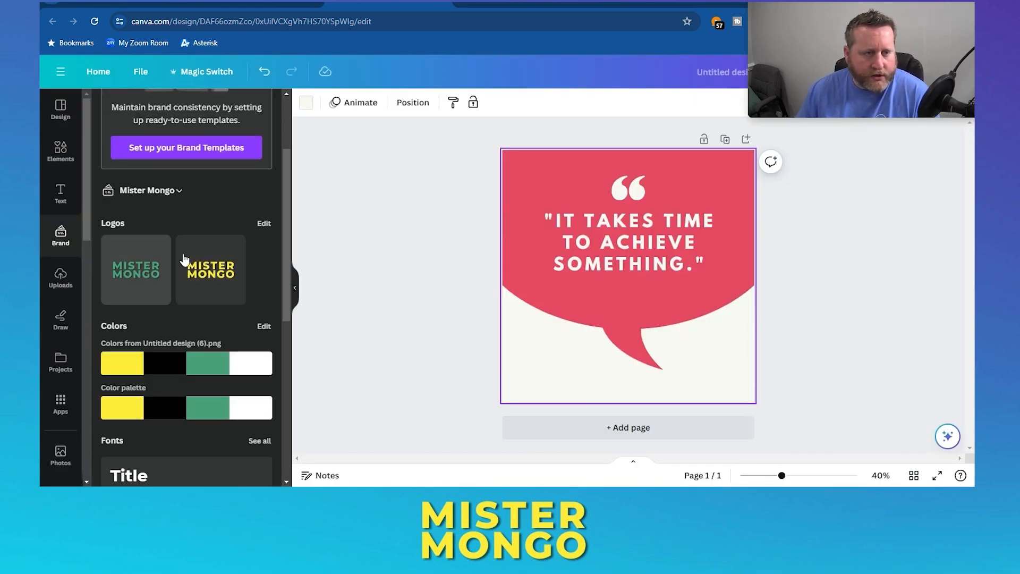
{"action": "scroll", "coordinate": [207, 281], "scroll_direction": "down", "scroll_amount": 2}
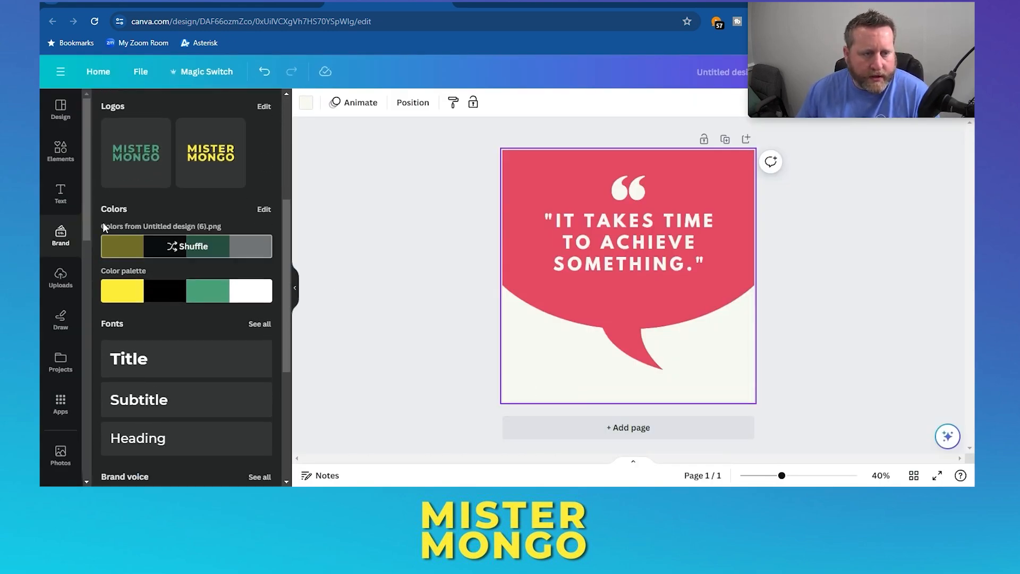
{"action": "left_click", "coordinate": [177, 246]}
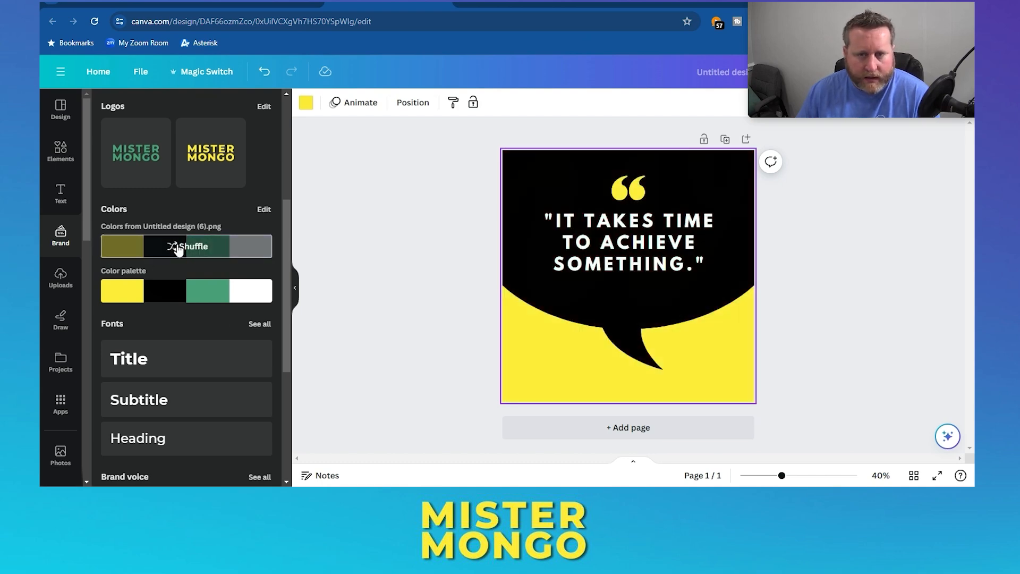
{"action": "left_click", "coordinate": [177, 247]}
{"action": "left_click", "coordinate": [178, 247]}
{"action": "left_click", "coordinate": [178, 247]}
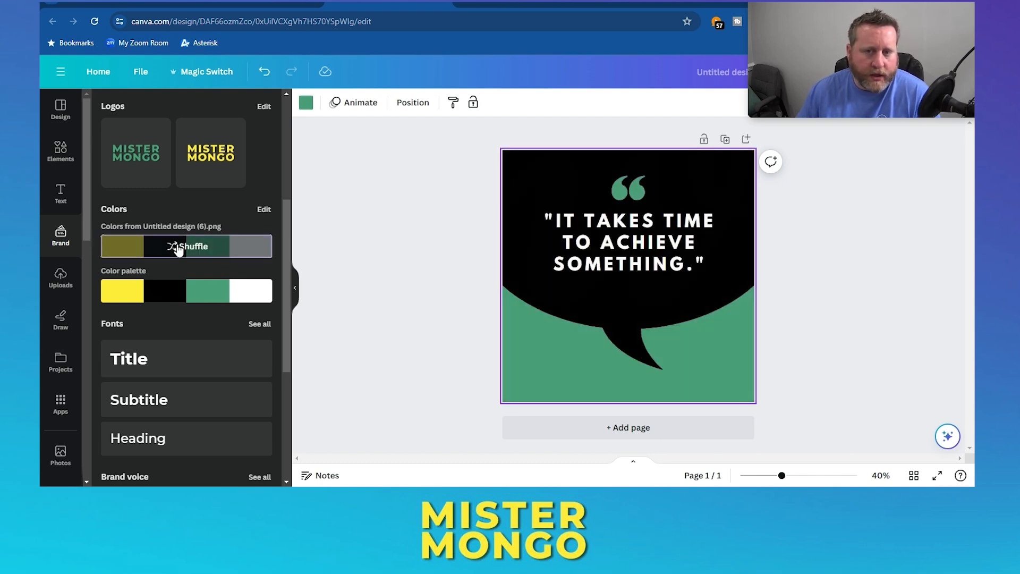
{"action": "left_click", "coordinate": [178, 247]}
{"action": "left_click", "coordinate": [178, 248]}
{"action": "left_click", "coordinate": [177, 247]}
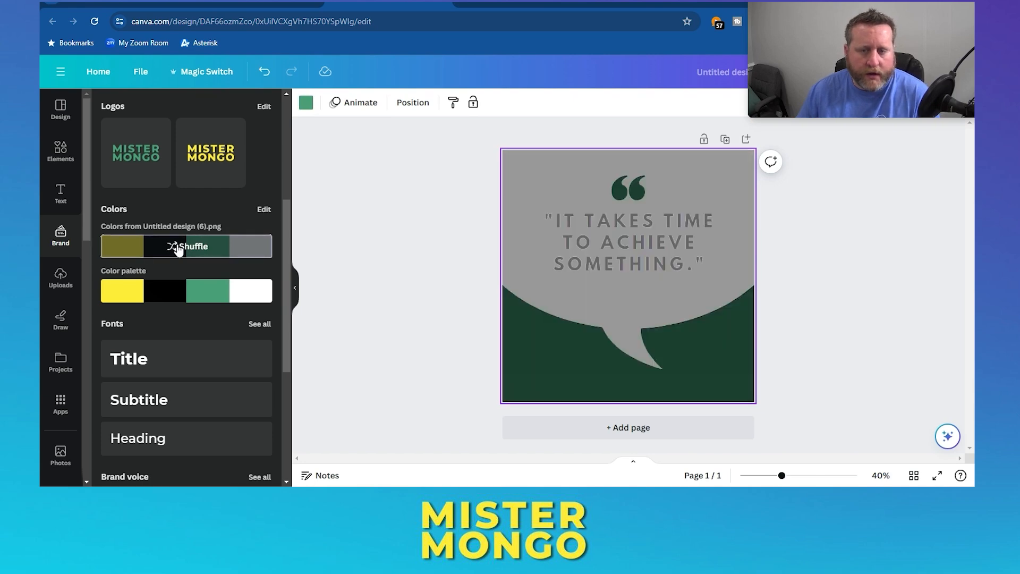
{"action": "left_click", "coordinate": [178, 247]}
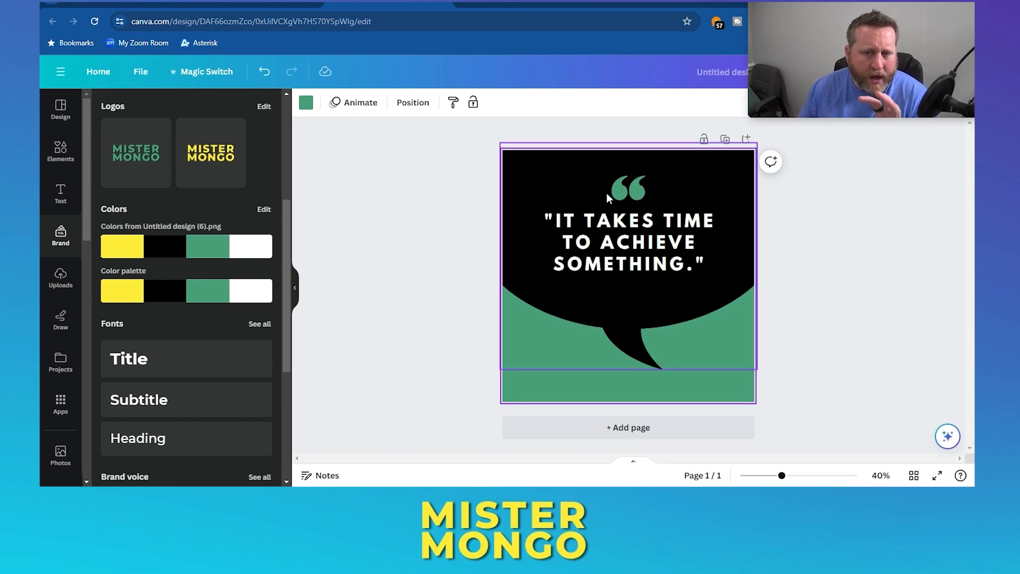
{"action": "left_click", "coordinate": [177, 296]}
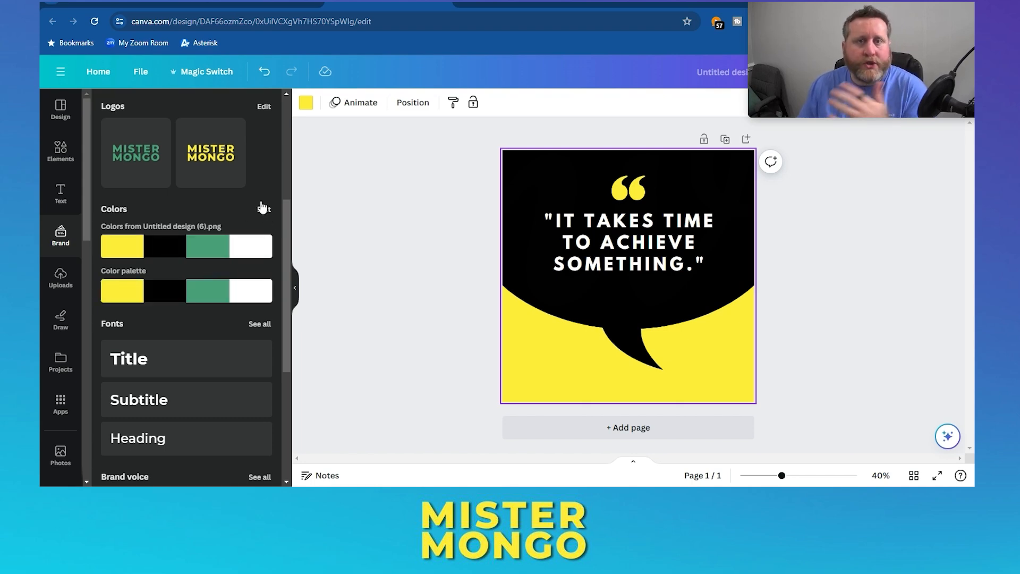
- Open the setup page for Brand Templates
{"action": "scroll", "coordinate": [241, 237], "scroll_direction": "up", "scroll_amount": 3}
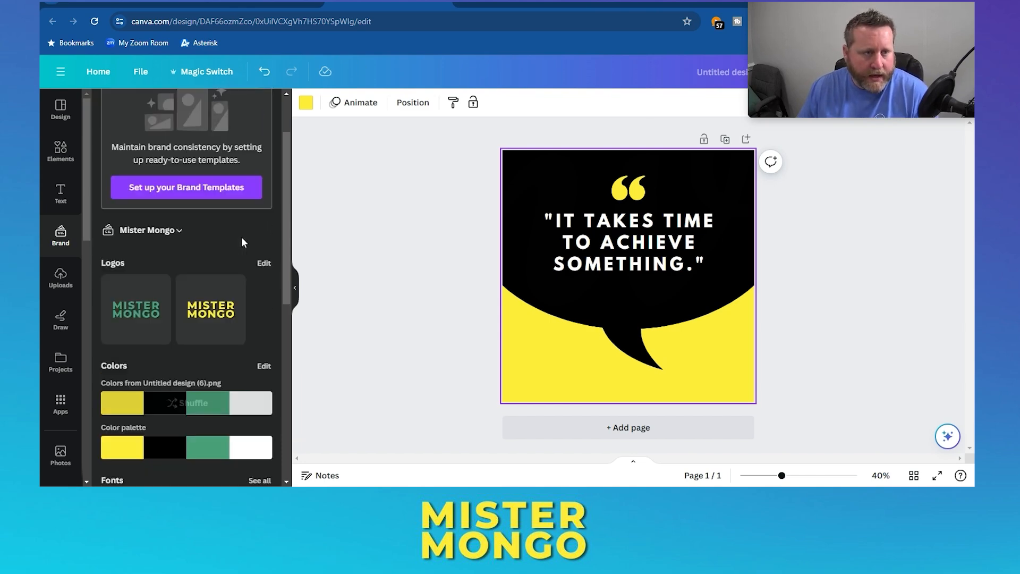
{"action": "scroll", "coordinate": [242, 237], "scroll_direction": "up", "scroll_amount": 2}
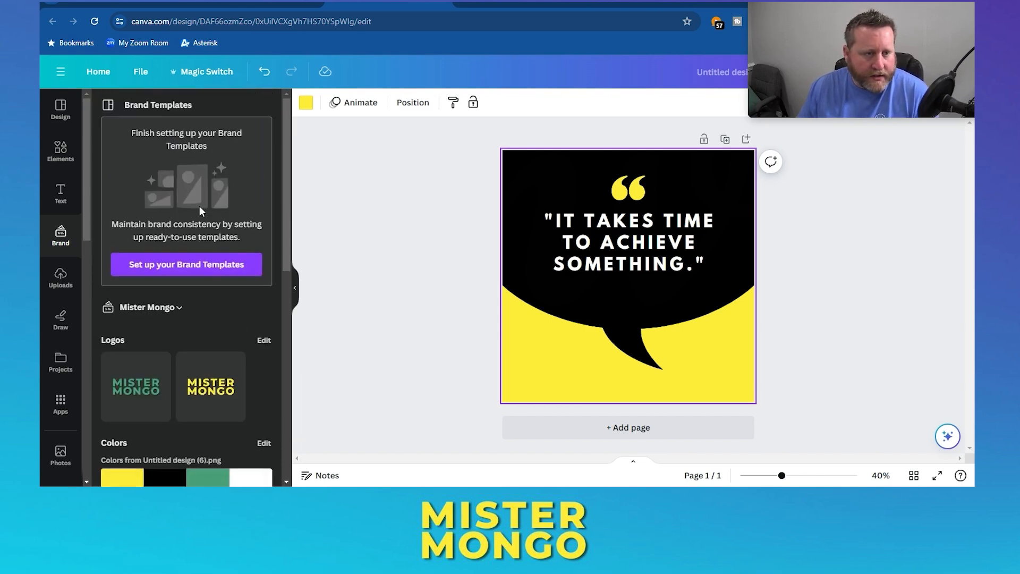
{"action": "left_click", "coordinate": [182, 270]}
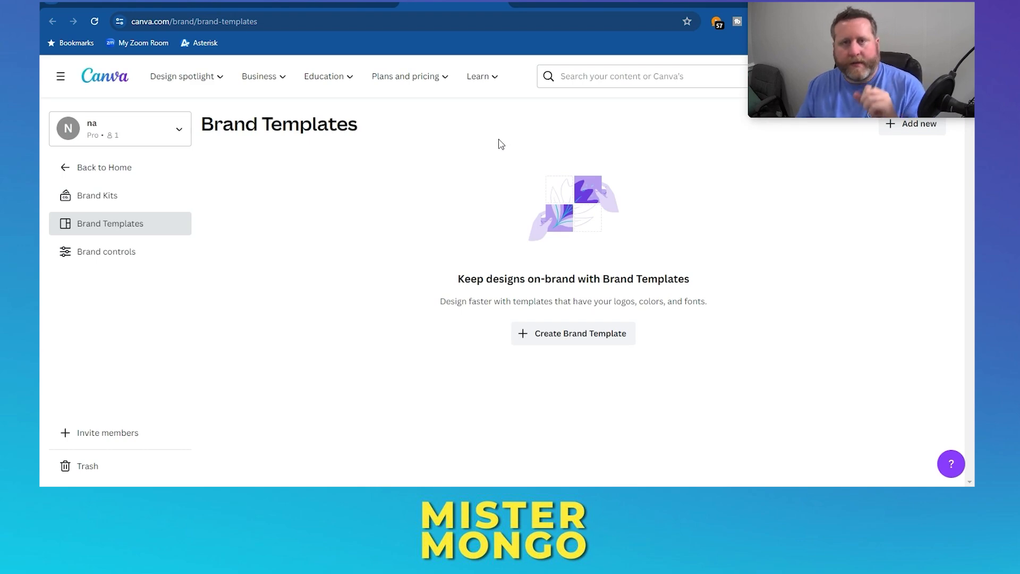
- Open the Mister Mongo kit from the Brand Kits list and review its logos and color palettes
{"action": "left_click", "coordinate": [105, 196]}
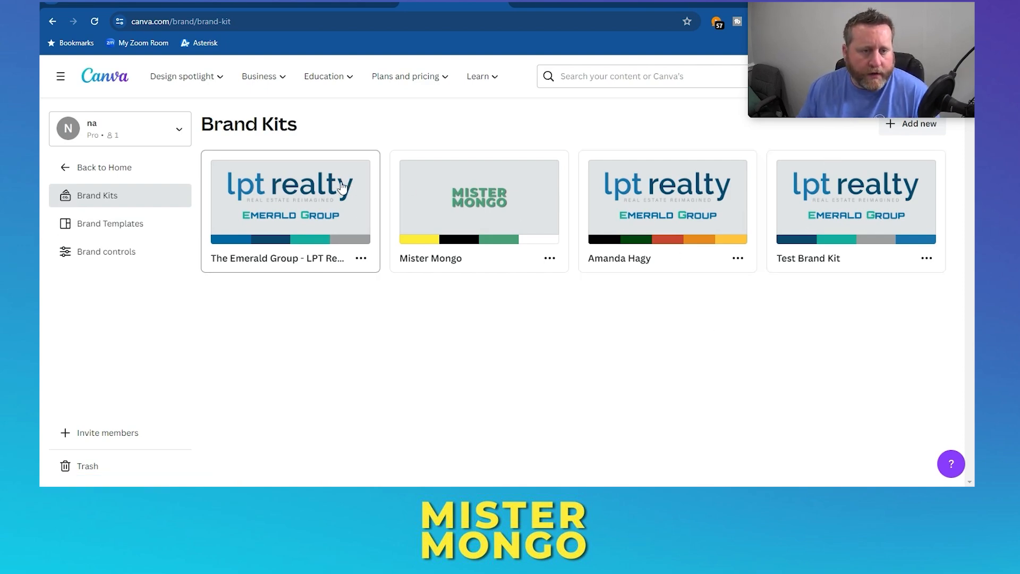
{"action": "left_click", "coordinate": [521, 198]}
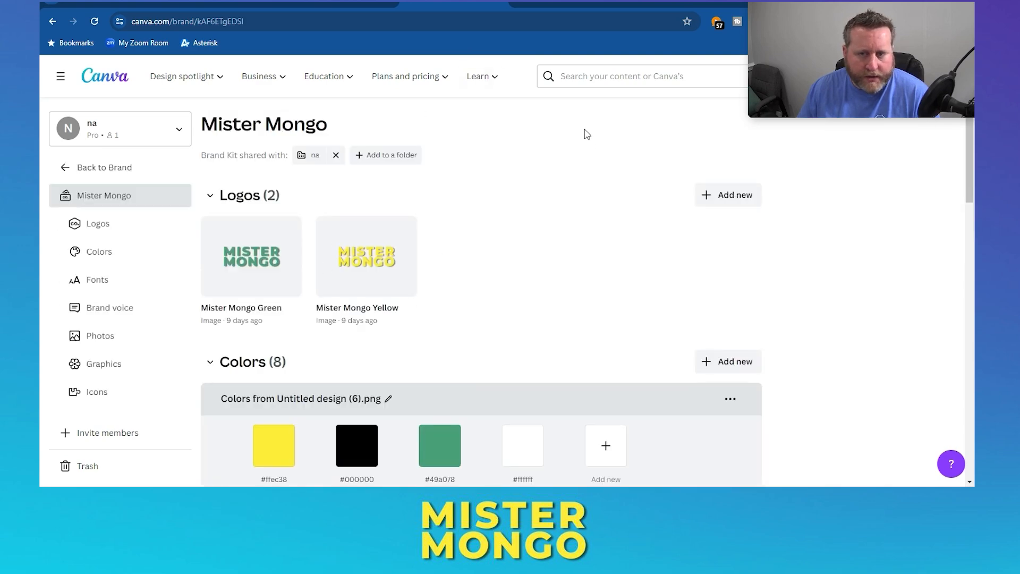
{"action": "scroll", "coordinate": [596, 137], "scroll_direction": "down", "scroll_amount": 3}
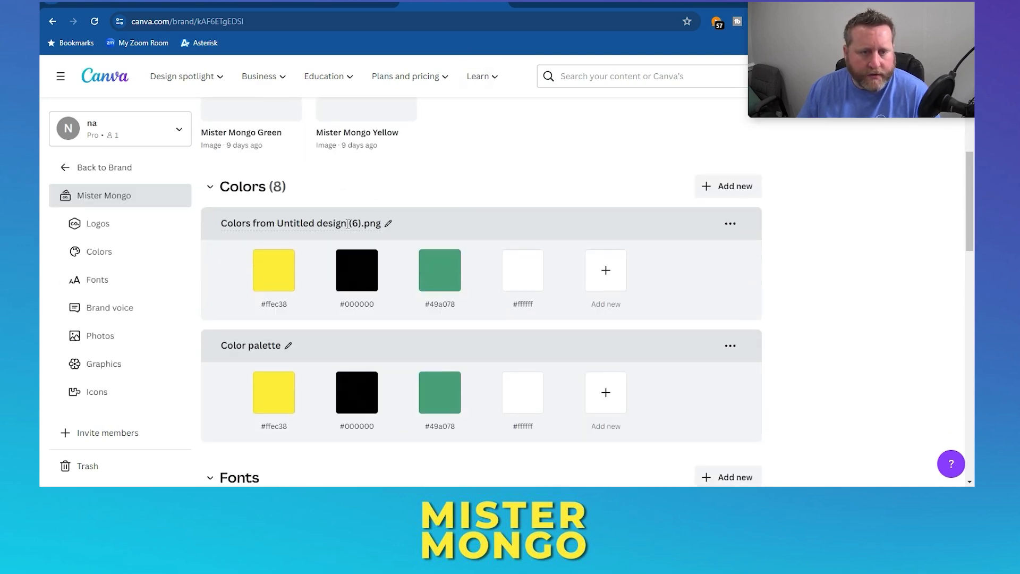
{"action": "scroll", "coordinate": [271, 215], "scroll_direction": "up", "scroll_amount": 3}
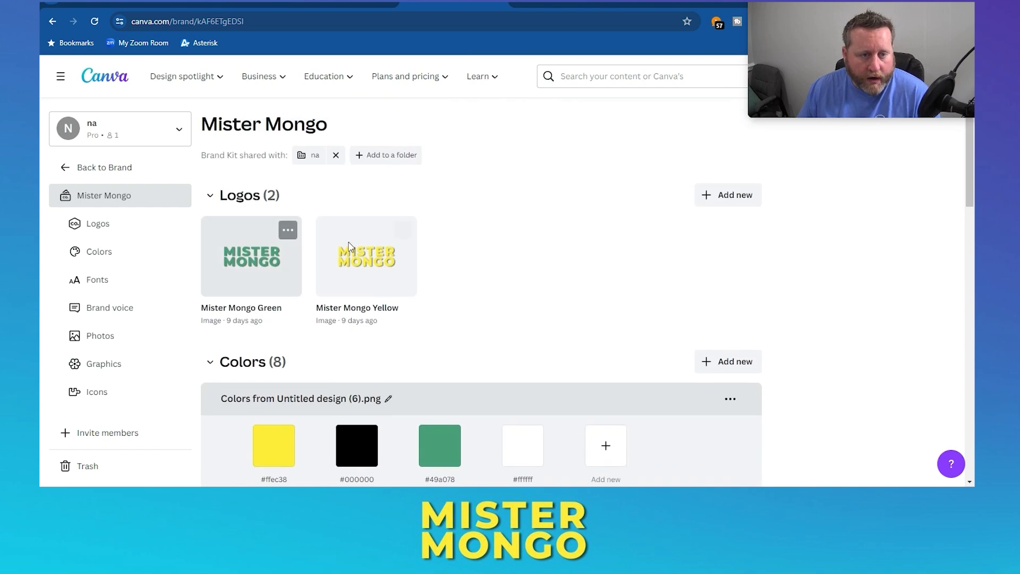
{"action": "scroll", "coordinate": [564, 254], "scroll_direction": "down", "scroll_amount": 2}
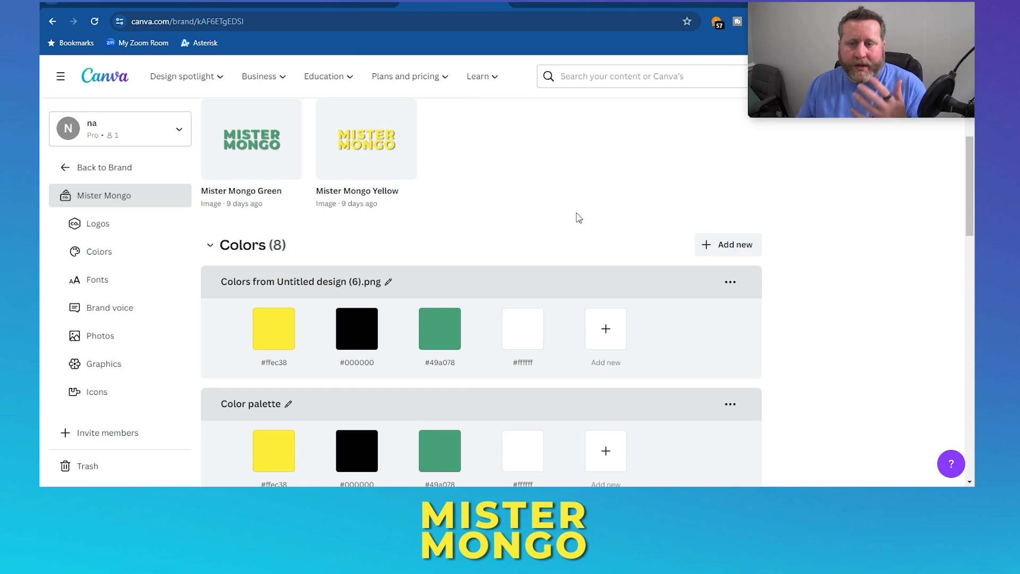
- Examine the Mister Mongo kit's color palettes and its font styles from Title through Caption
{"action": "scroll", "coordinate": [567, 189], "scroll_direction": "down", "scroll_amount": 2}
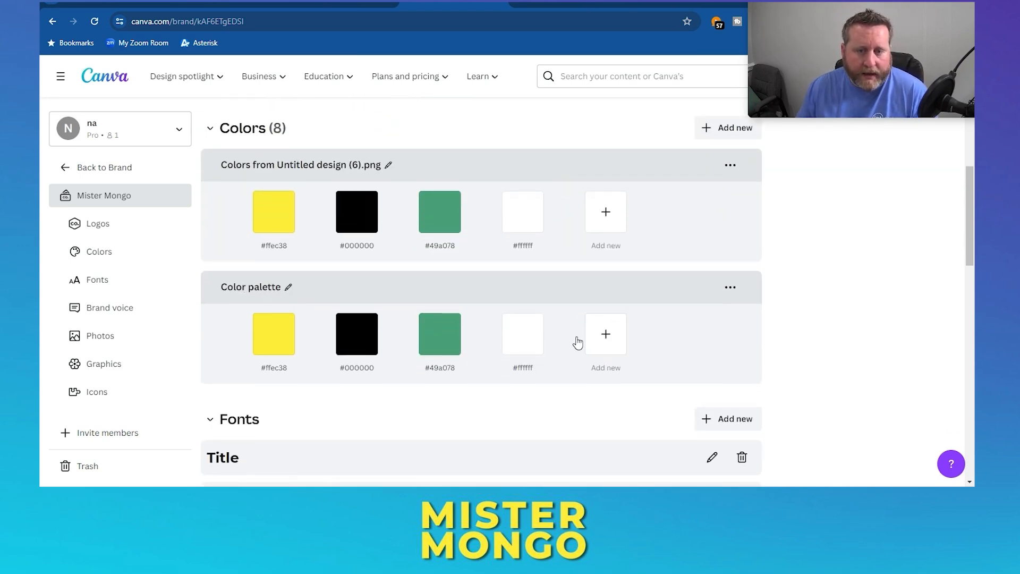
{"action": "scroll", "coordinate": [467, 198], "scroll_direction": "up", "scroll_amount": 2}
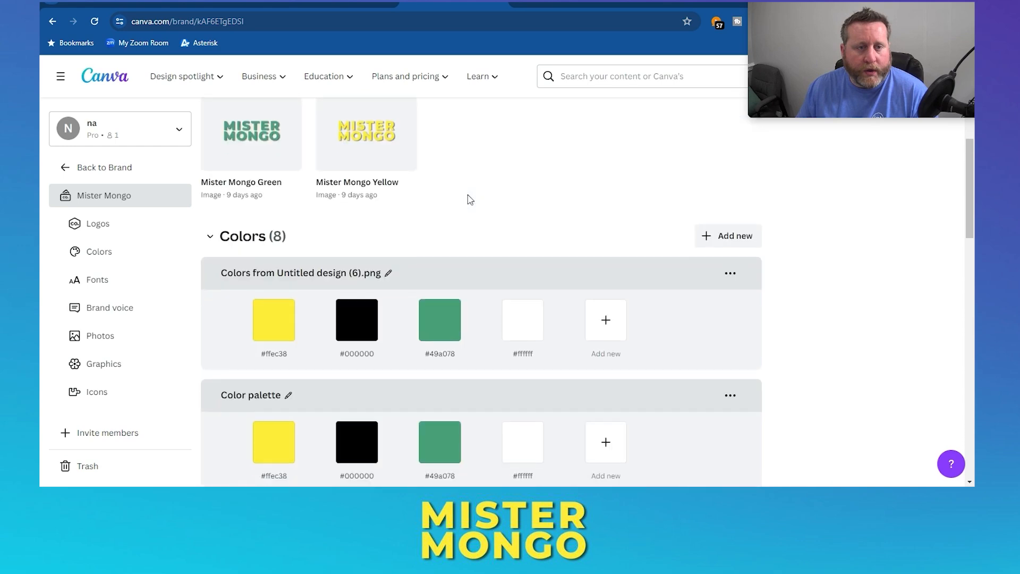
{"action": "scroll", "coordinate": [467, 198], "scroll_direction": "down", "scroll_amount": 1}
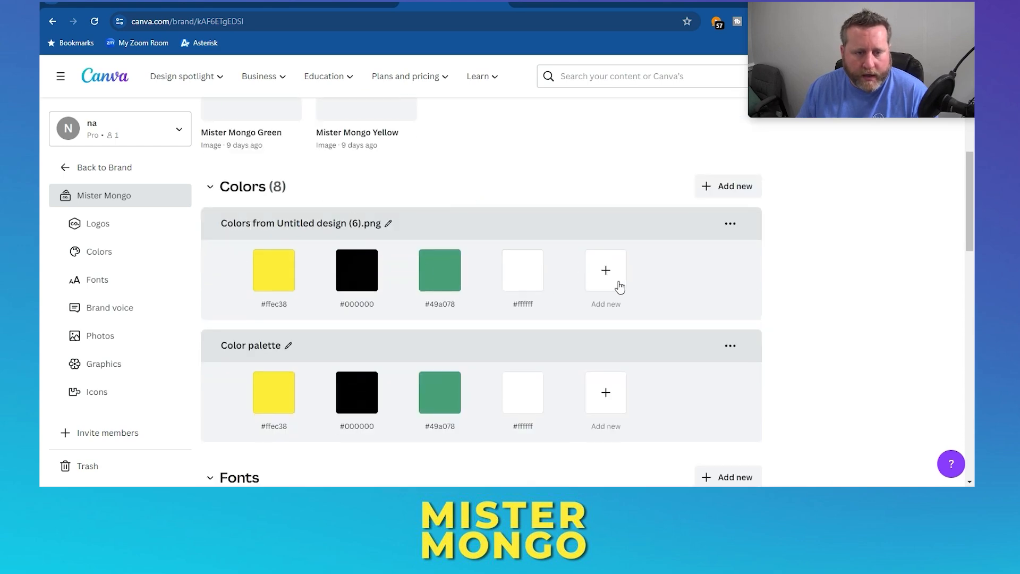
{"action": "scroll", "coordinate": [308, 296], "scroll_direction": "down", "scroll_amount": 2}
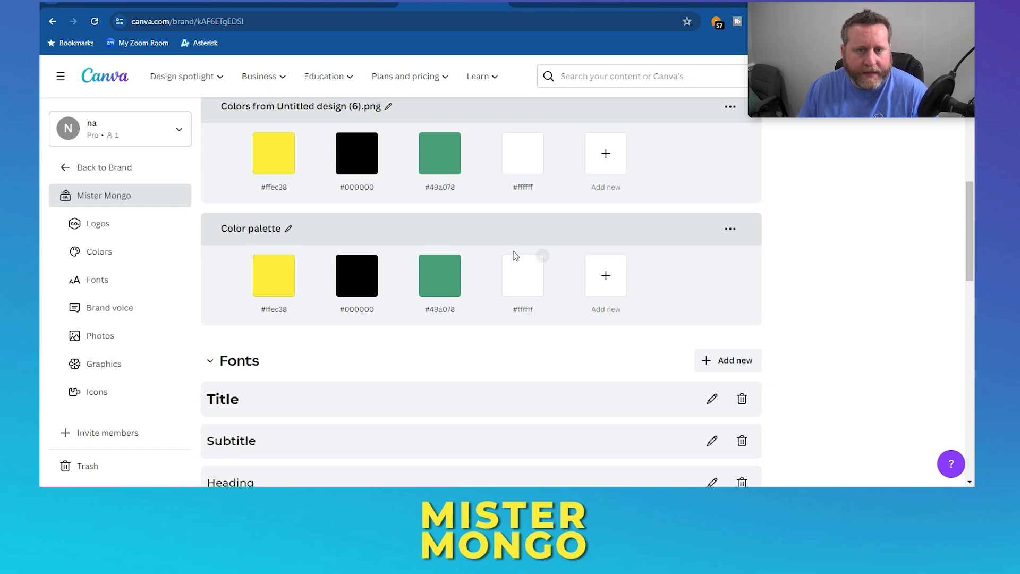
{"action": "scroll", "coordinate": [524, 201], "scroll_direction": "down", "scroll_amount": 3}
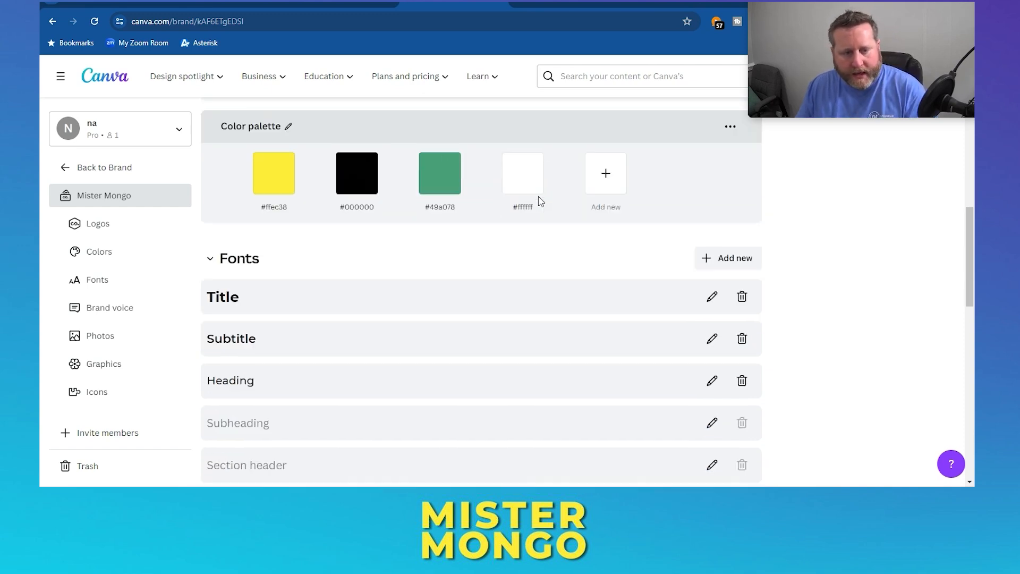
{"action": "scroll", "coordinate": [523, 199], "scroll_direction": "down", "scroll_amount": 1}
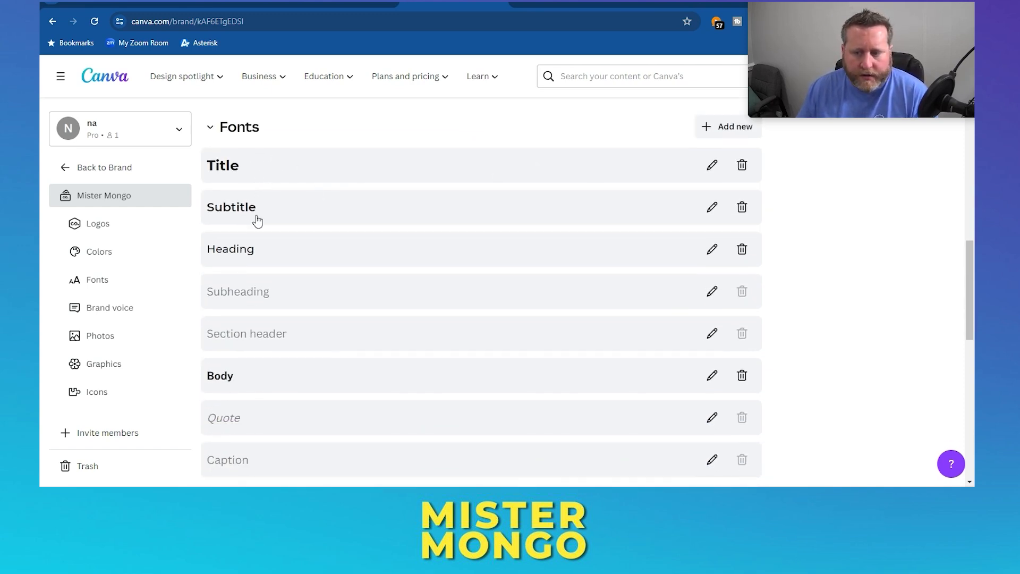
{"action": "scroll", "coordinate": [431, 270], "scroll_direction": "down", "scroll_amount": 2}
{"action": "scroll", "coordinate": [432, 270], "scroll_direction": "down", "scroll_amount": 2}
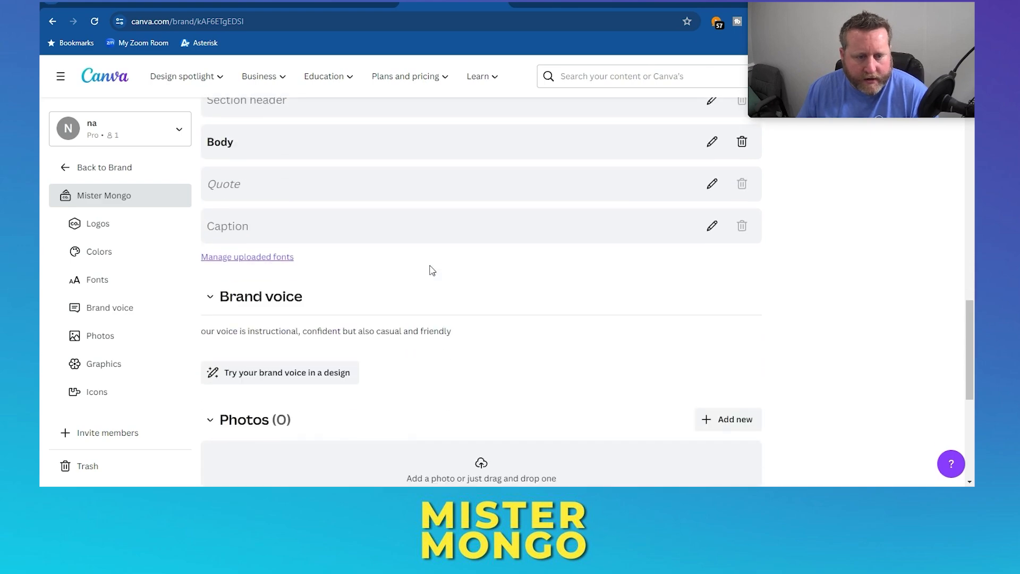
- Review the kit's brand voice, photos, graphics and icons sections, and return to the logos and color palettes
{"action": "scroll", "coordinate": [367, 292], "scroll_direction": "down", "scroll_amount": 2}
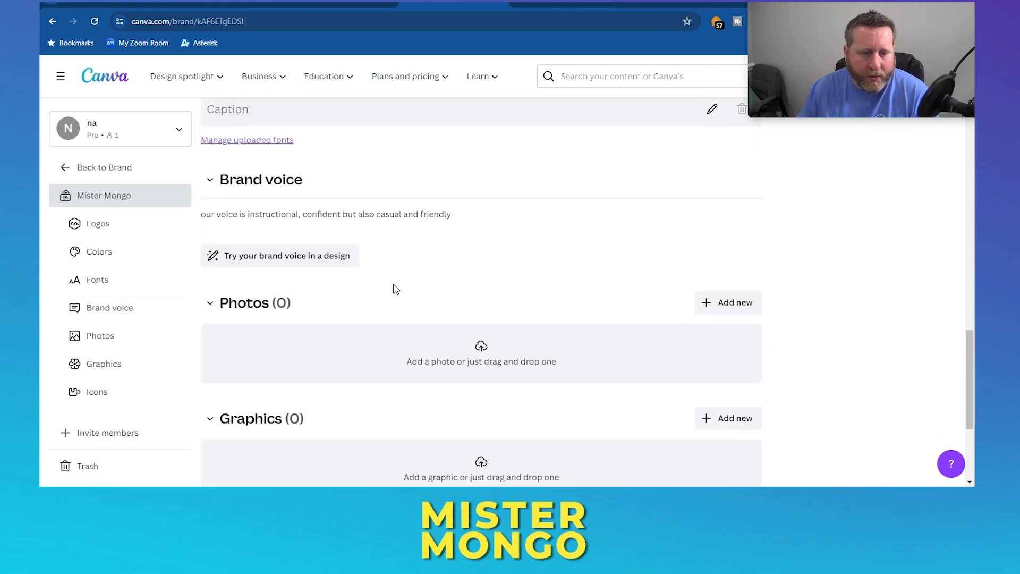
{"action": "scroll", "coordinate": [404, 261], "scroll_direction": "down", "scroll_amount": 3}
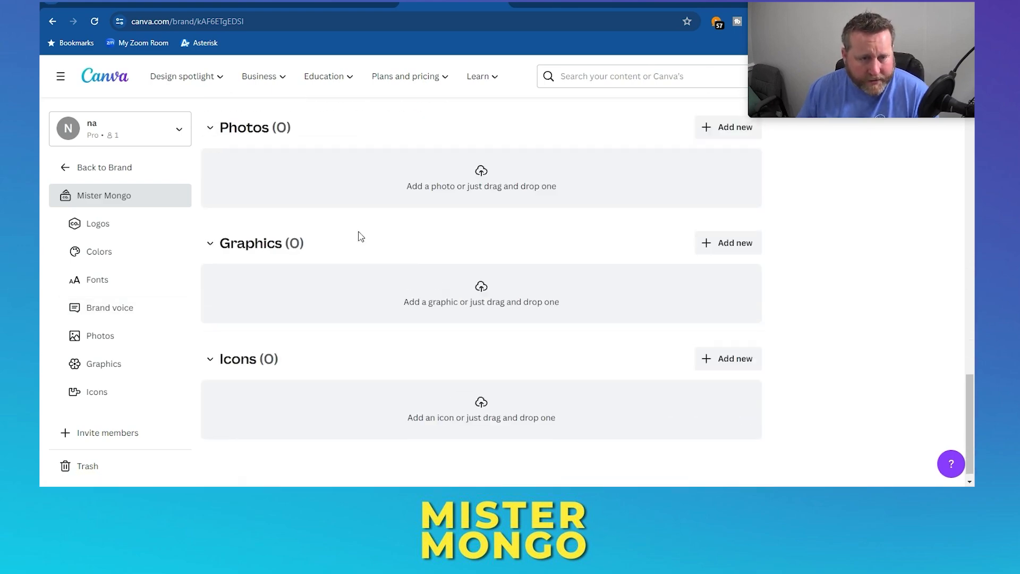
{"action": "scroll", "coordinate": [295, 271], "scroll_direction": "up", "scroll_amount": 1}
{"action": "scroll", "coordinate": [345, 284], "scroll_direction": "down", "scroll_amount": 1}
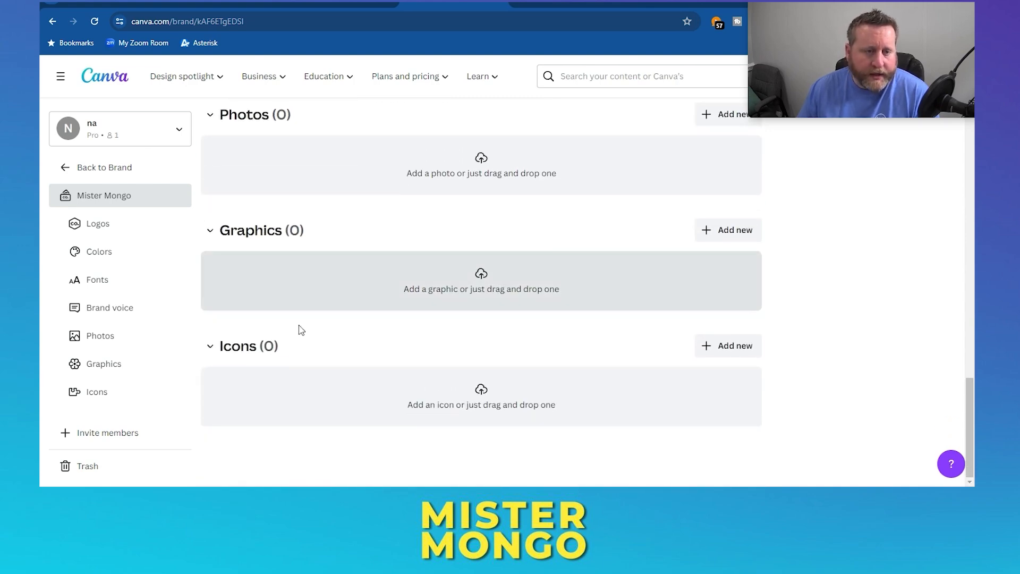
{"action": "scroll", "coordinate": [501, 385], "scroll_direction": "up", "scroll_amount": 10}
{"action": "scroll", "coordinate": [501, 383], "scroll_direction": "up", "scroll_amount": 6}
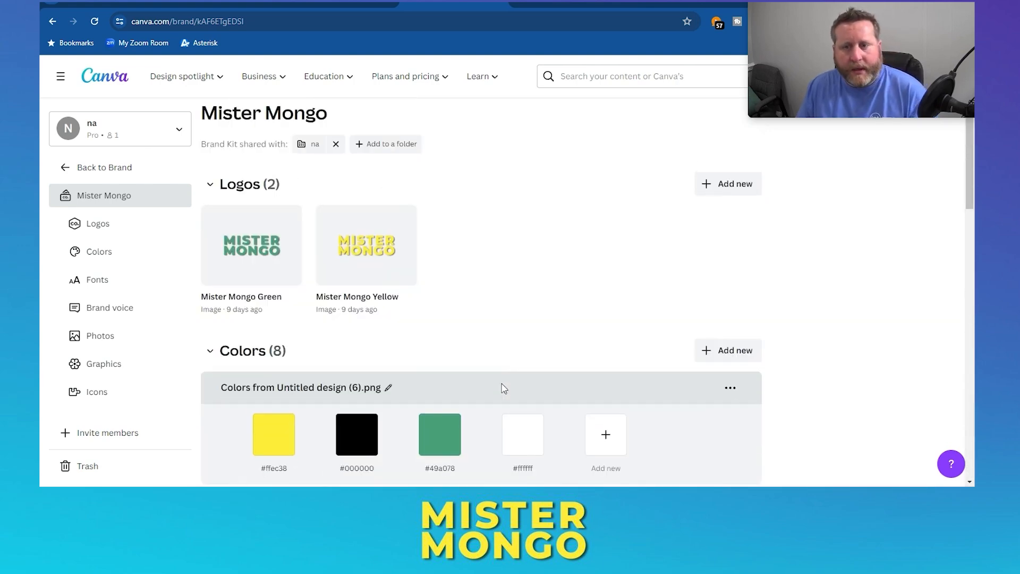
{"action": "scroll", "coordinate": [473, 322], "scroll_direction": "down", "scroll_amount": 3}
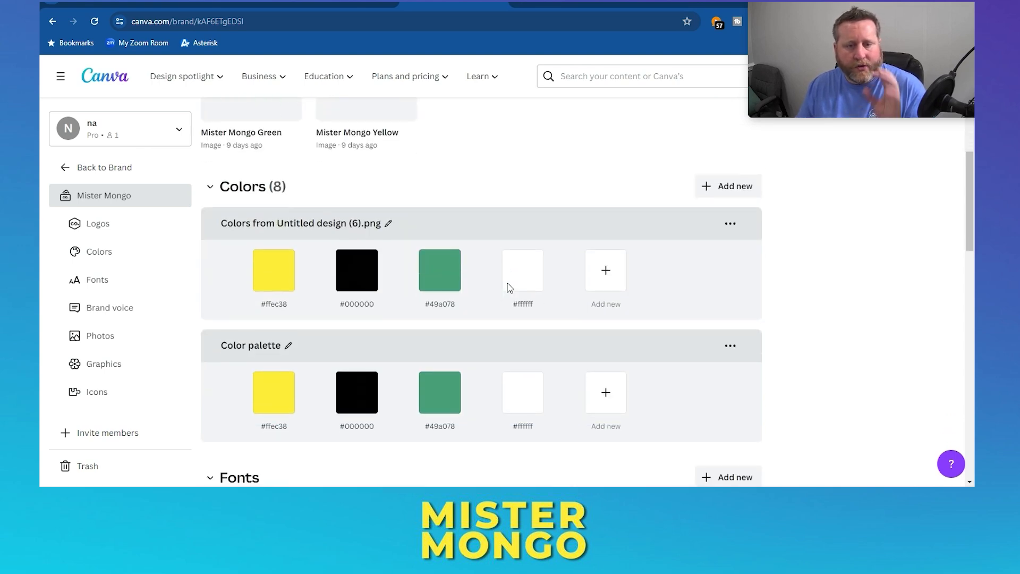